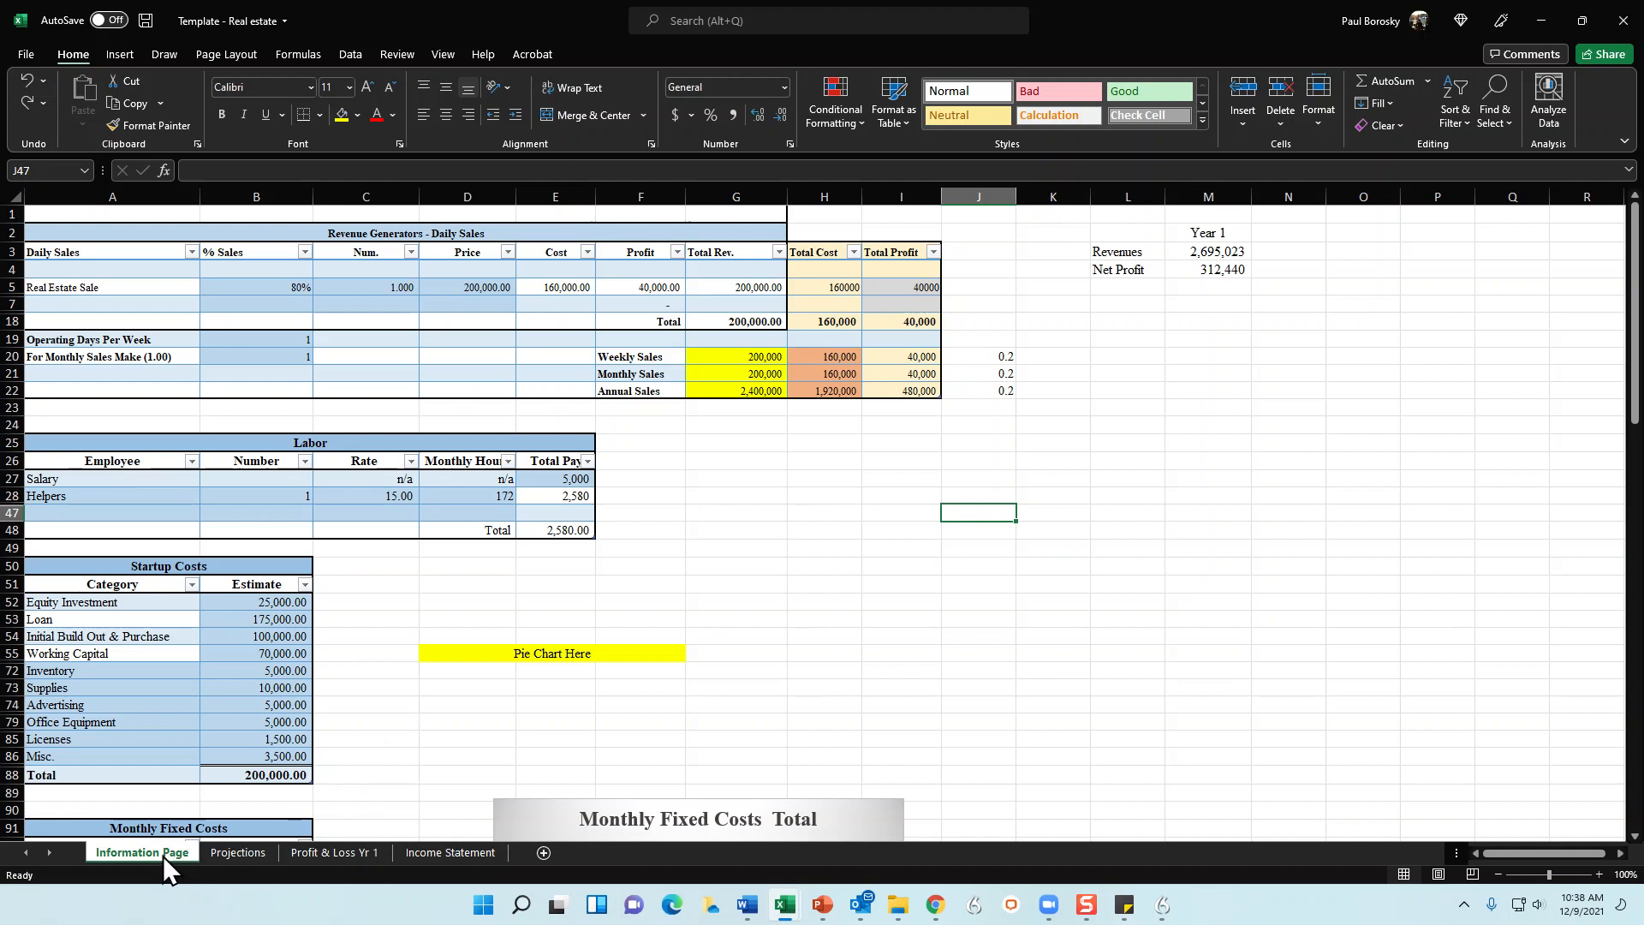
Review the Projections, Profit & Loss Yr 1 and Income Statement sheets, including the financial highlights and segmentation charts
click(250, 856)
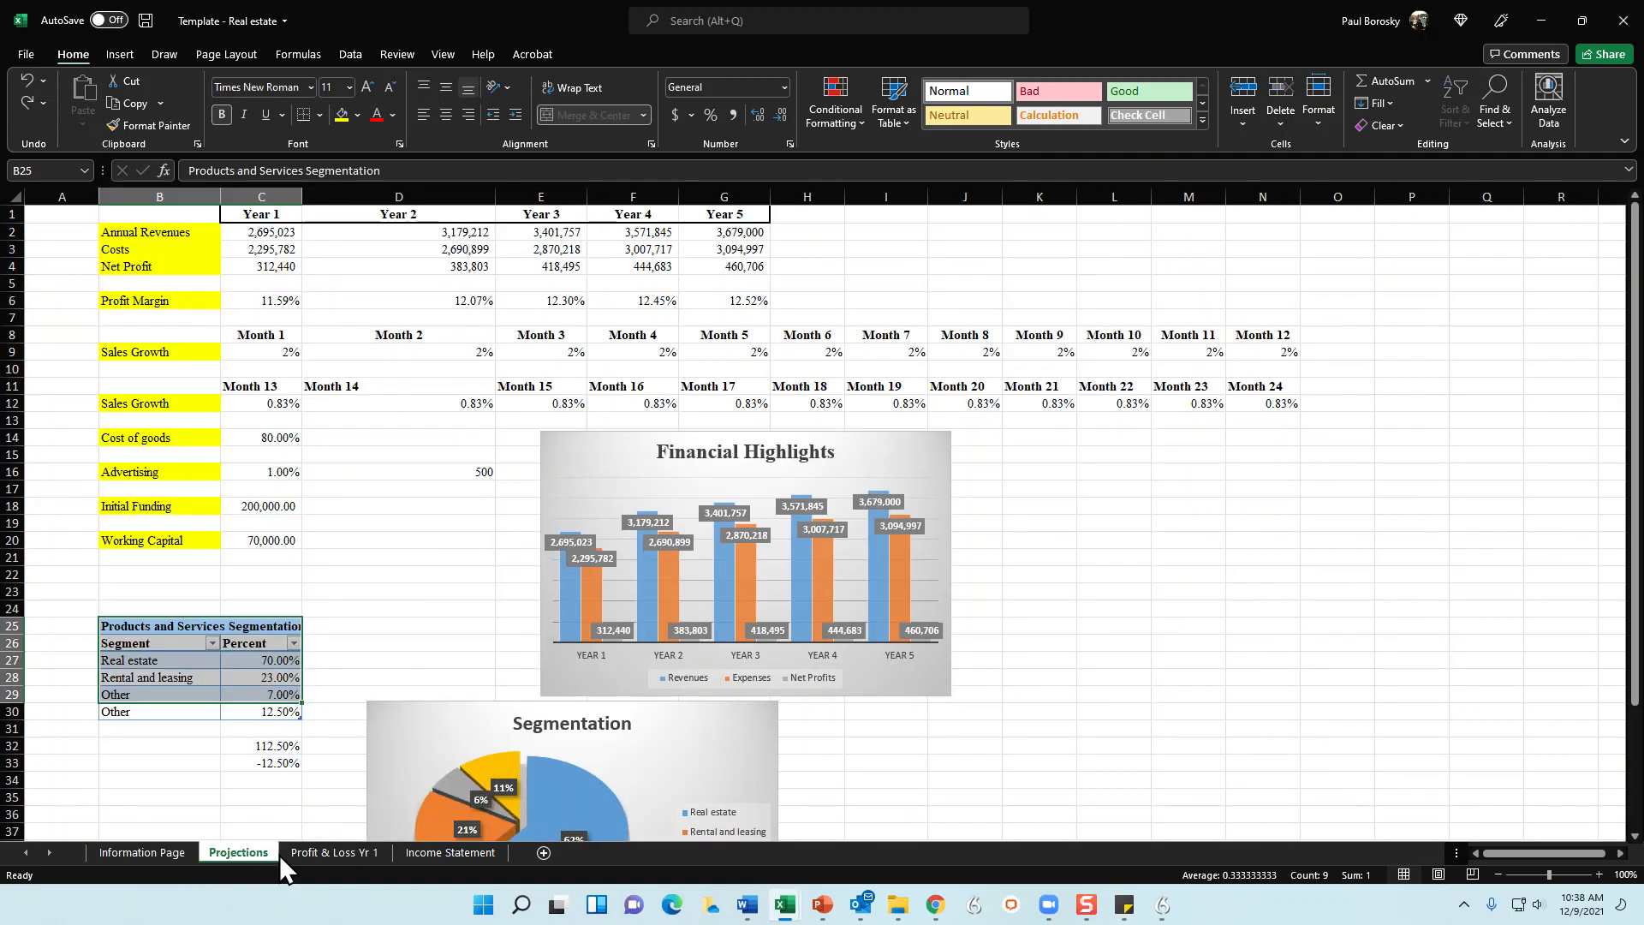
click(331, 849)
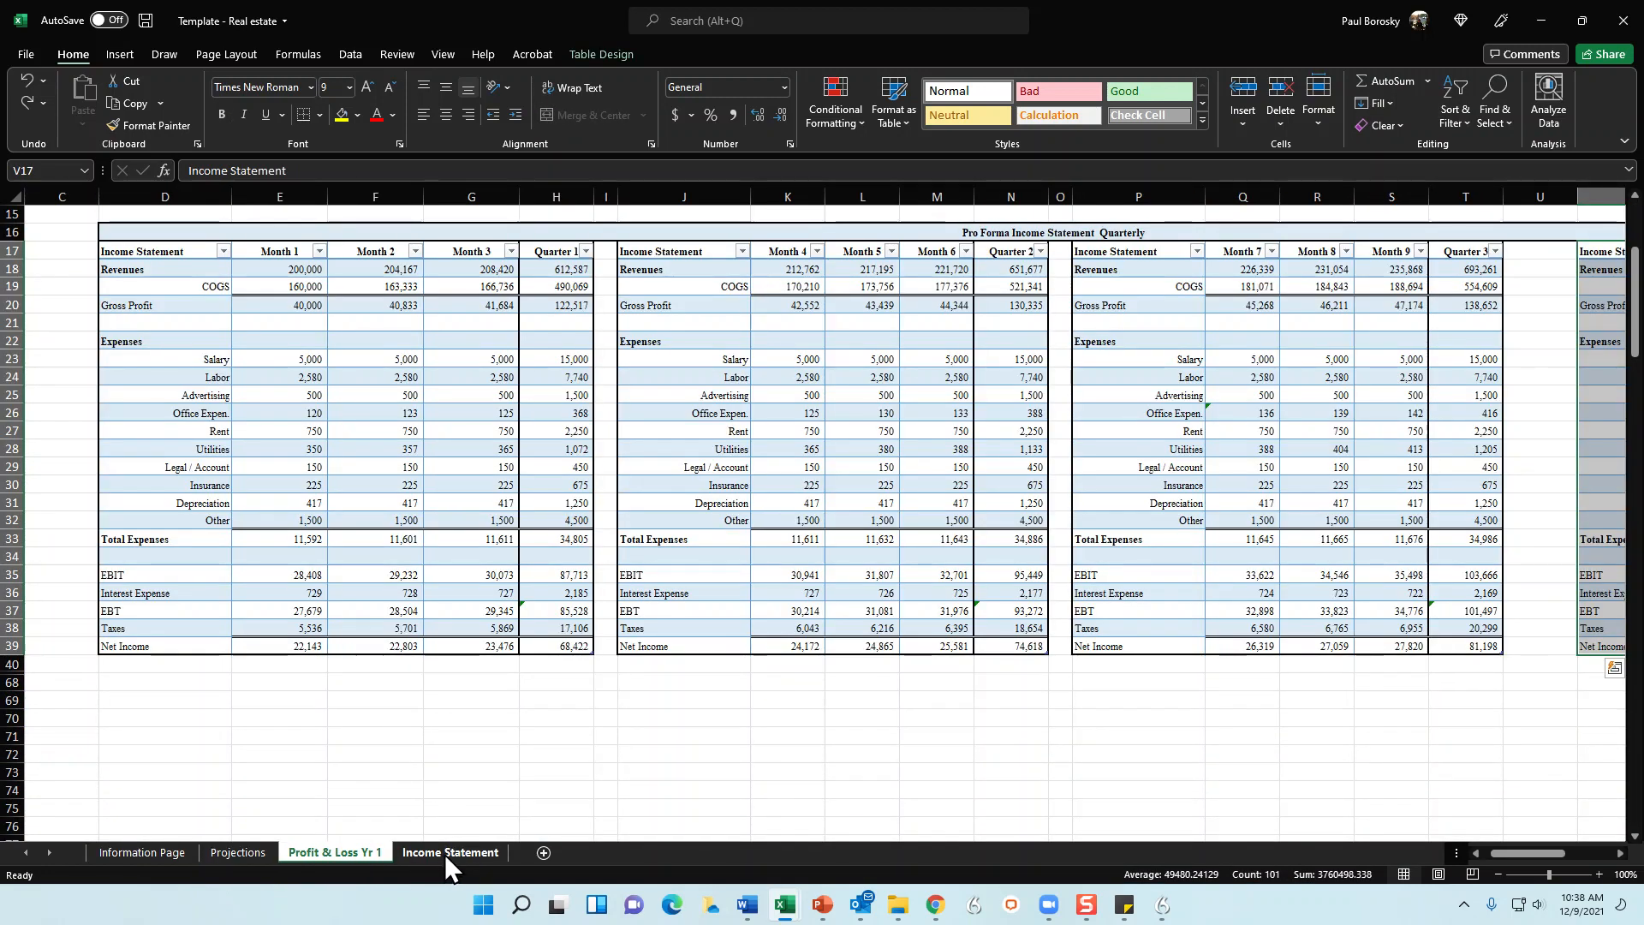
click(445, 854)
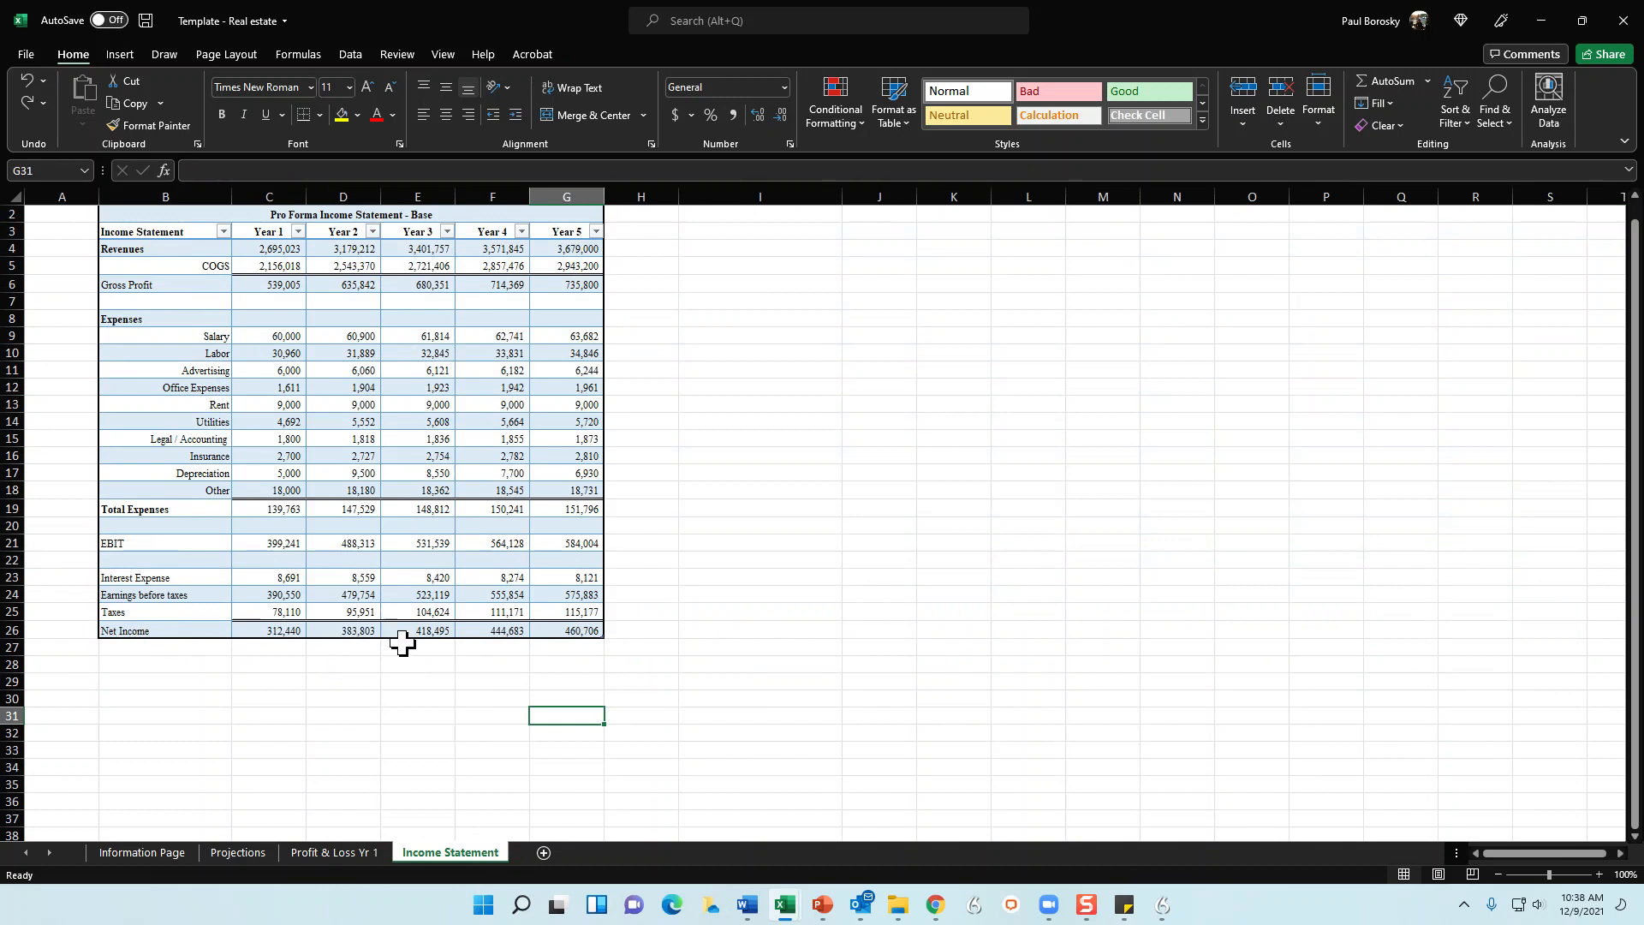
click(343, 853)
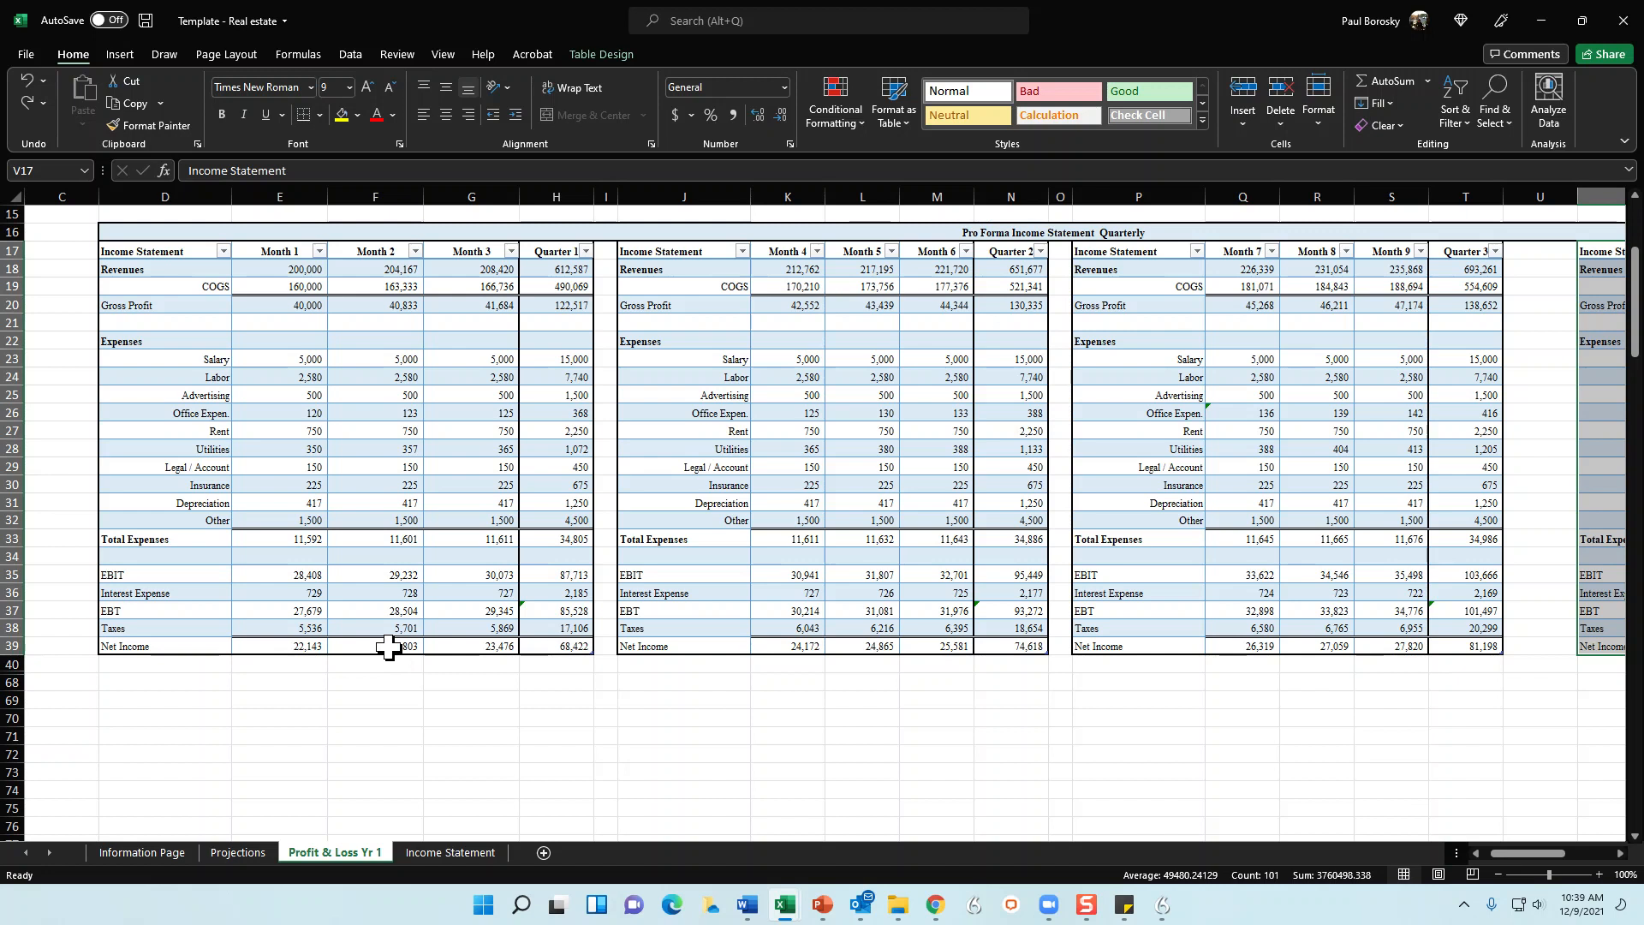
click(239, 852)
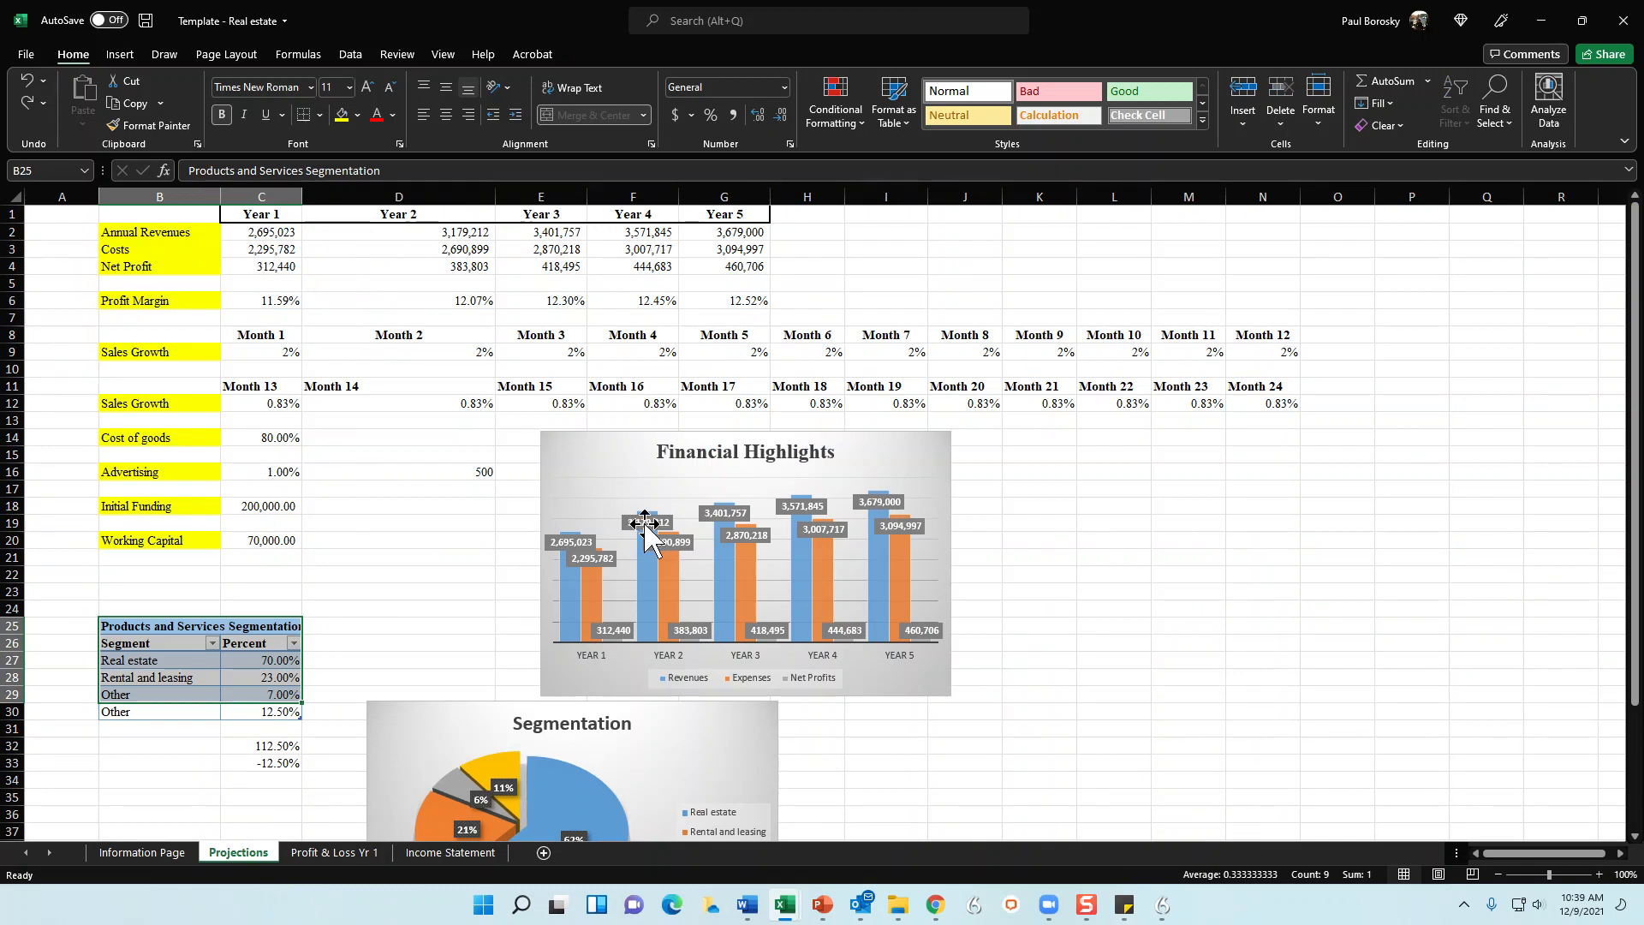
scroll(743, 590, down, 1)
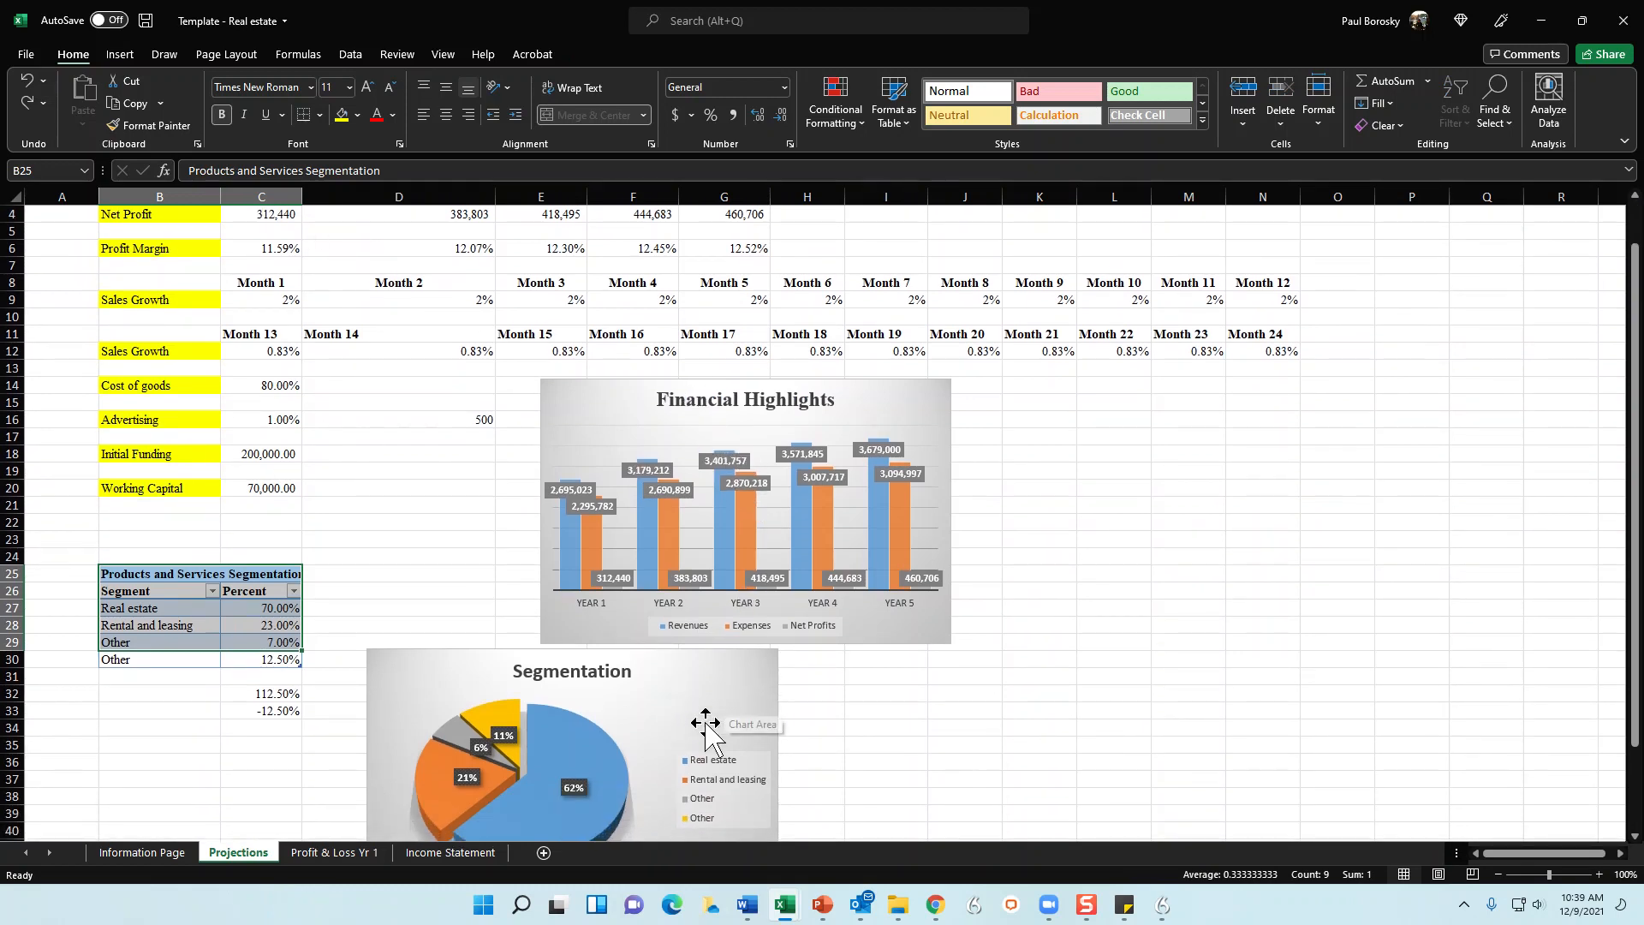
Retitle the revenue table on the Information Page sheet as "Revenue Generators - Monthly Sales"
click(161, 857)
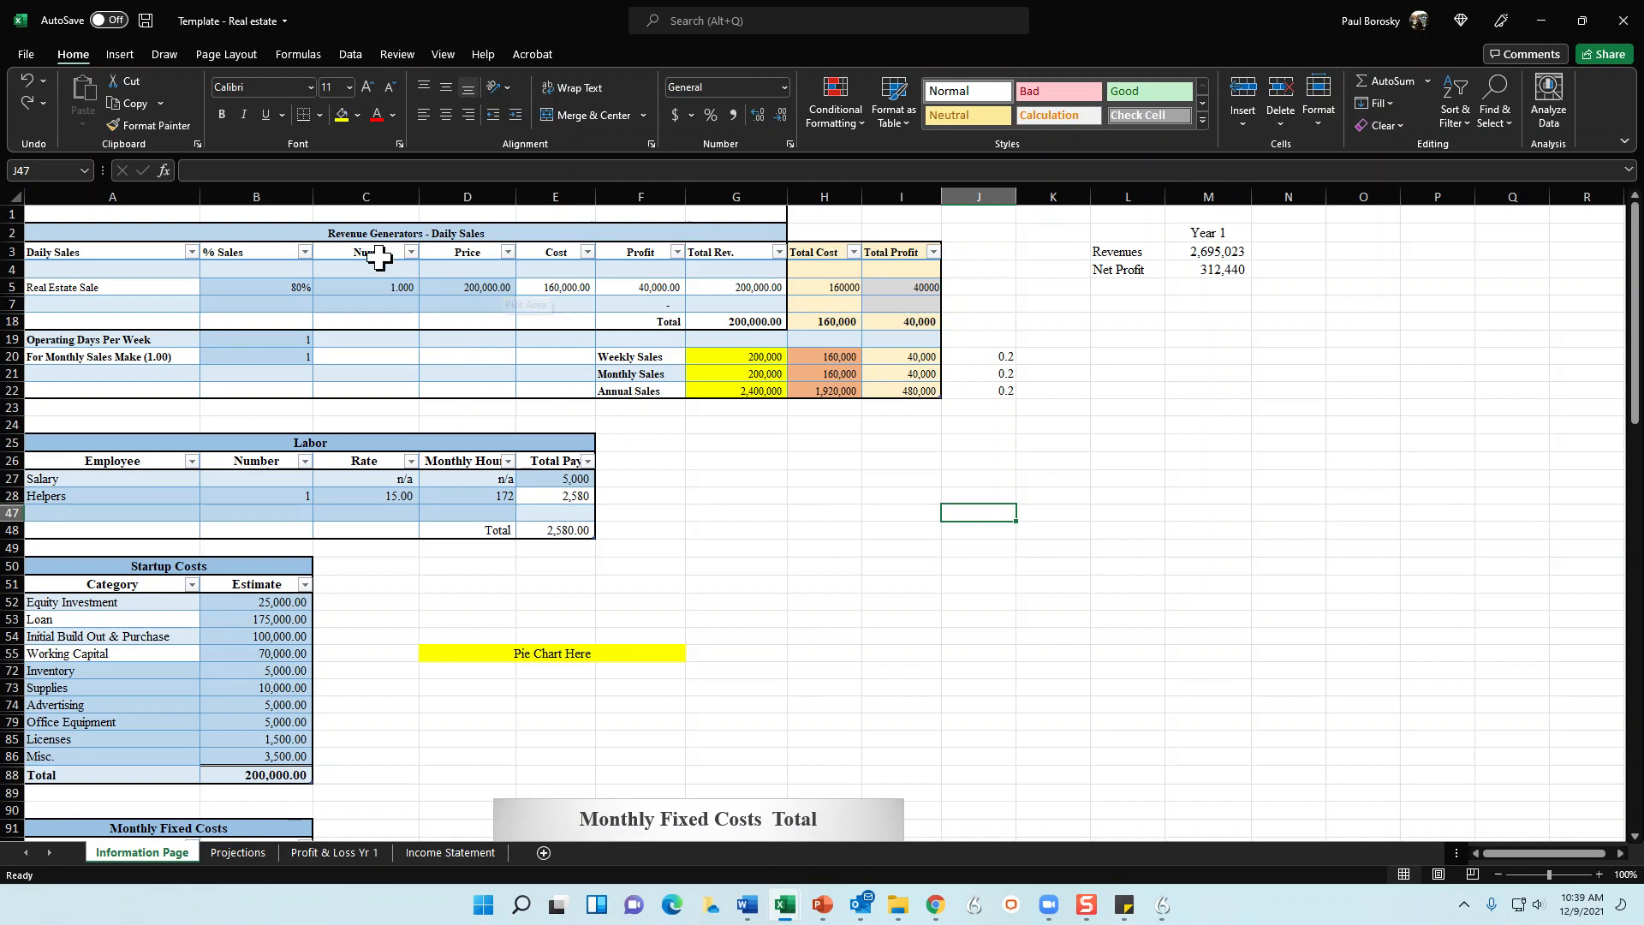
click(432, 231)
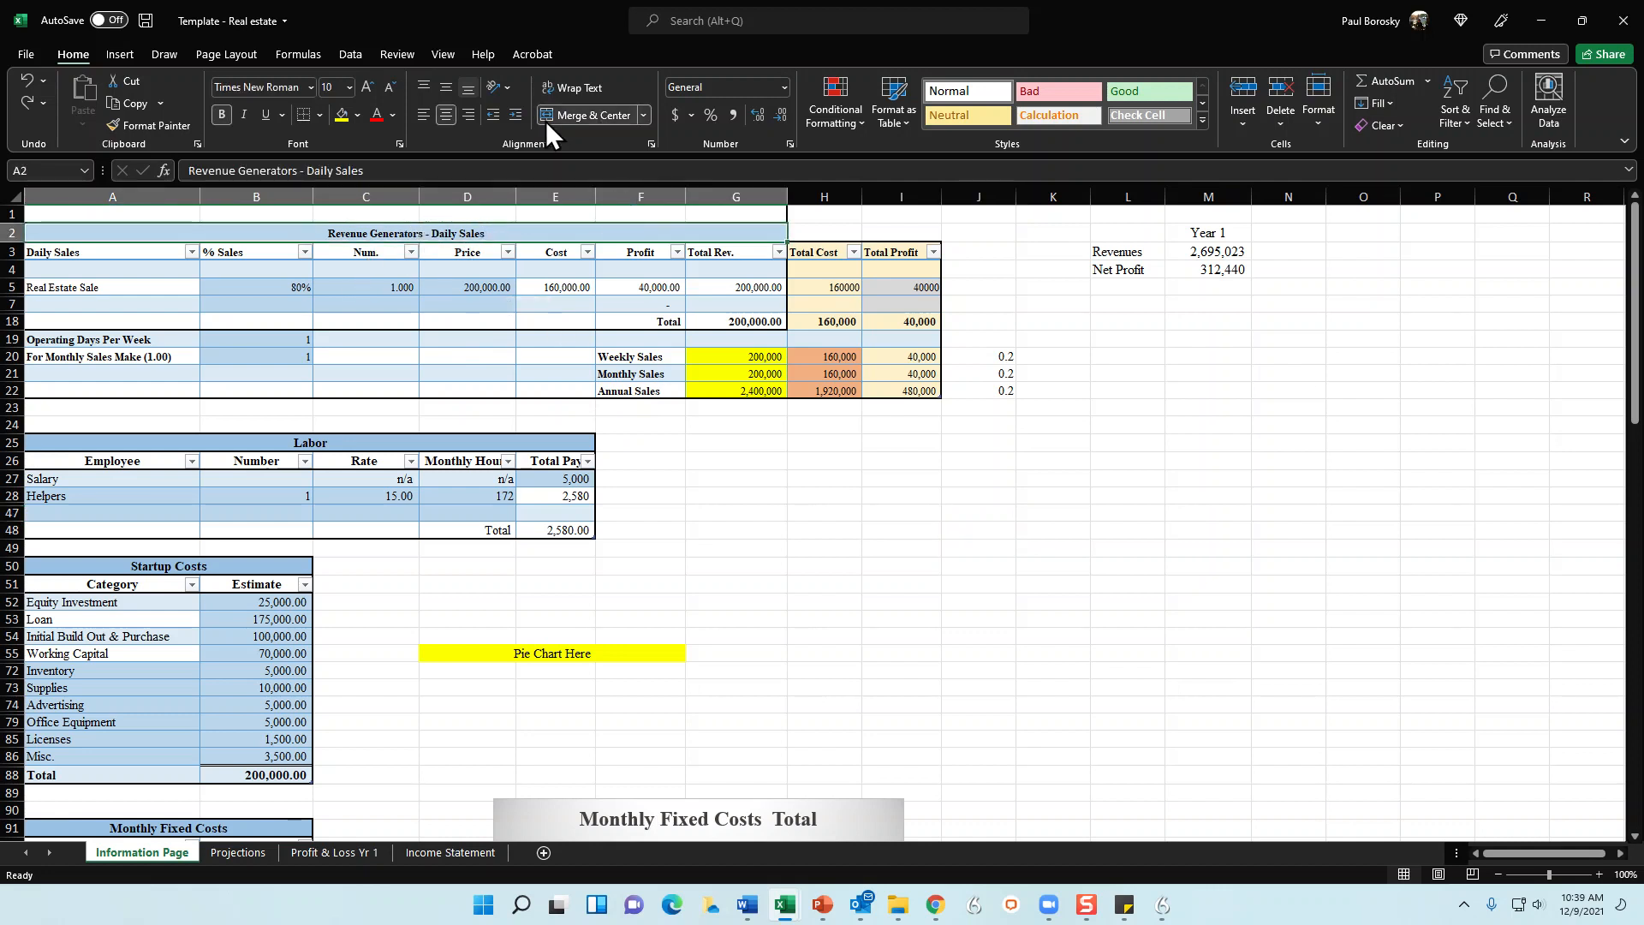
double_click(317, 170)
text(Monthly)
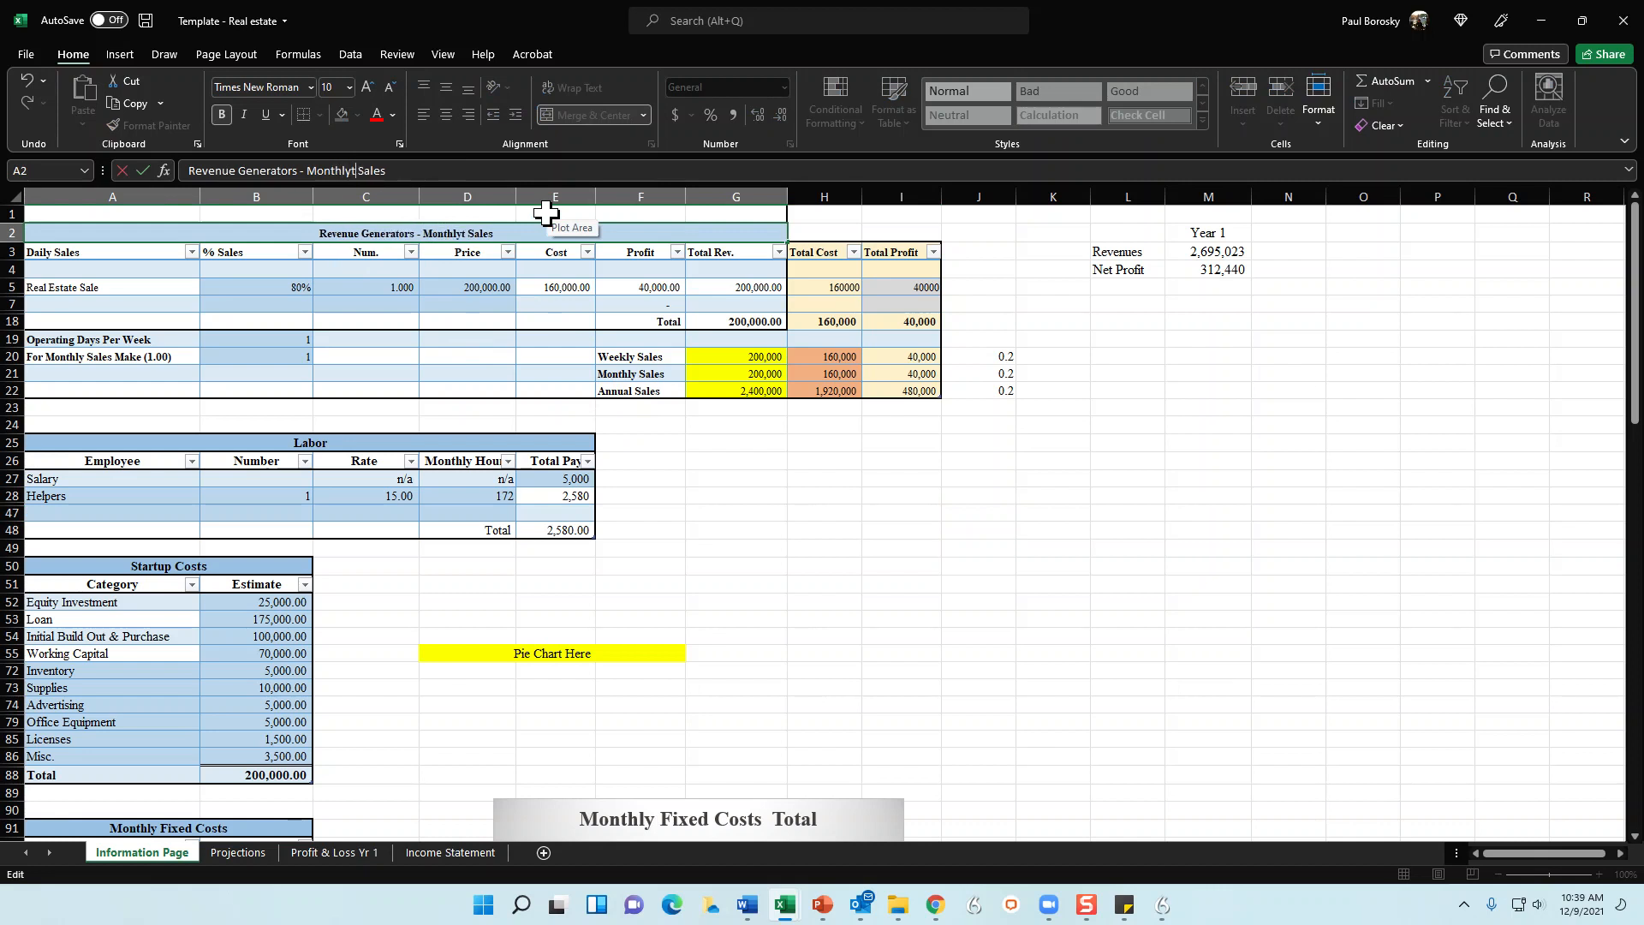
key(BackSpace)
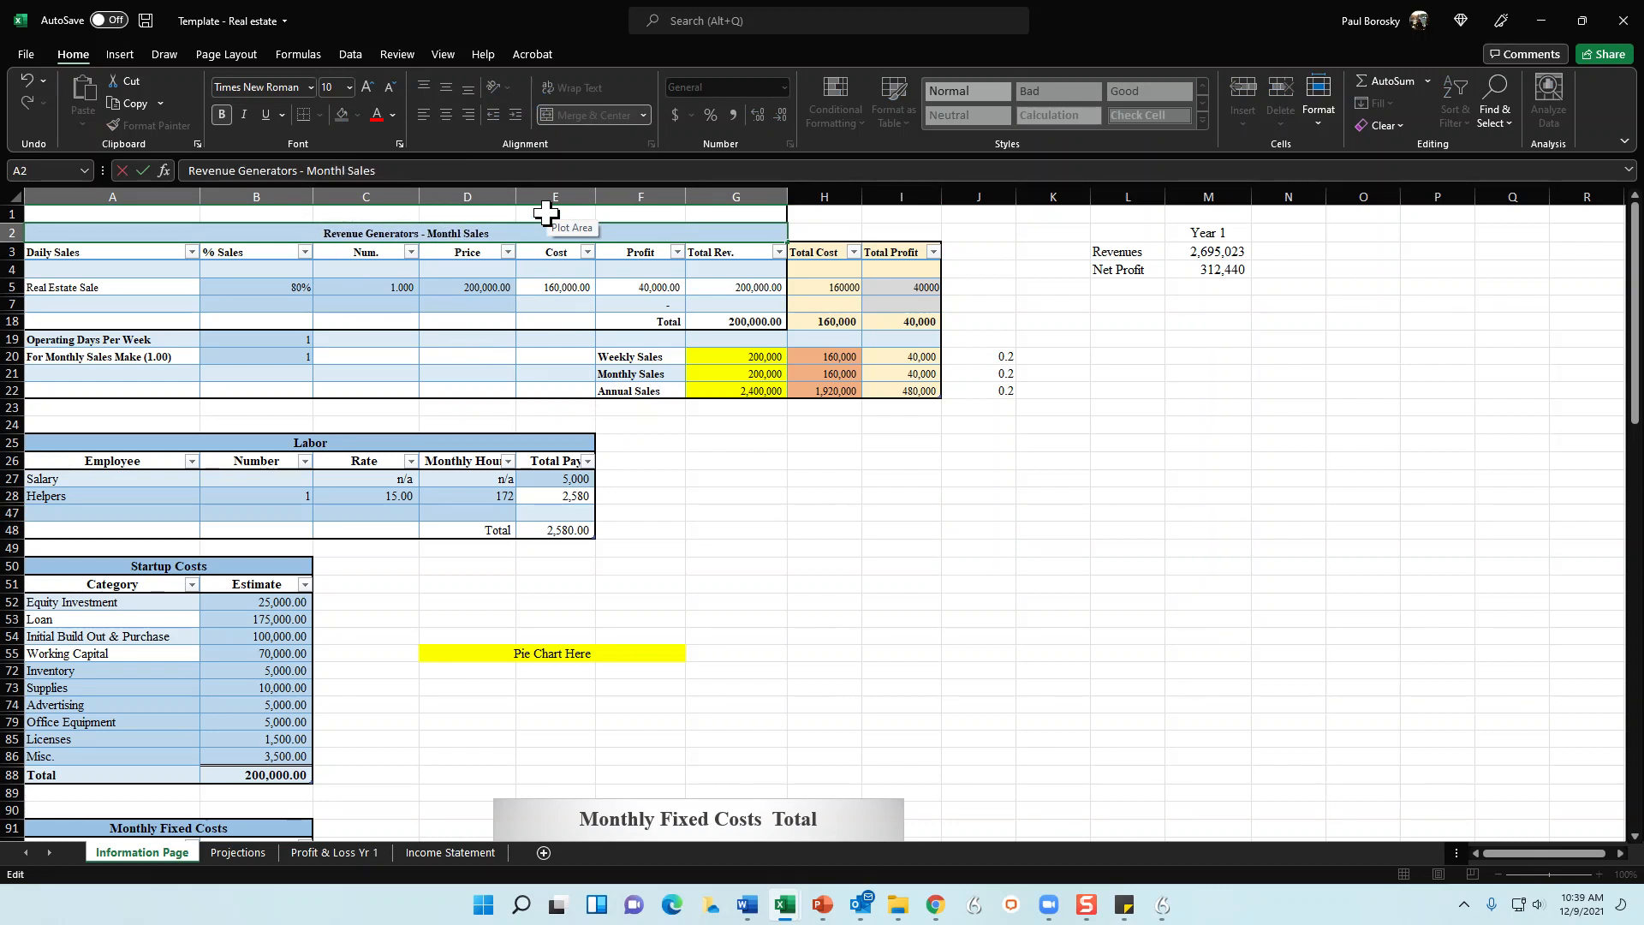
text(y)
drag(653, 384, 651, 374)
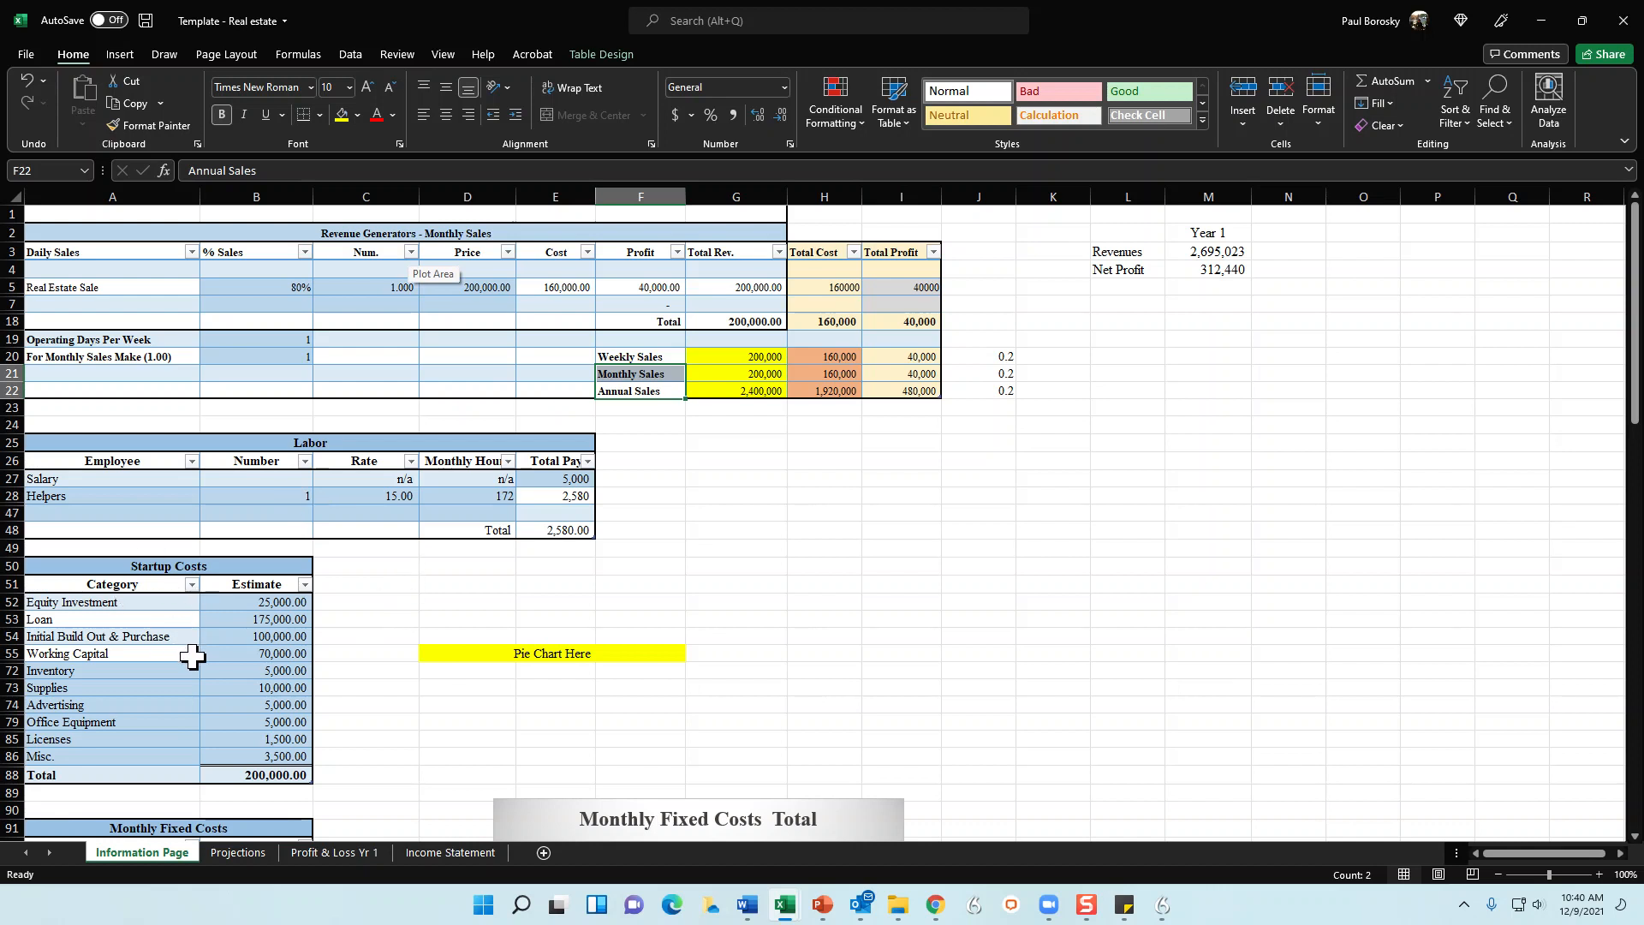
Look through the startup costs, monthly fixed costs, tax rate, growth rates and loan information on the Information Page sheet
scroll(190, 657, down, 7)
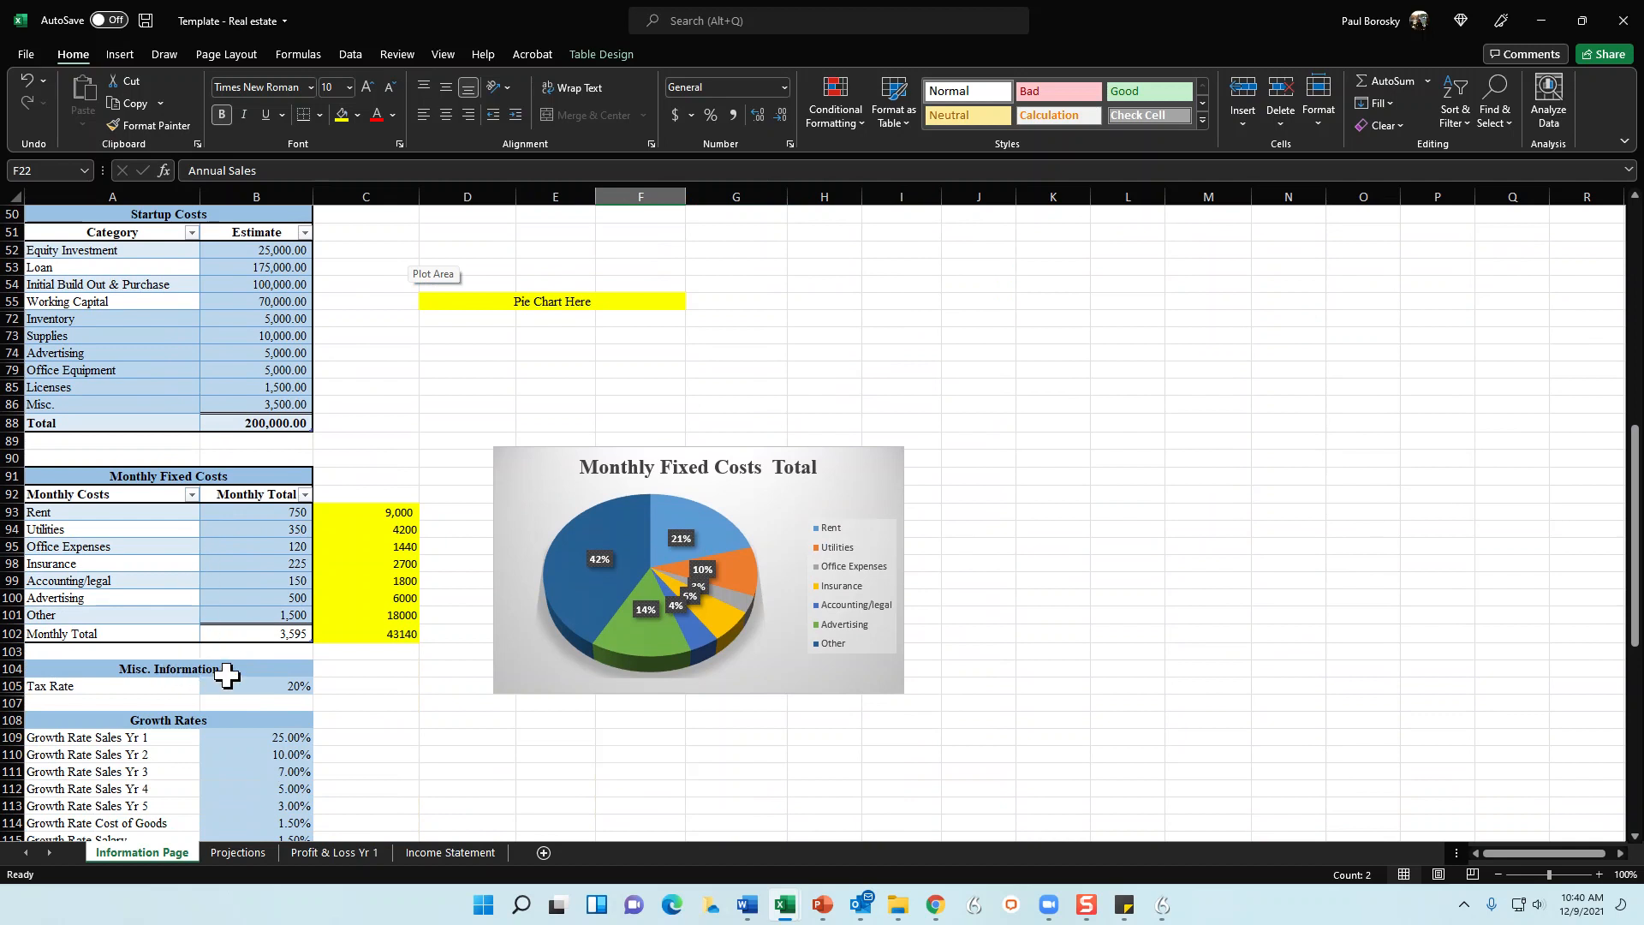
scroll(265, 685, down, 2)
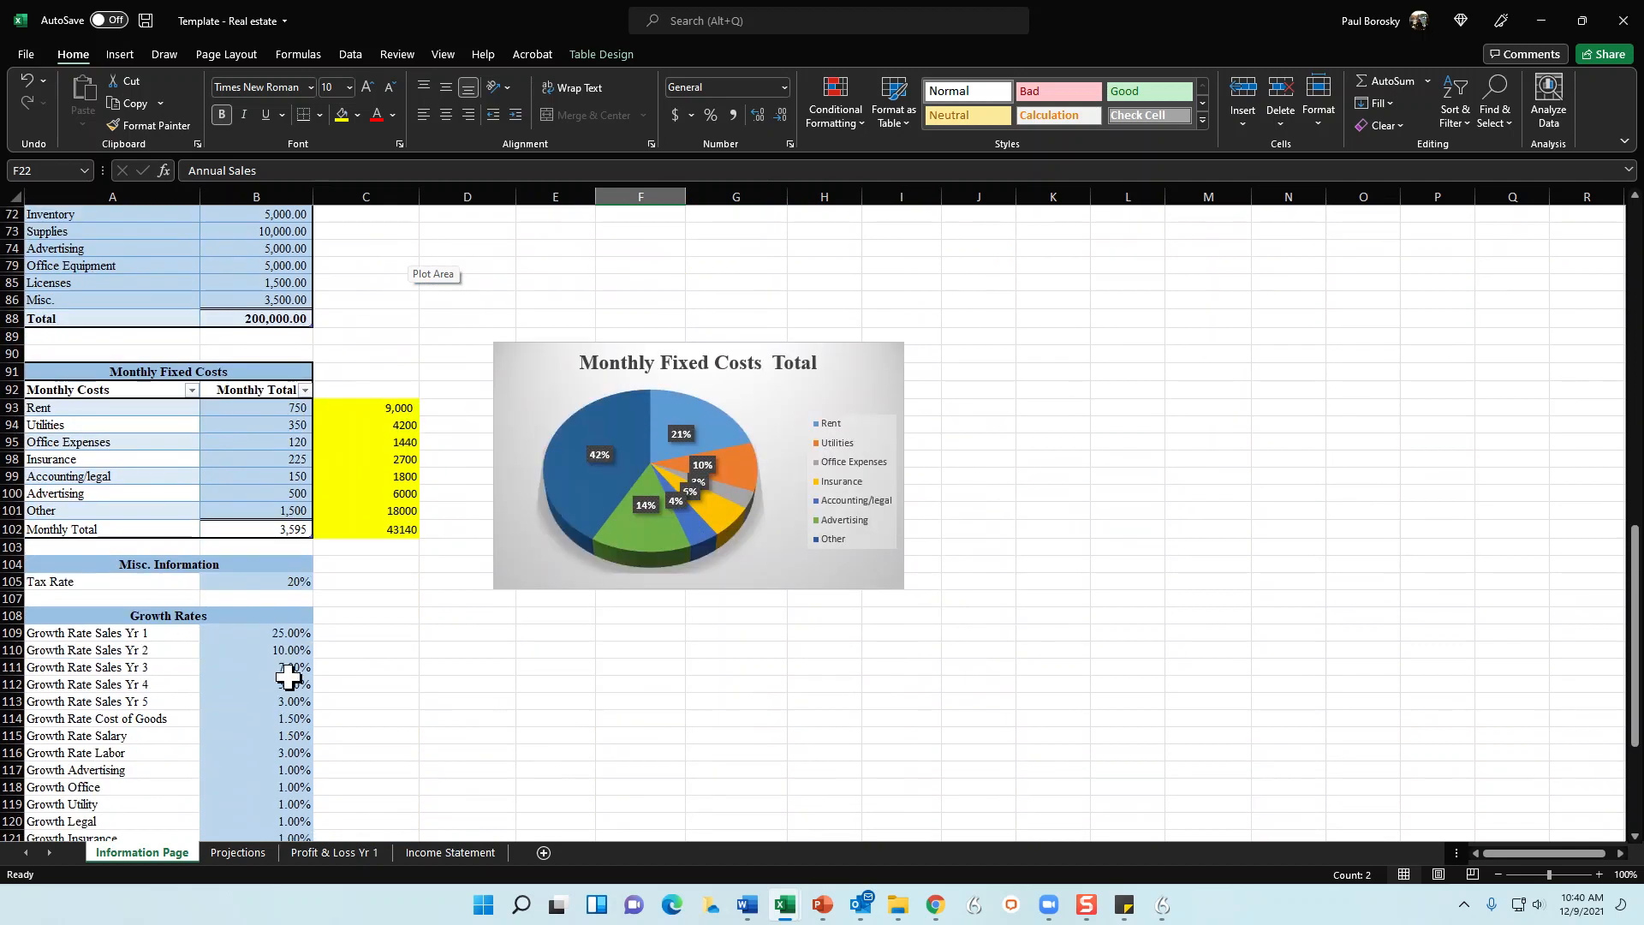
scroll(306, 582, down, 1)
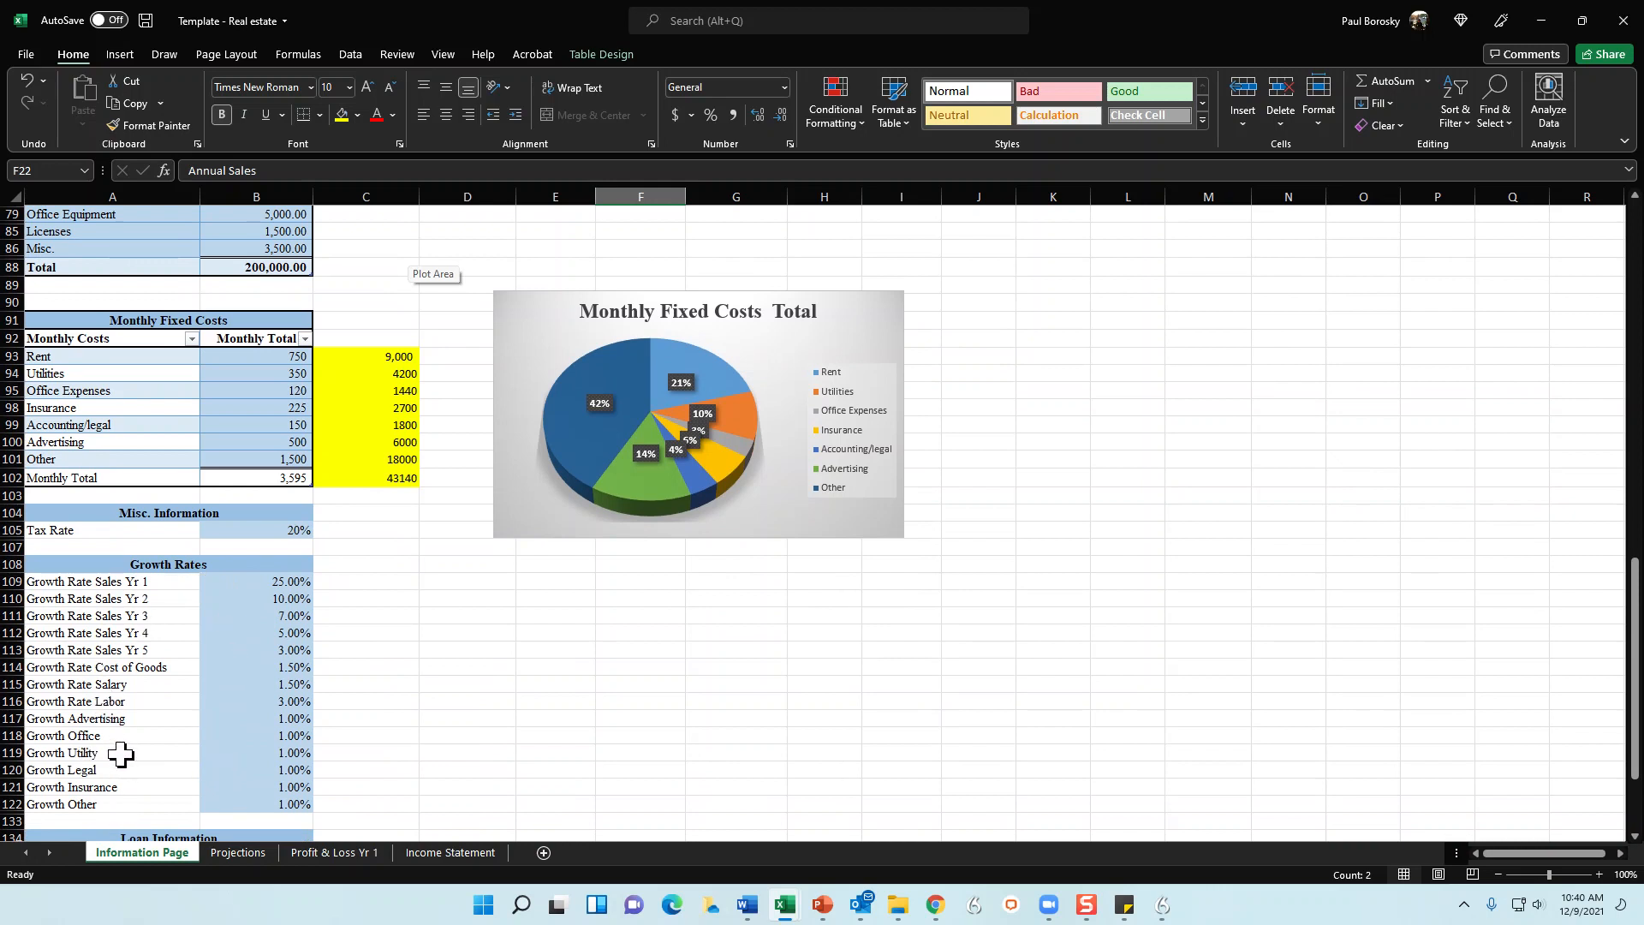
scroll(133, 775, down, 4)
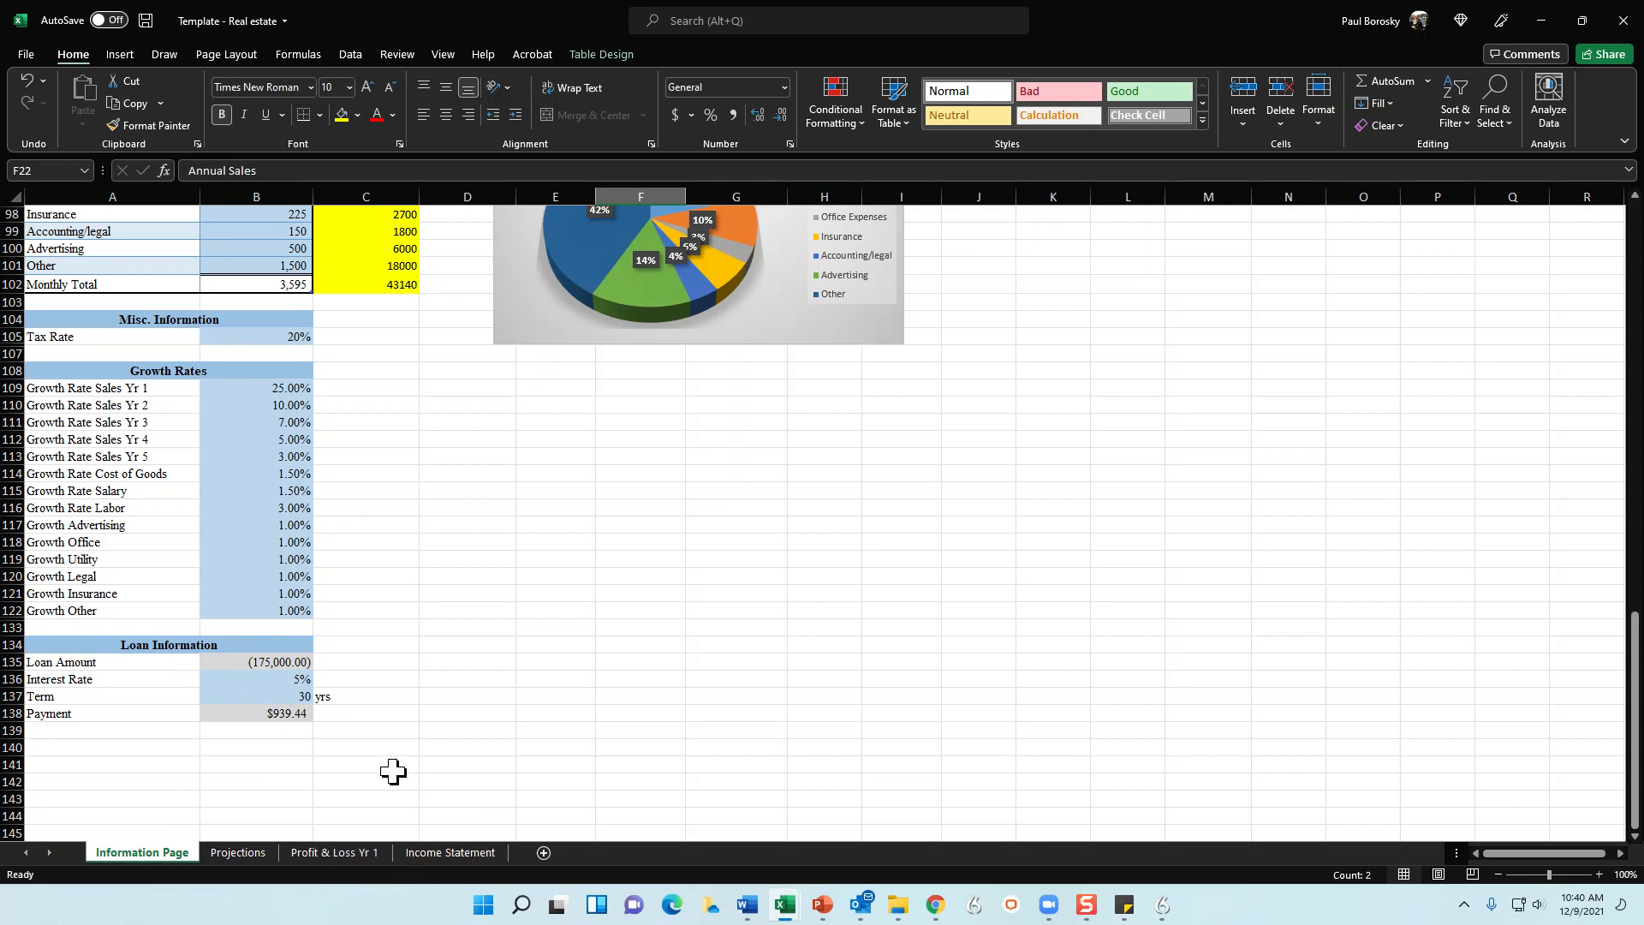
scroll(249, 599, up, 7)
scroll(247, 588, up, 5)
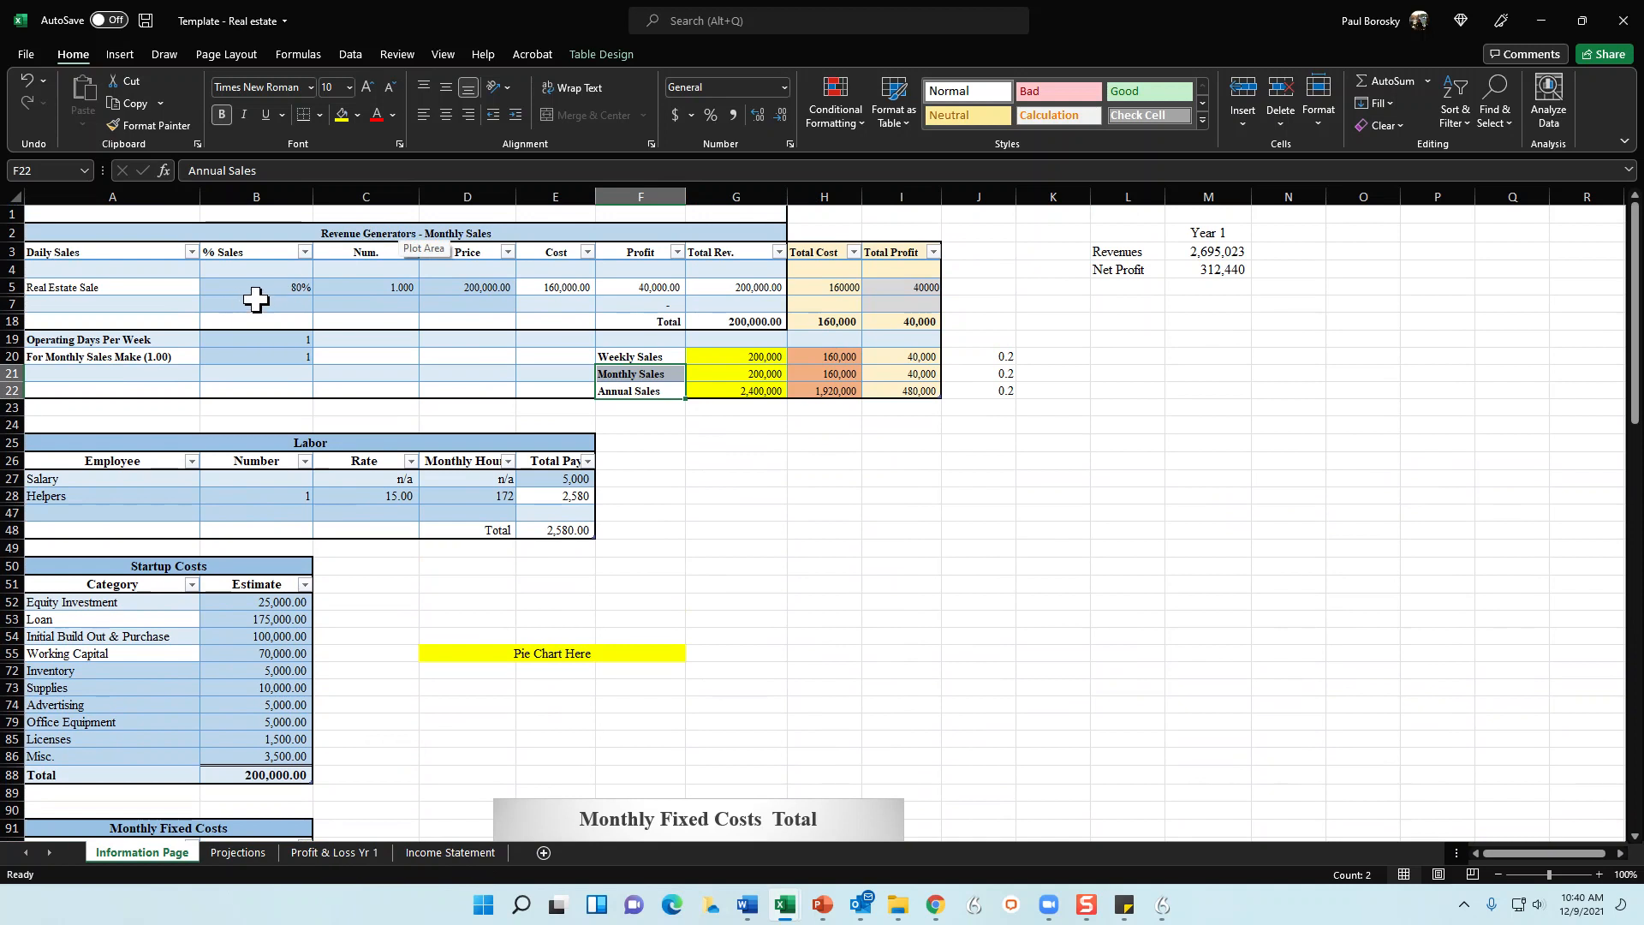
Set the number of sales for Real Estate Sale to 2 in the revenue table
click(408, 289)
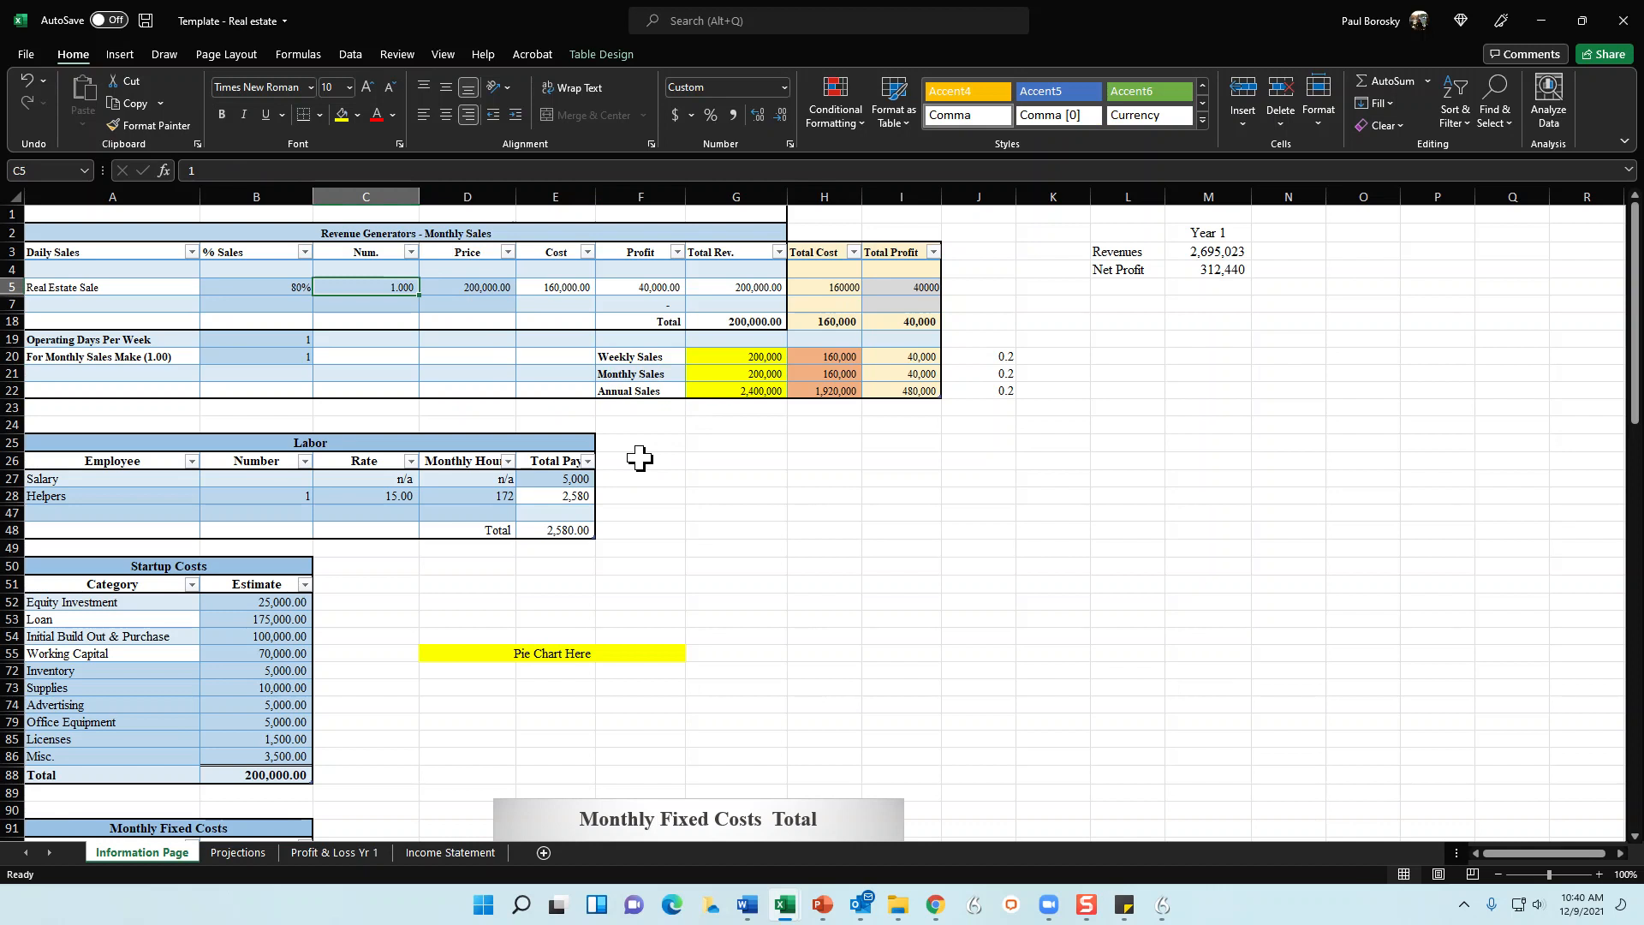
text(2)
key(Return)
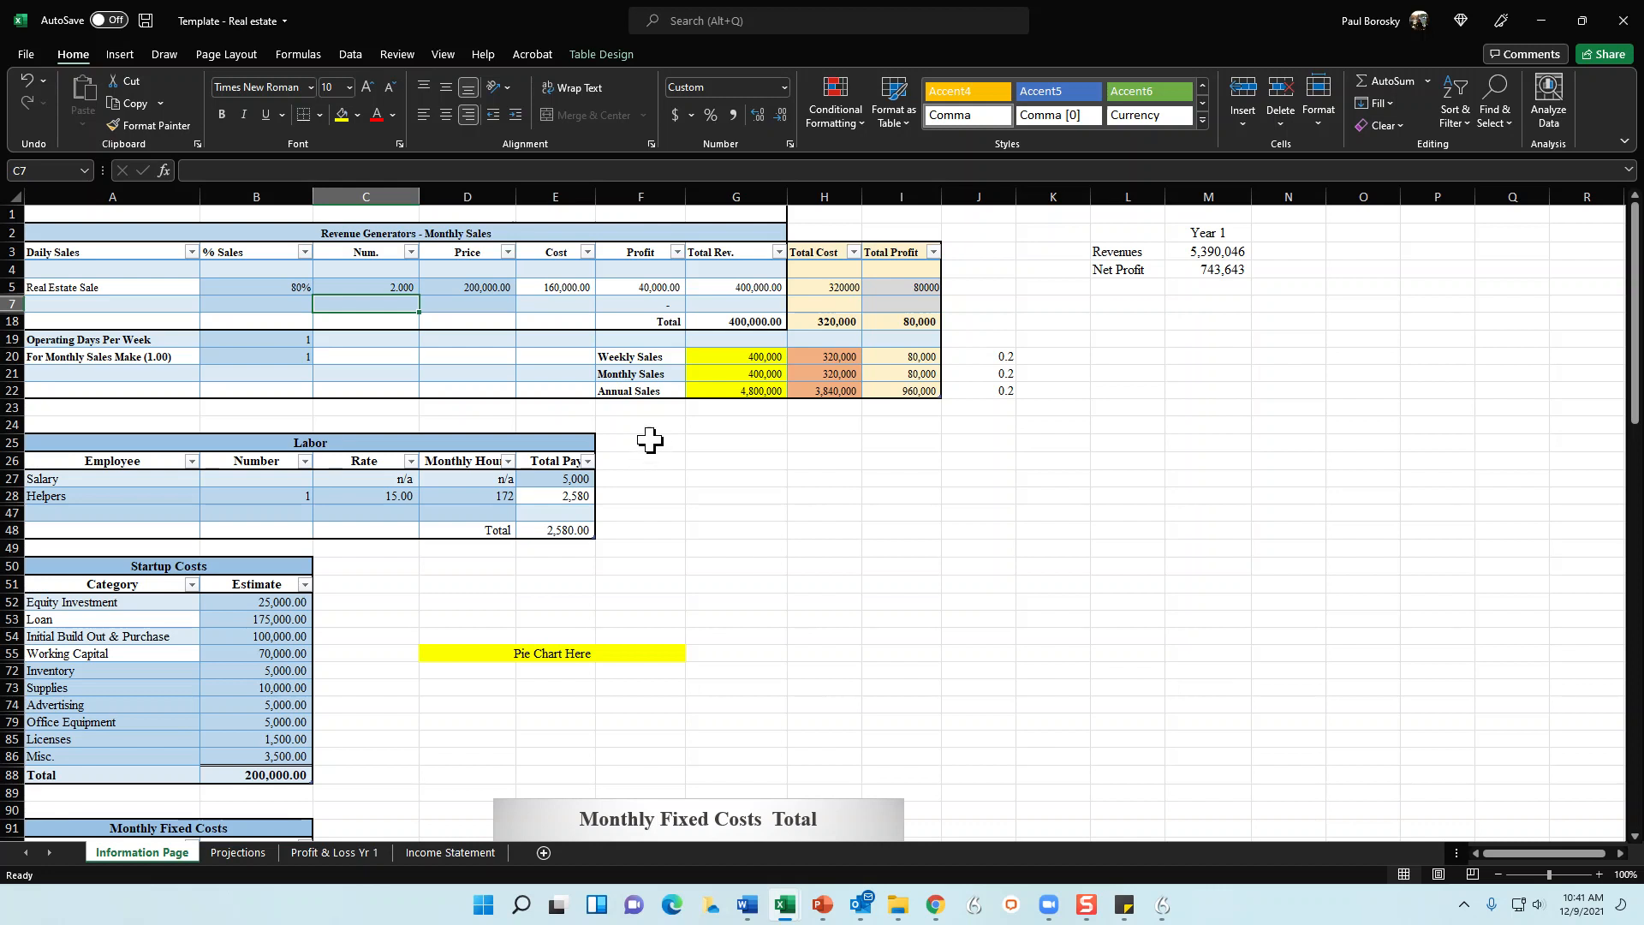
click(490, 390)
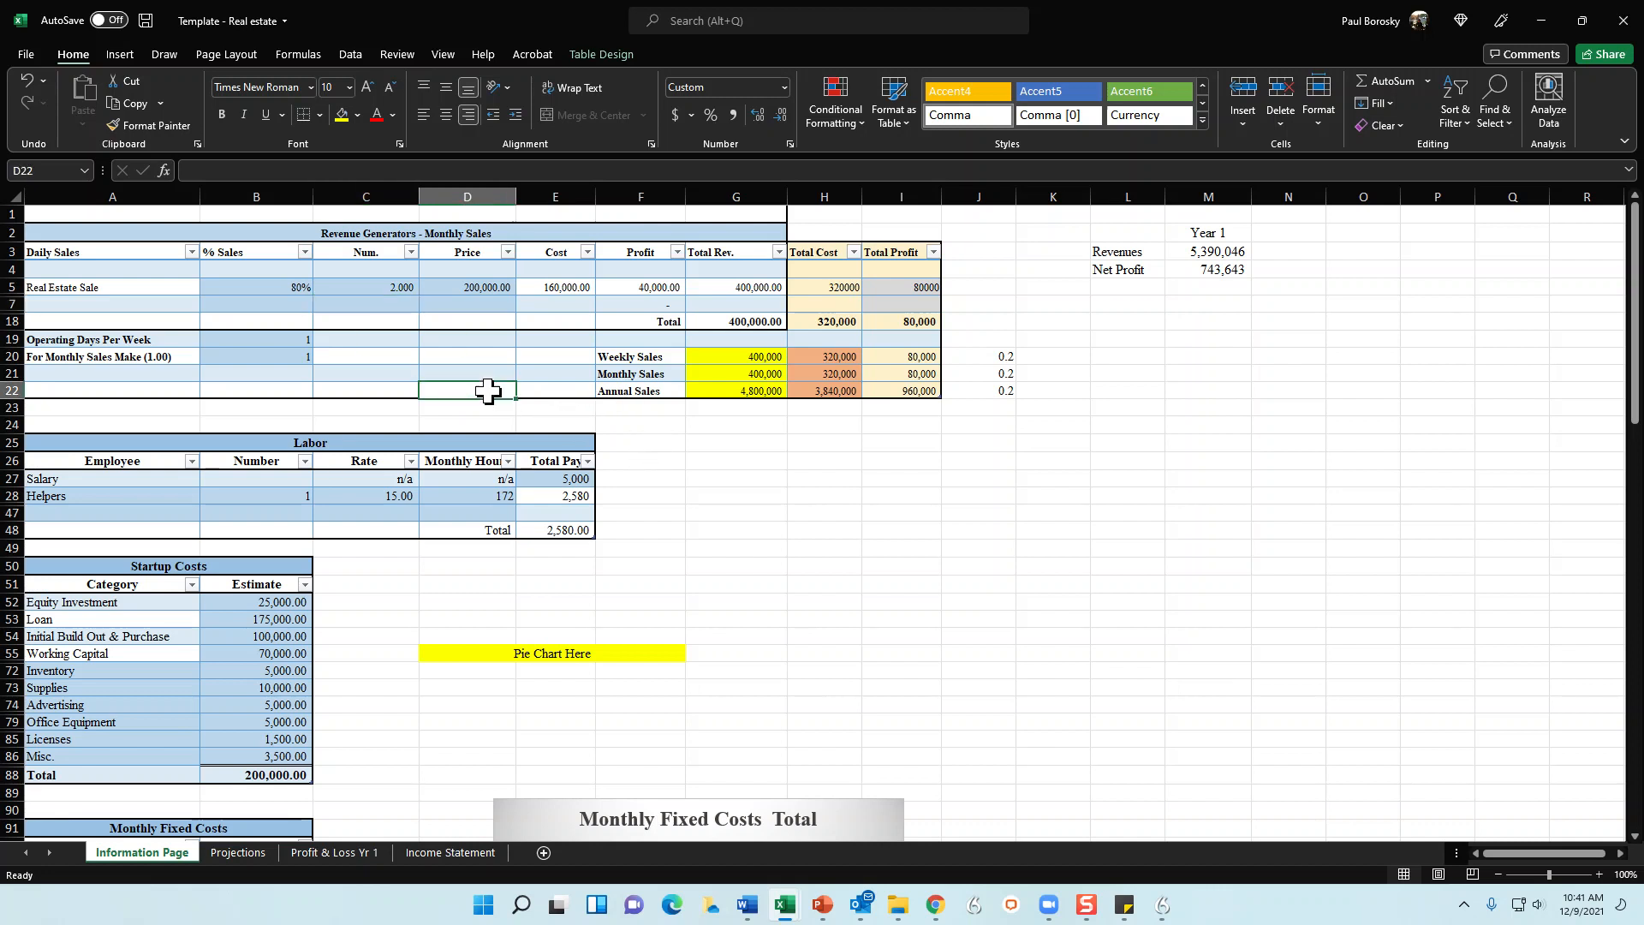
Set the number of sales for Real Estate Sale back to 1
click(390, 290)
text(1)
key(Return)
click(379, 282)
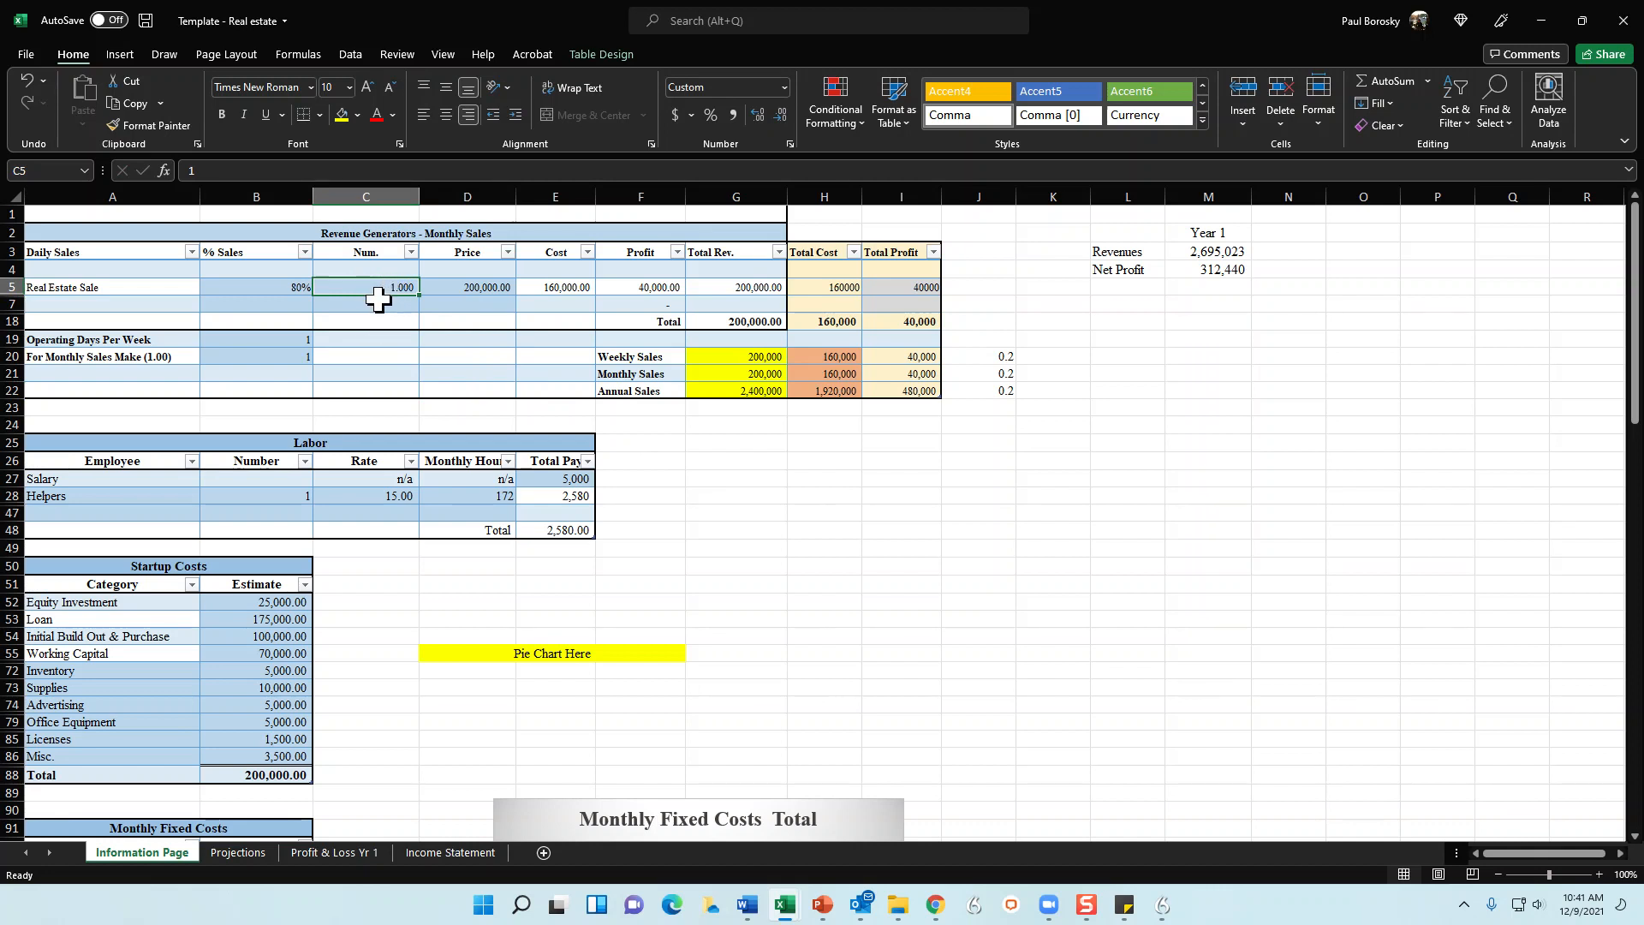
Set the Real Estate Sale price to 225,000
click(493, 290)
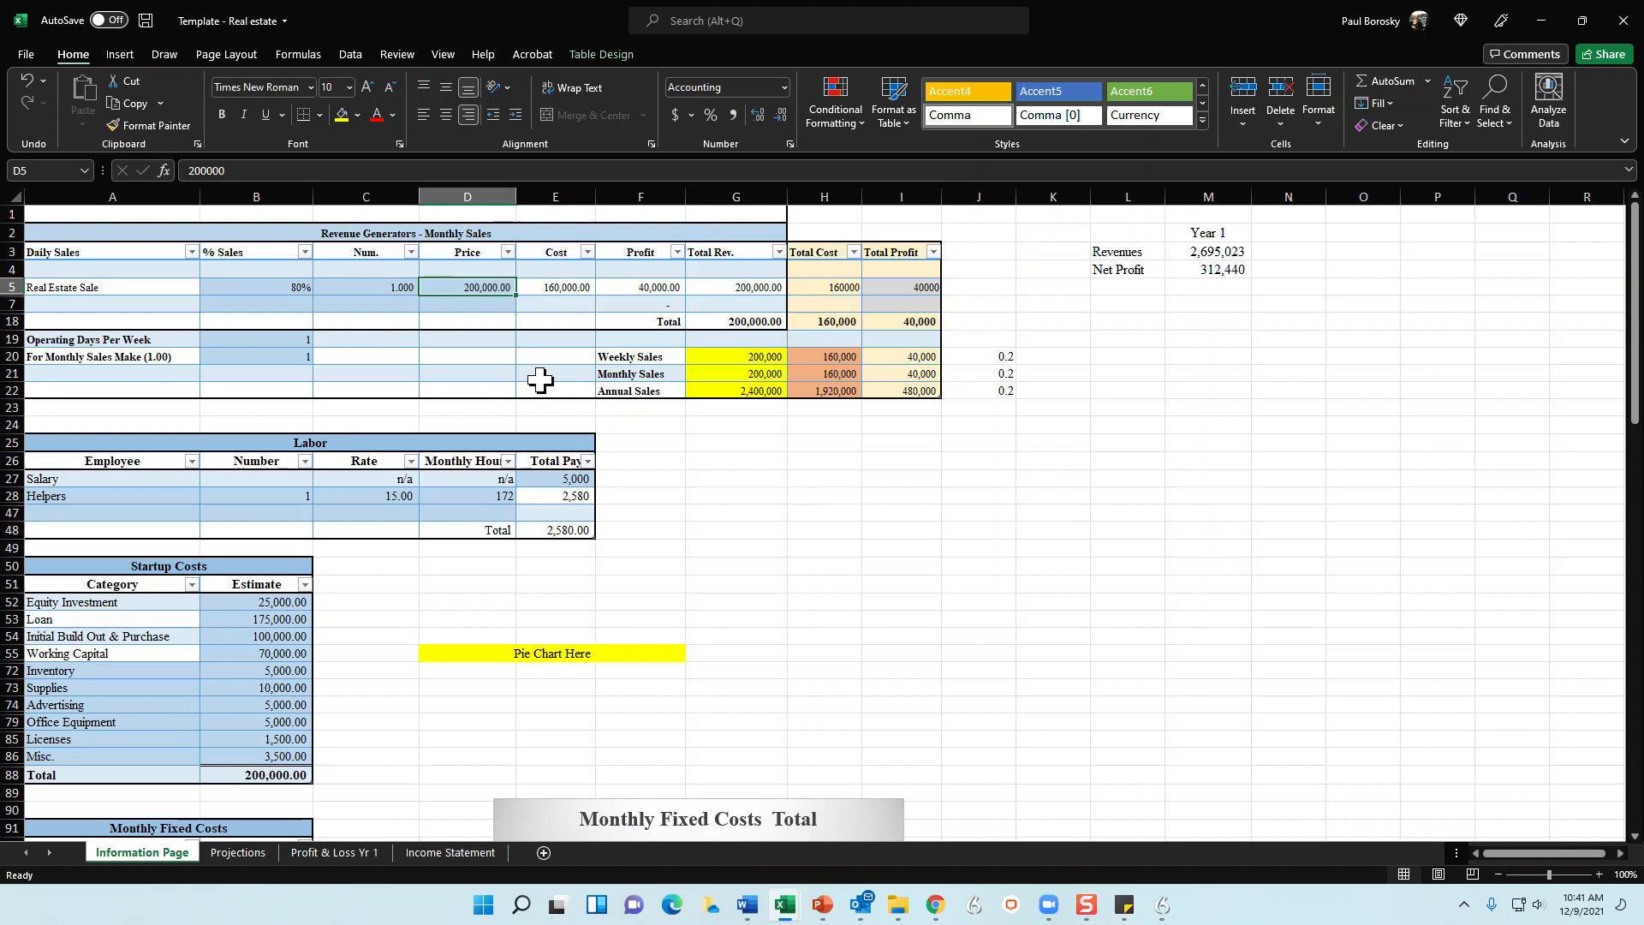
text(225)
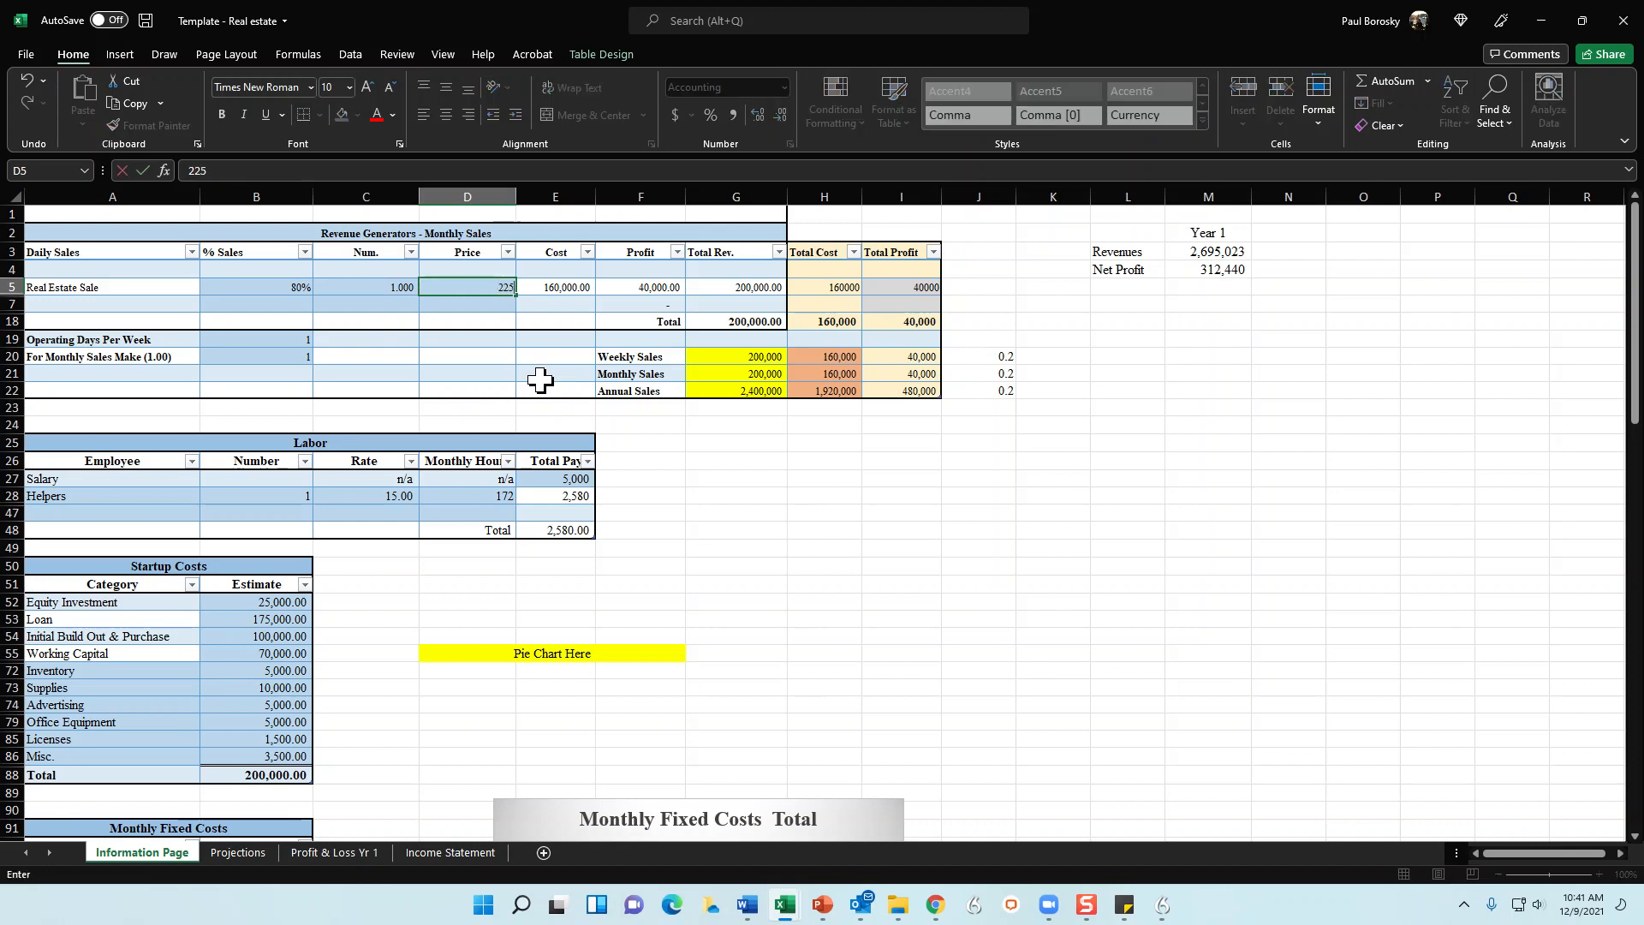
key(ctrl+Return)
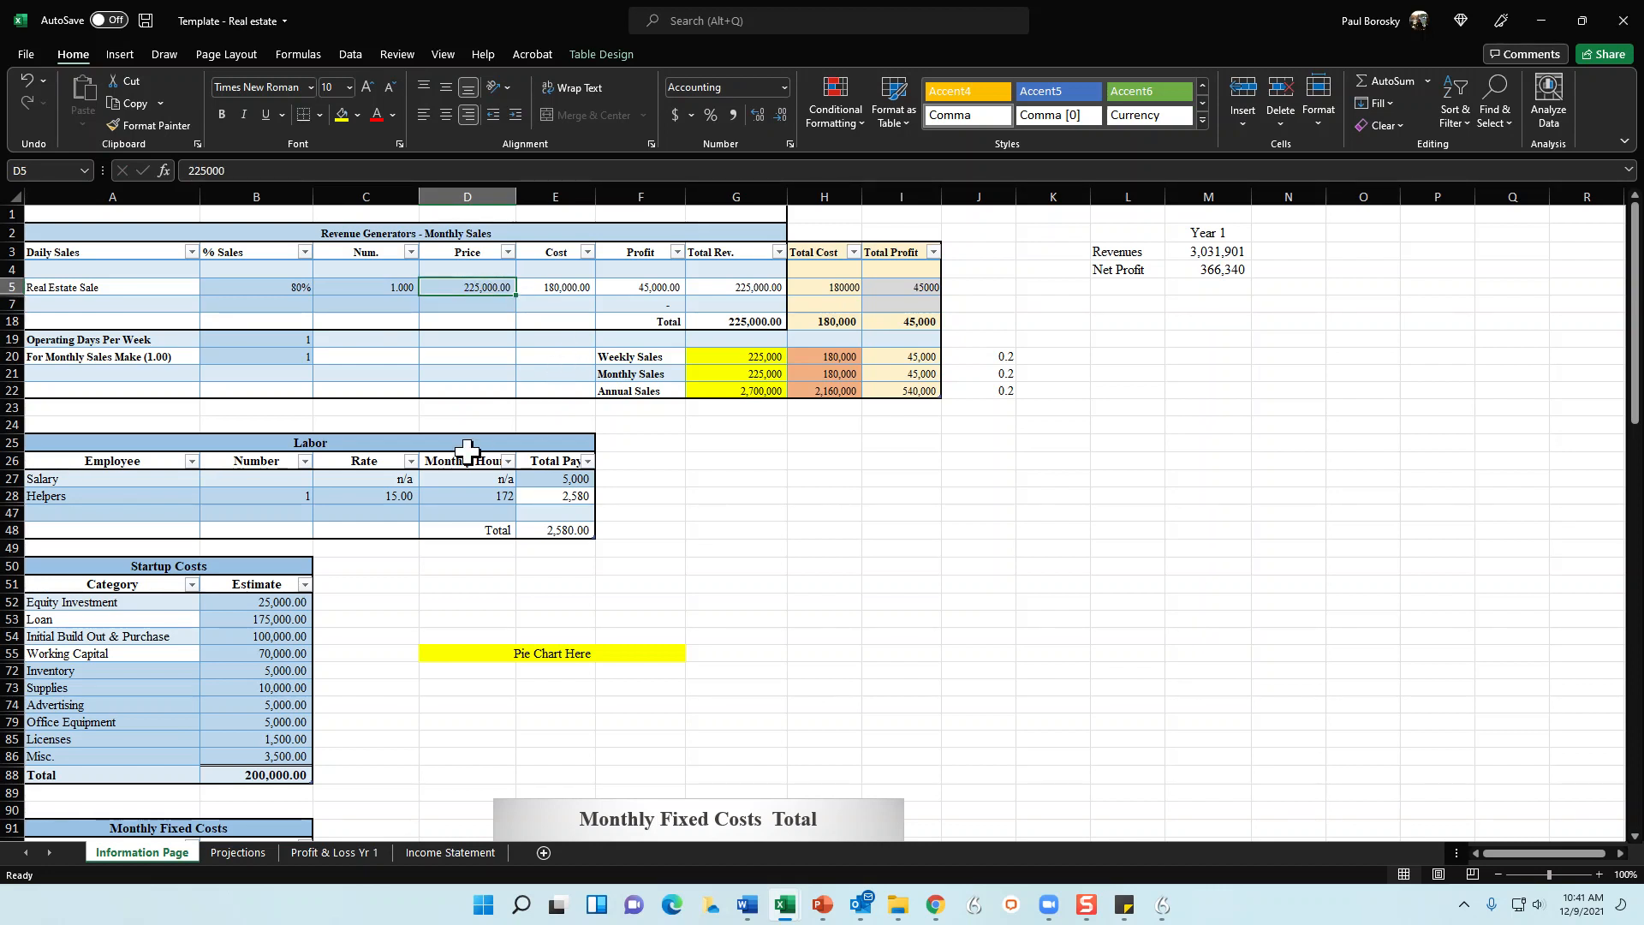
Examine how the Real Estate Sale percentage and price relate to its profit formula
click(259, 288)
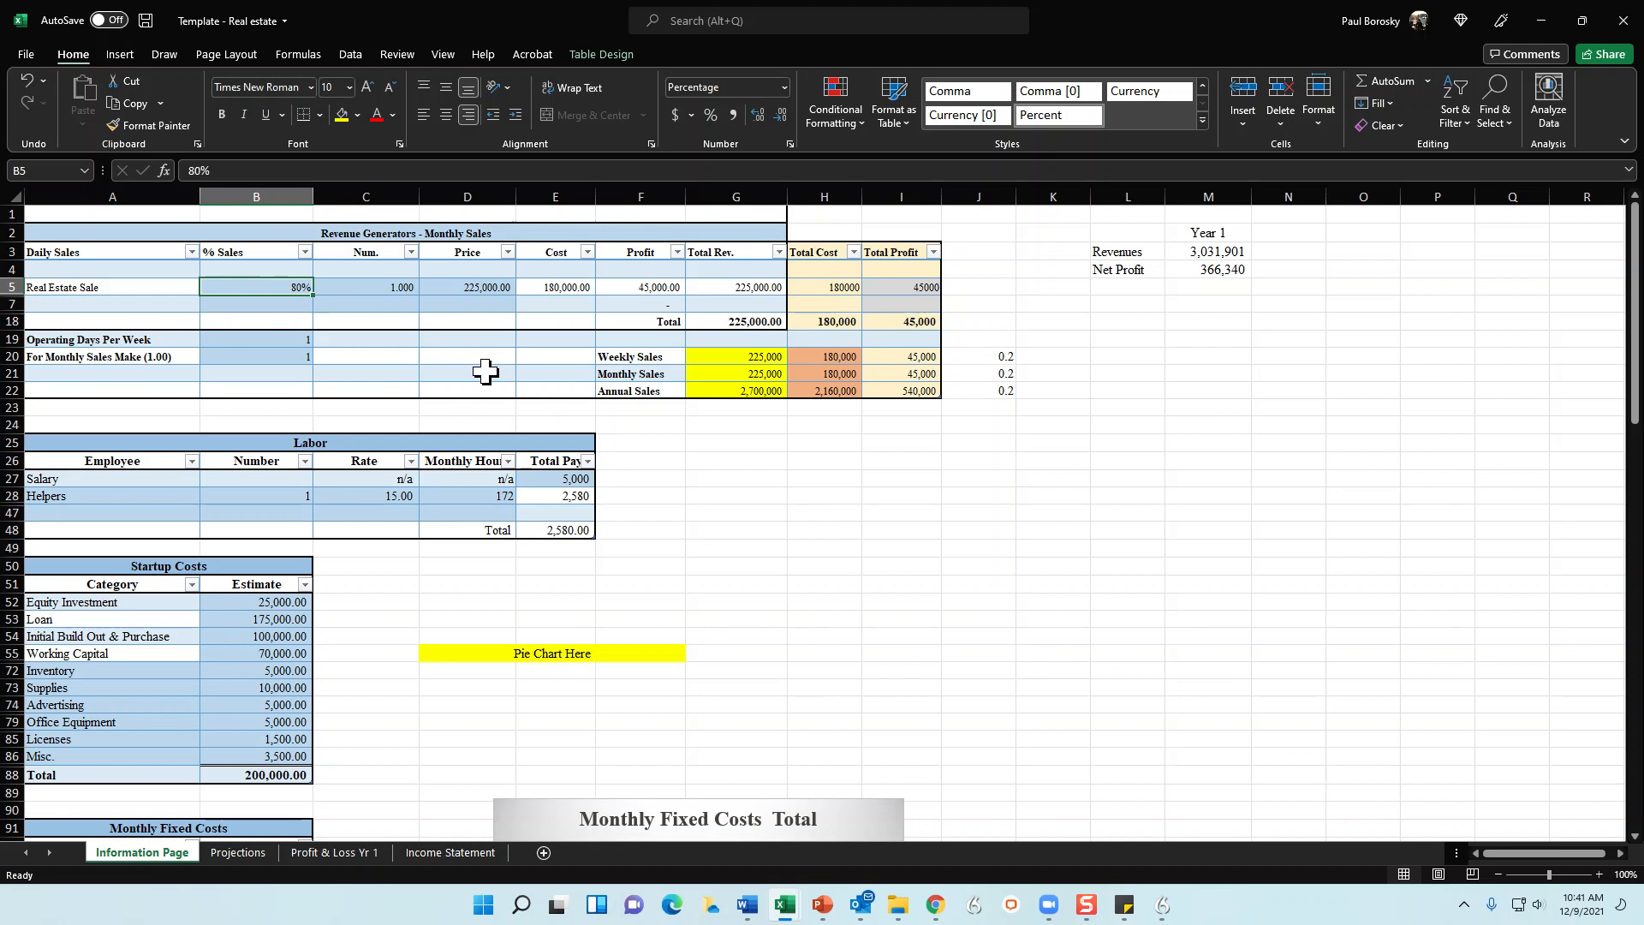
click(498, 289)
click(276, 287)
click(507, 285)
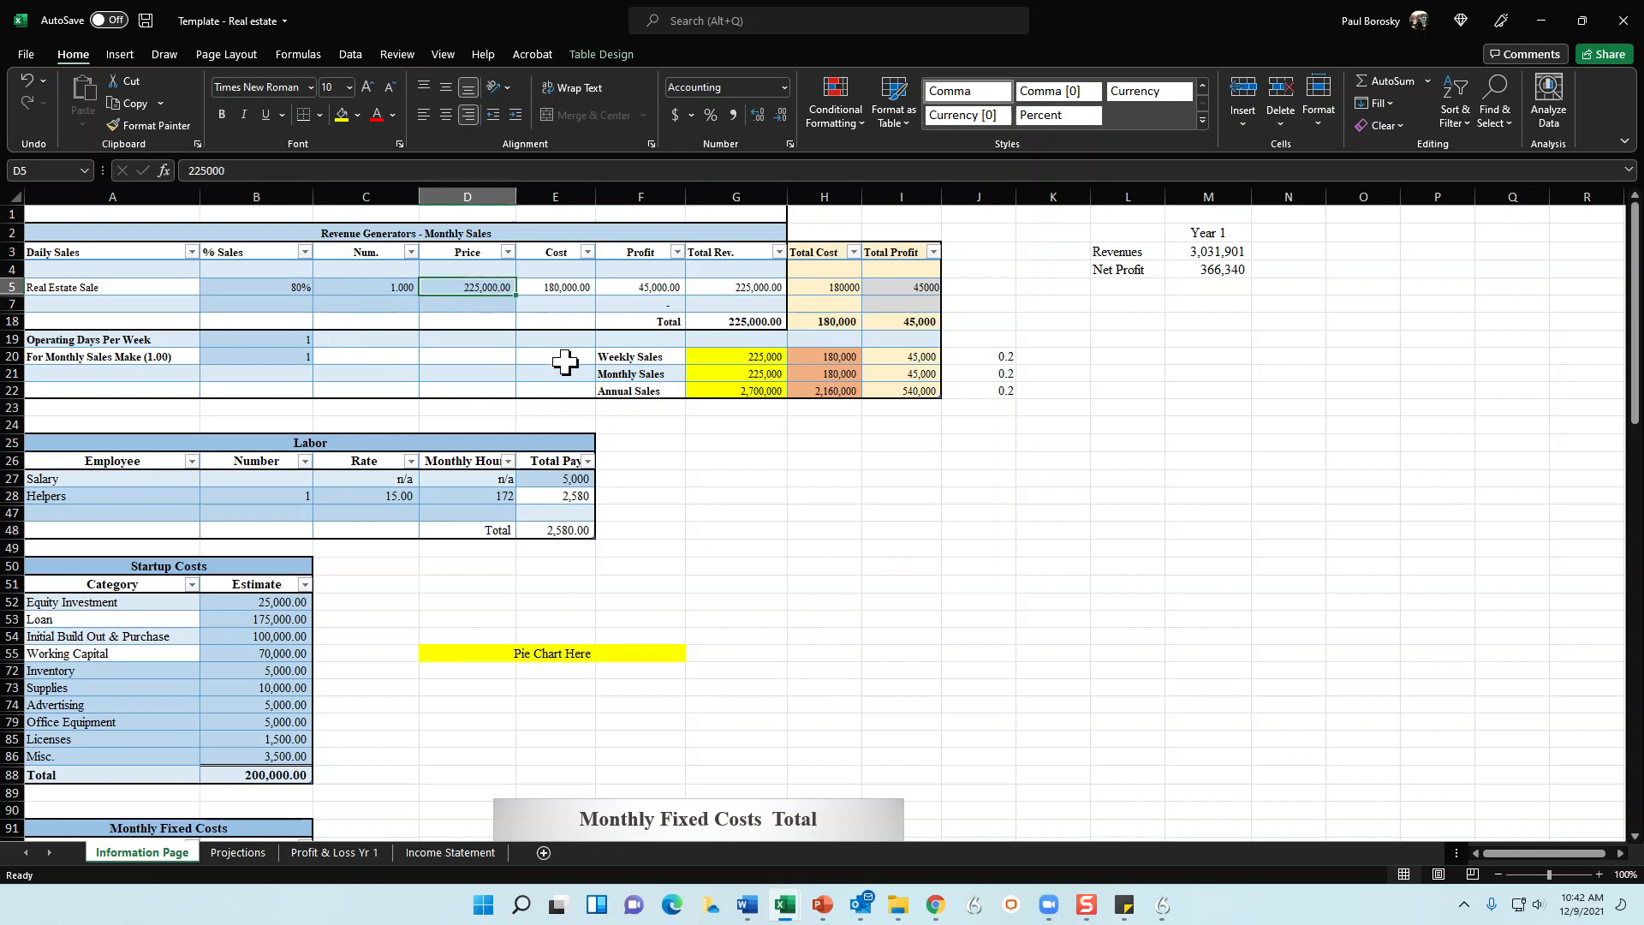
click(251, 289)
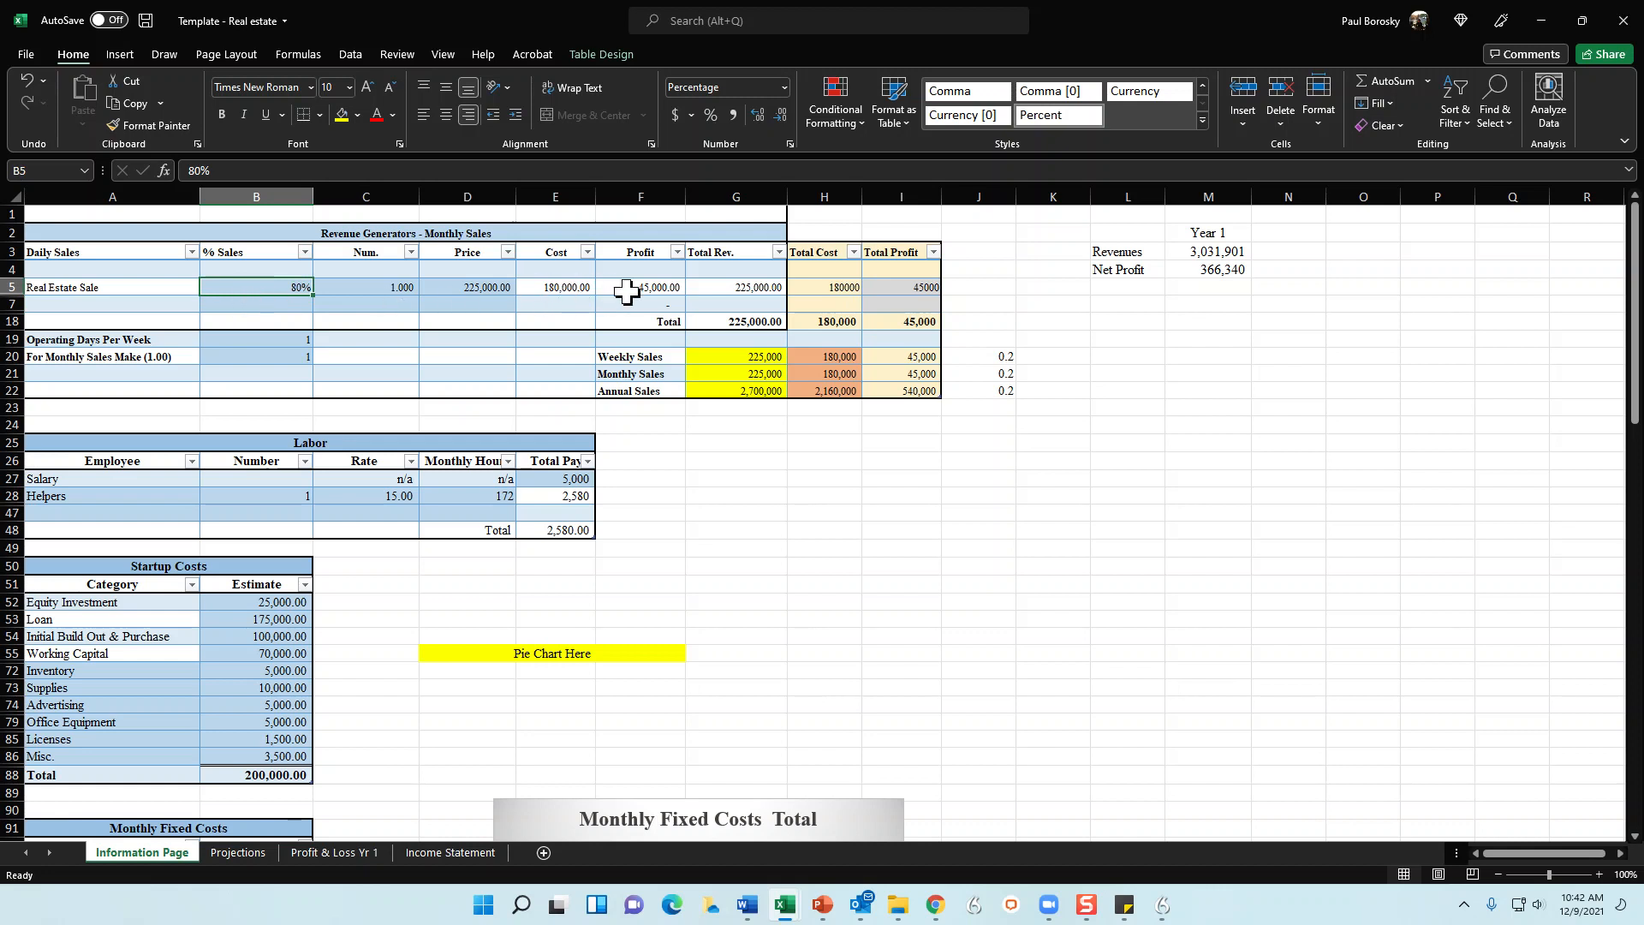
drag(649, 289, 647, 305)
click(653, 285)
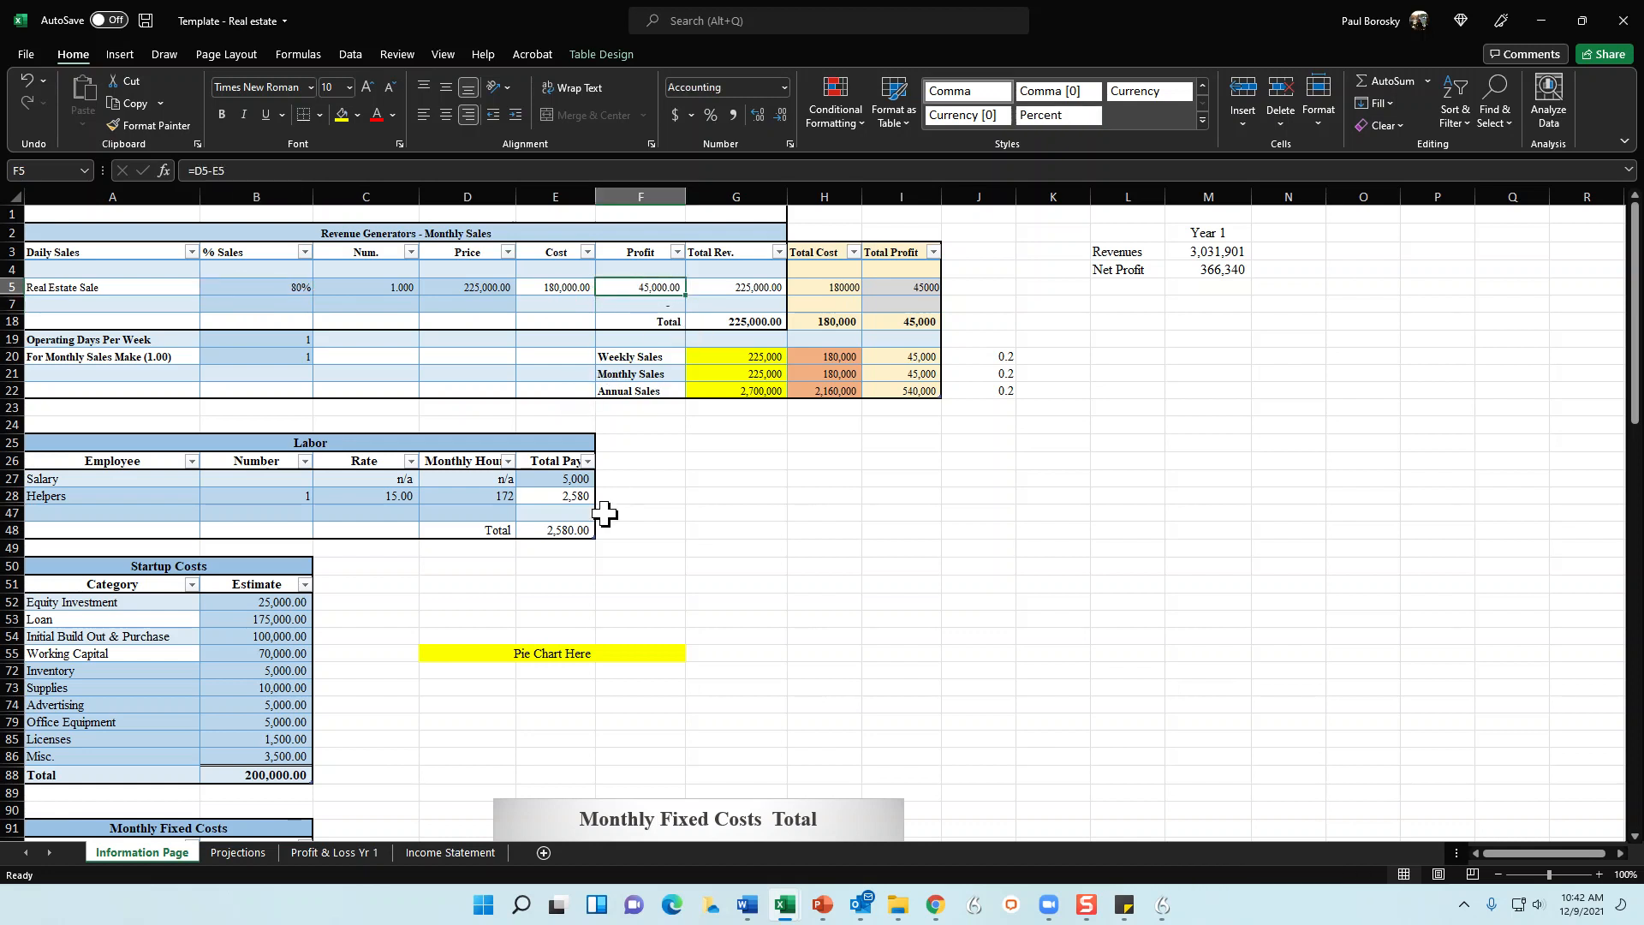
click(747, 528)
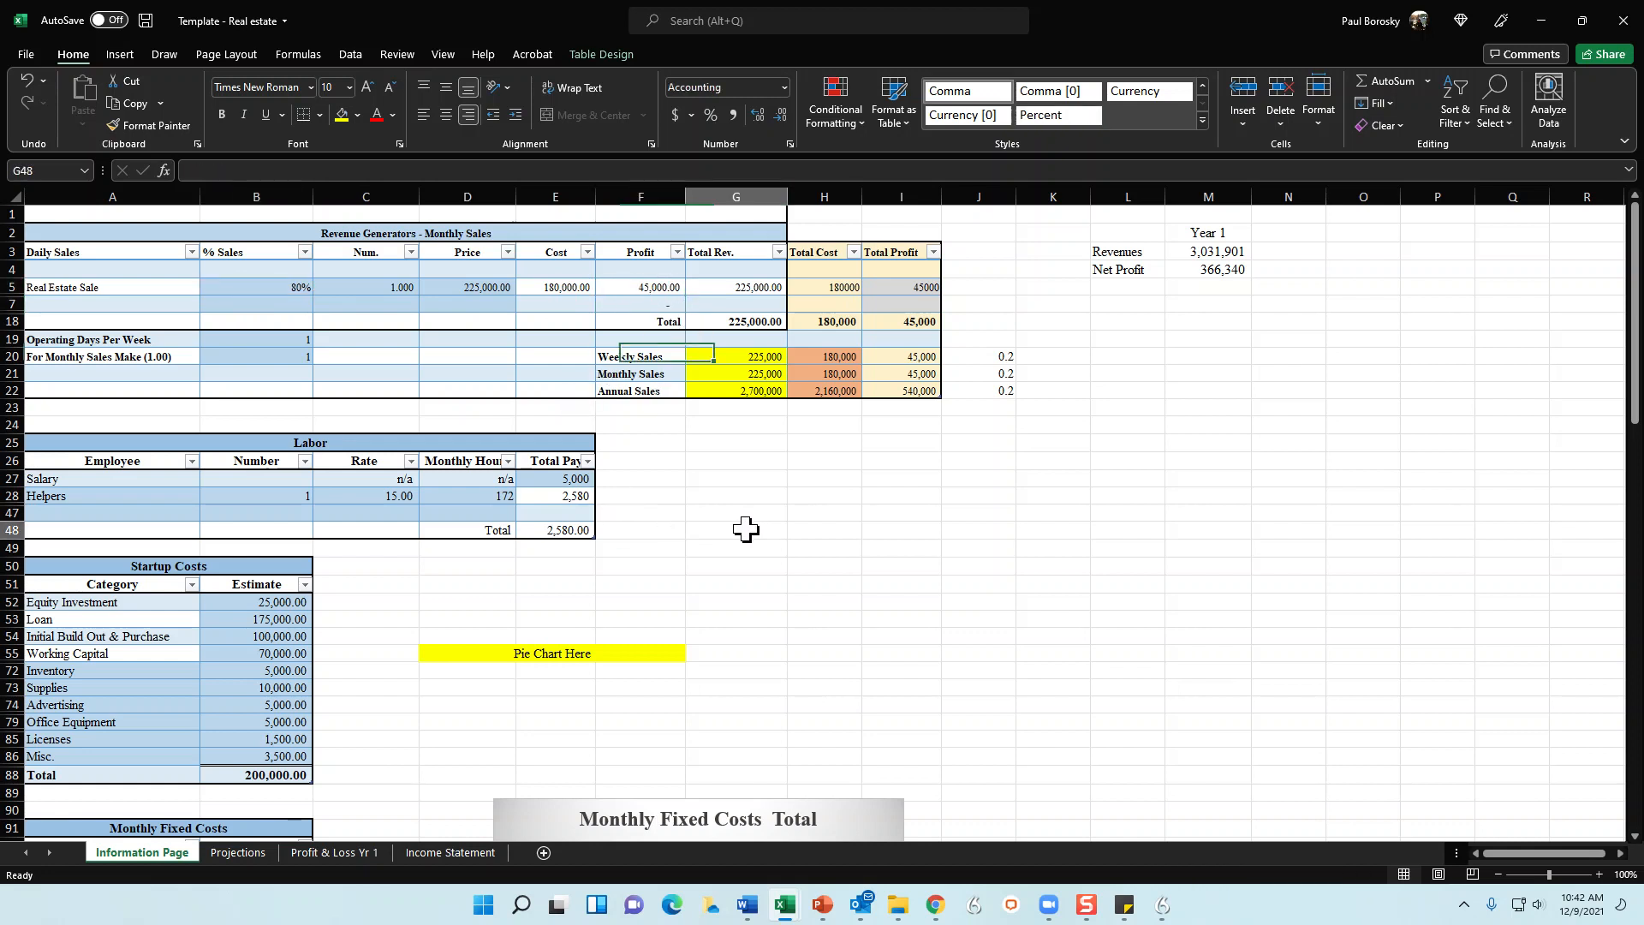
Check the salary and helper pay entries in the Labor table and set the number of helpers to 0
click(565, 479)
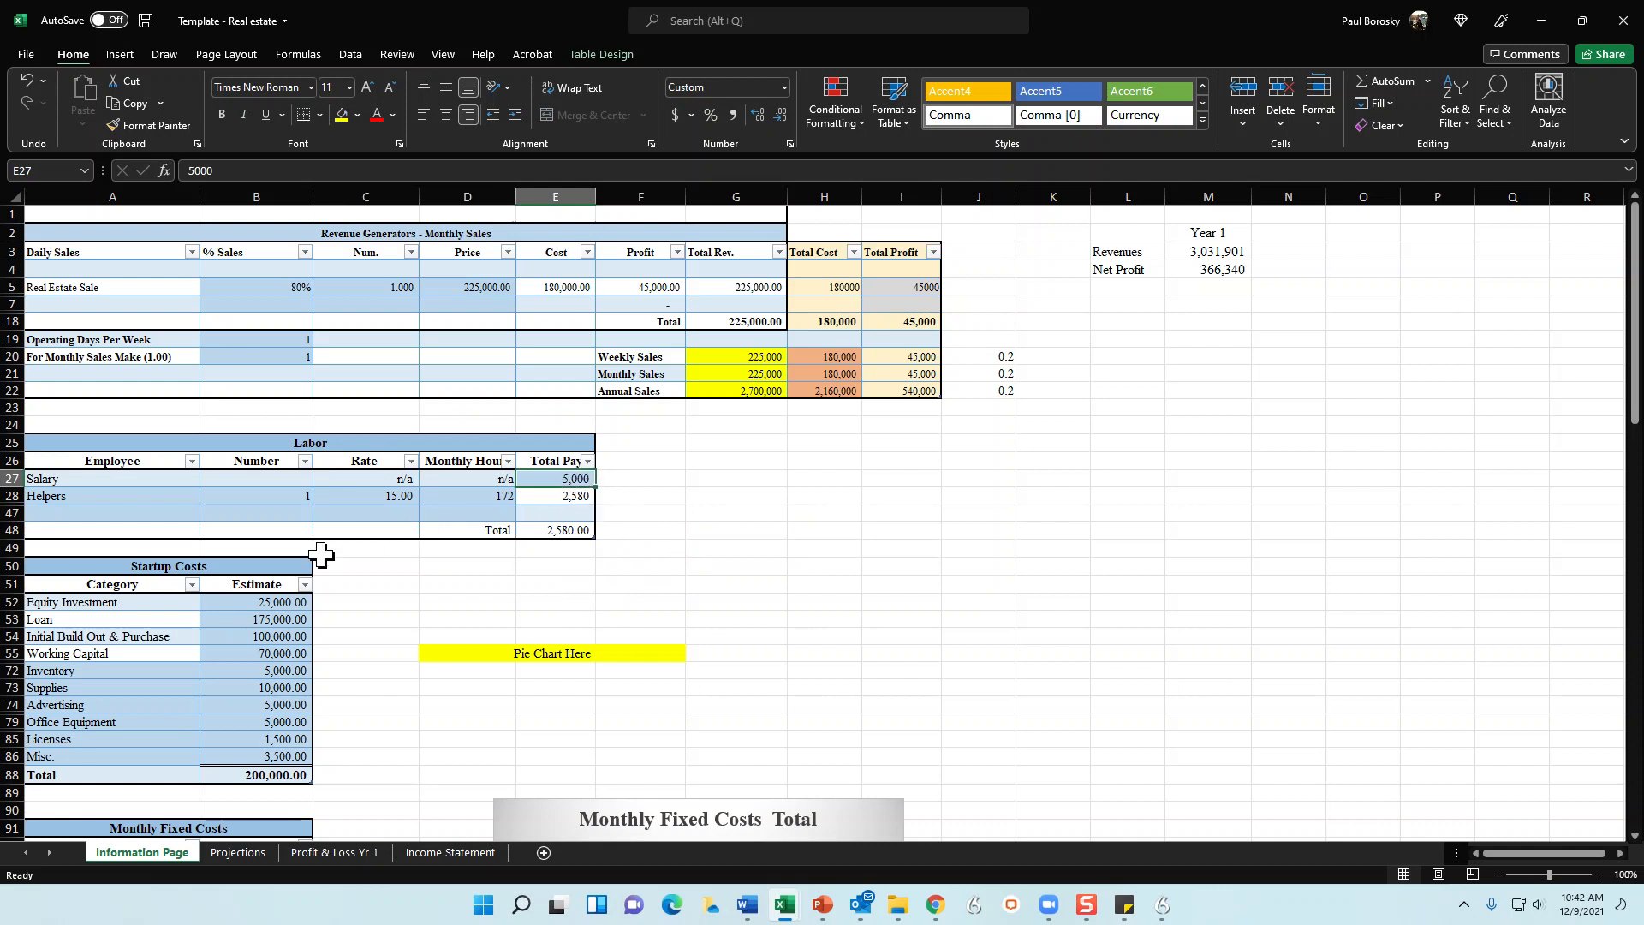
click(276, 498)
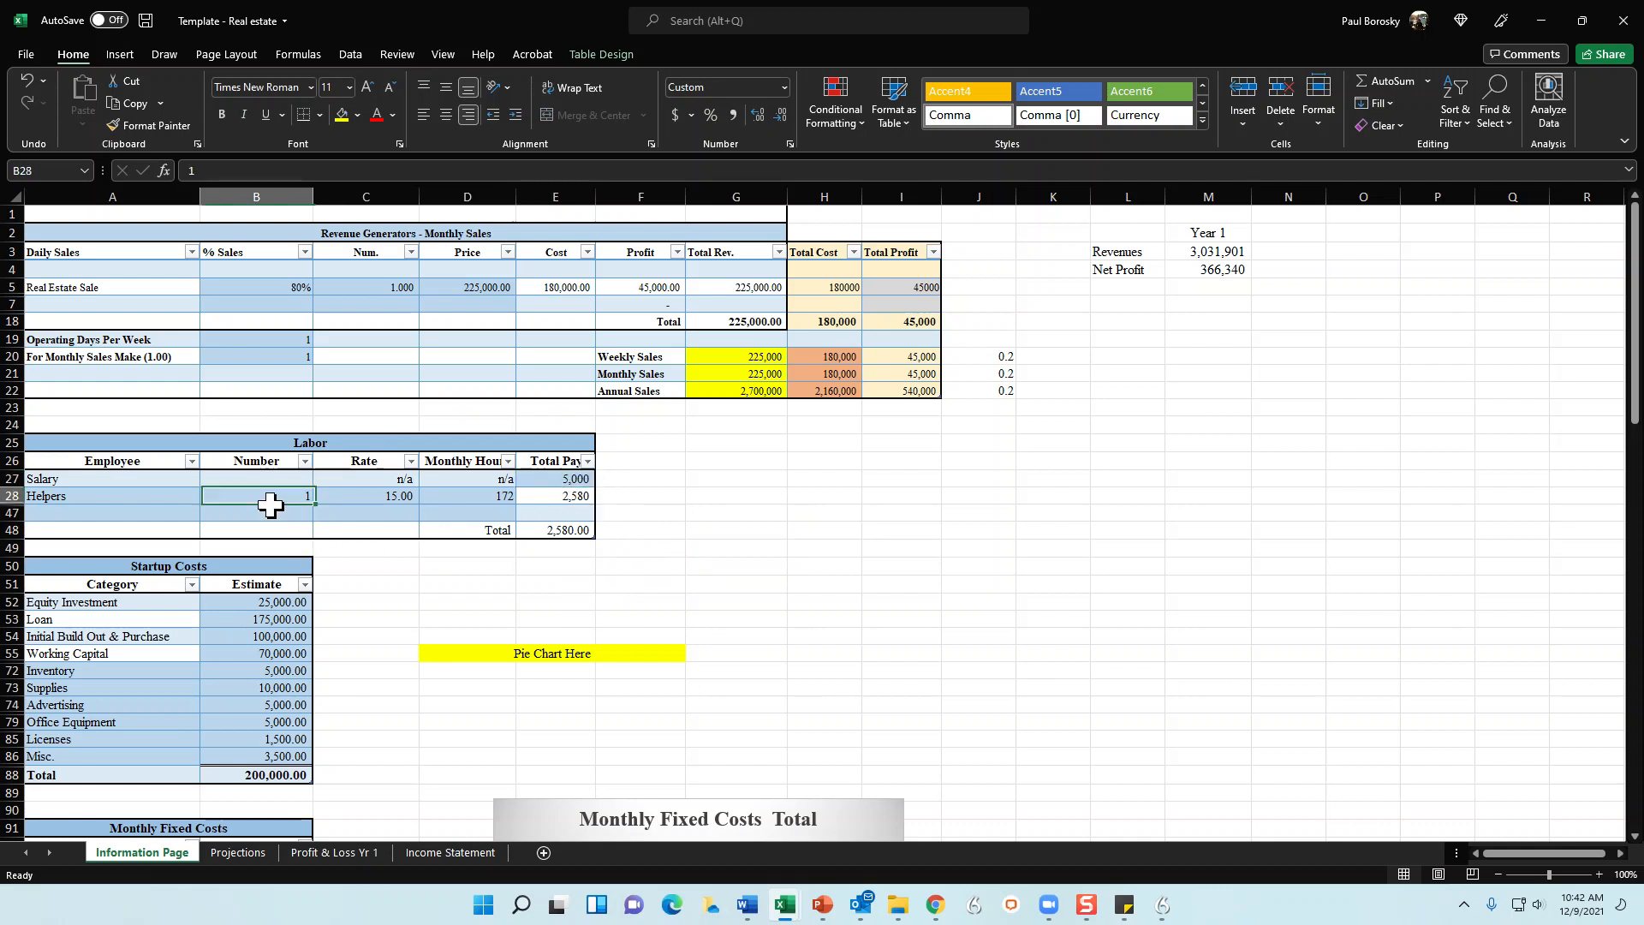
click(409, 513)
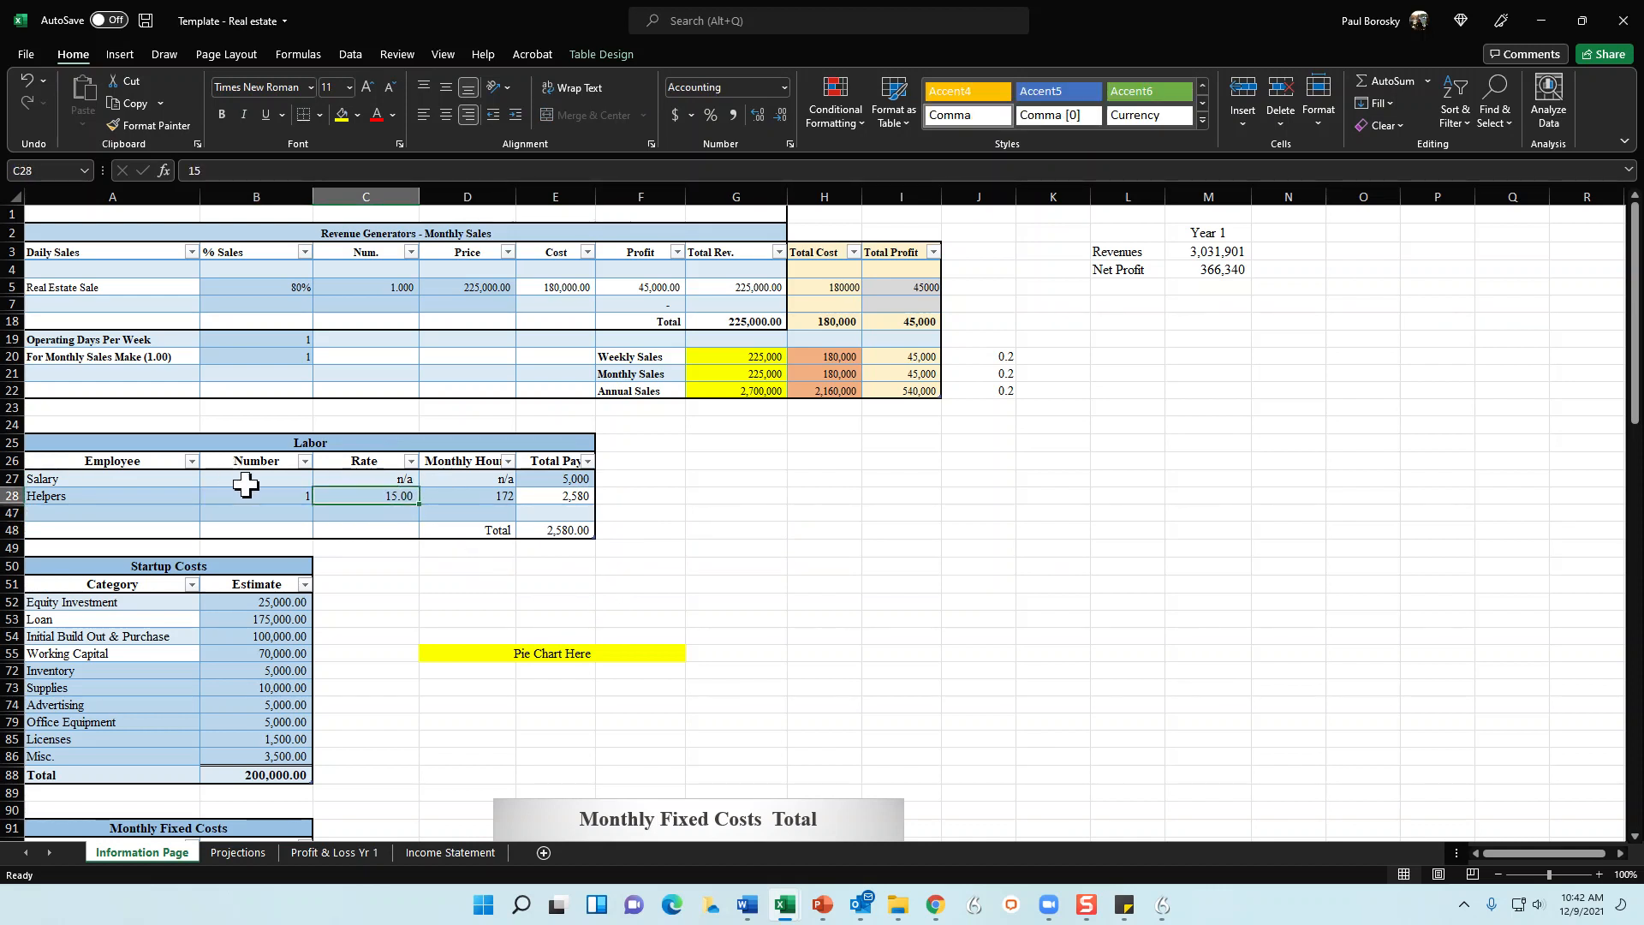
click(287, 482)
click(284, 493)
text(0)
key(Return)
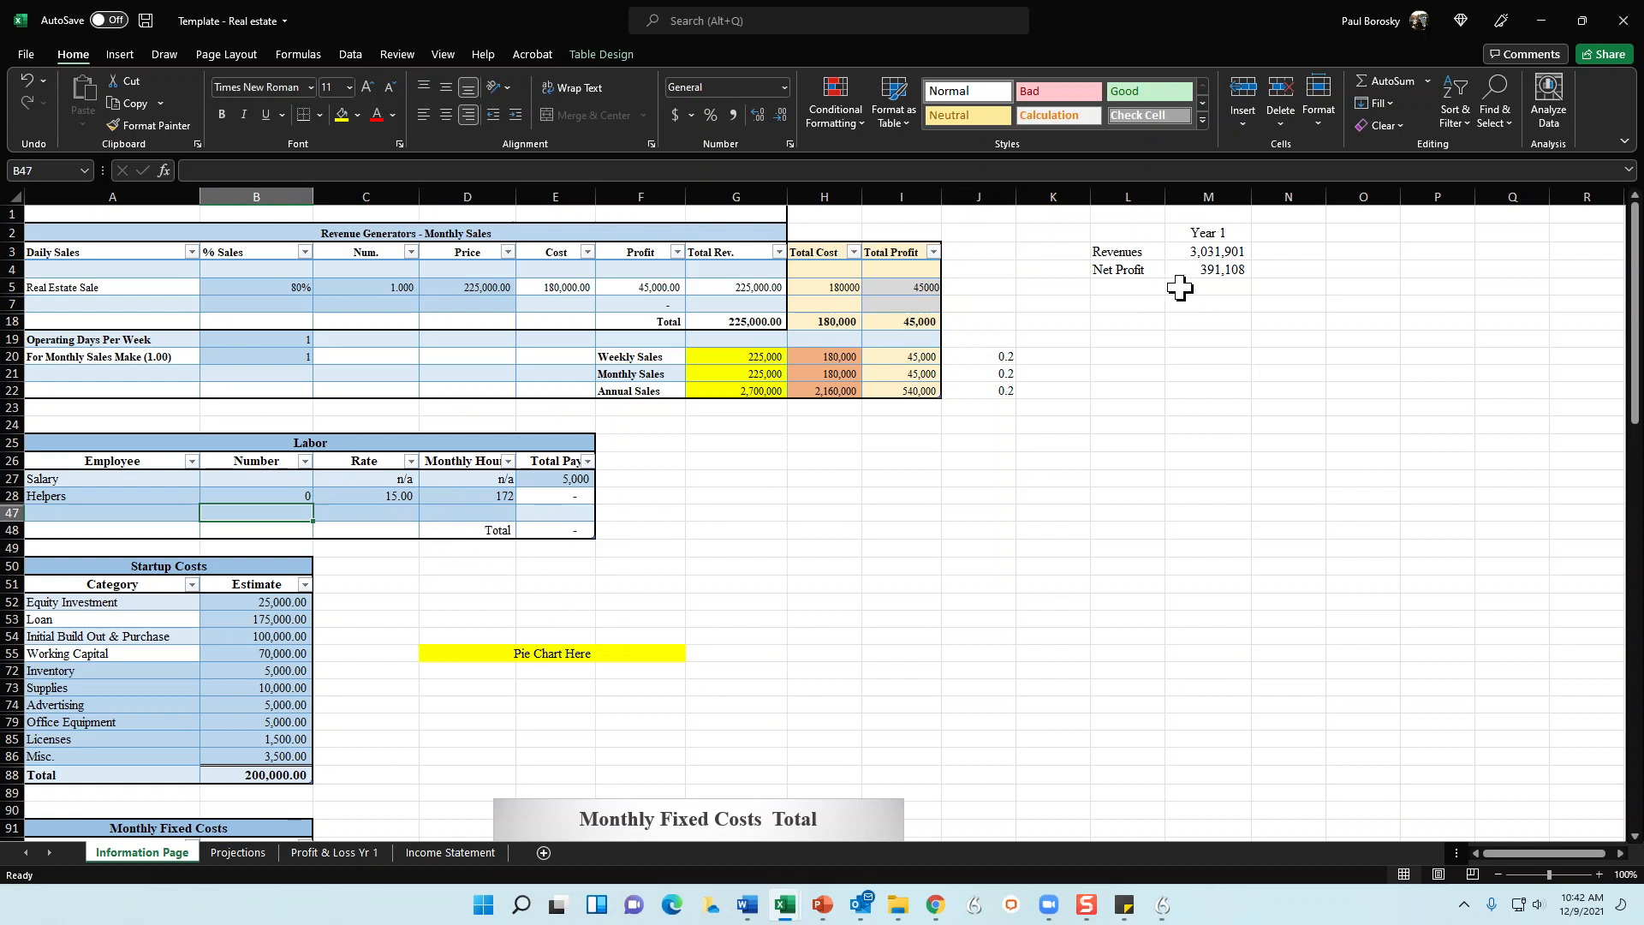
Change the number of helpers in the Labor table to 1 and after that to 2
click(275, 493)
text(1)
key(Return)
key(Up)
text(2)
key(Return)
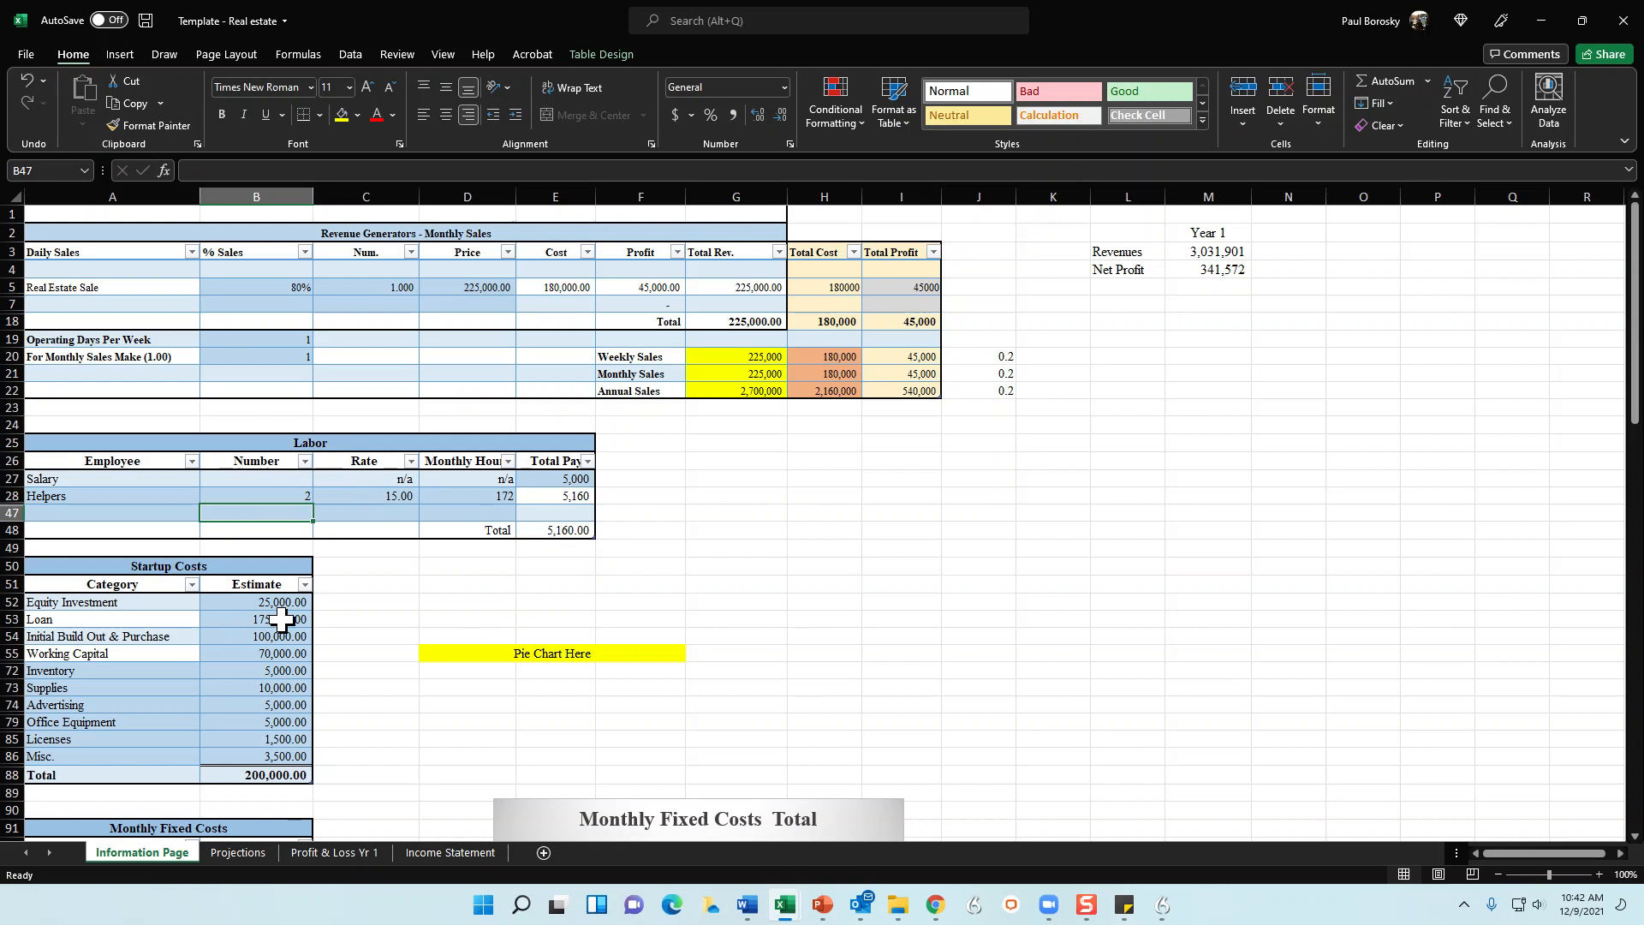
Return the number of helpers in the Labor table to 1
click(291, 502)
text(1)
key(Return)
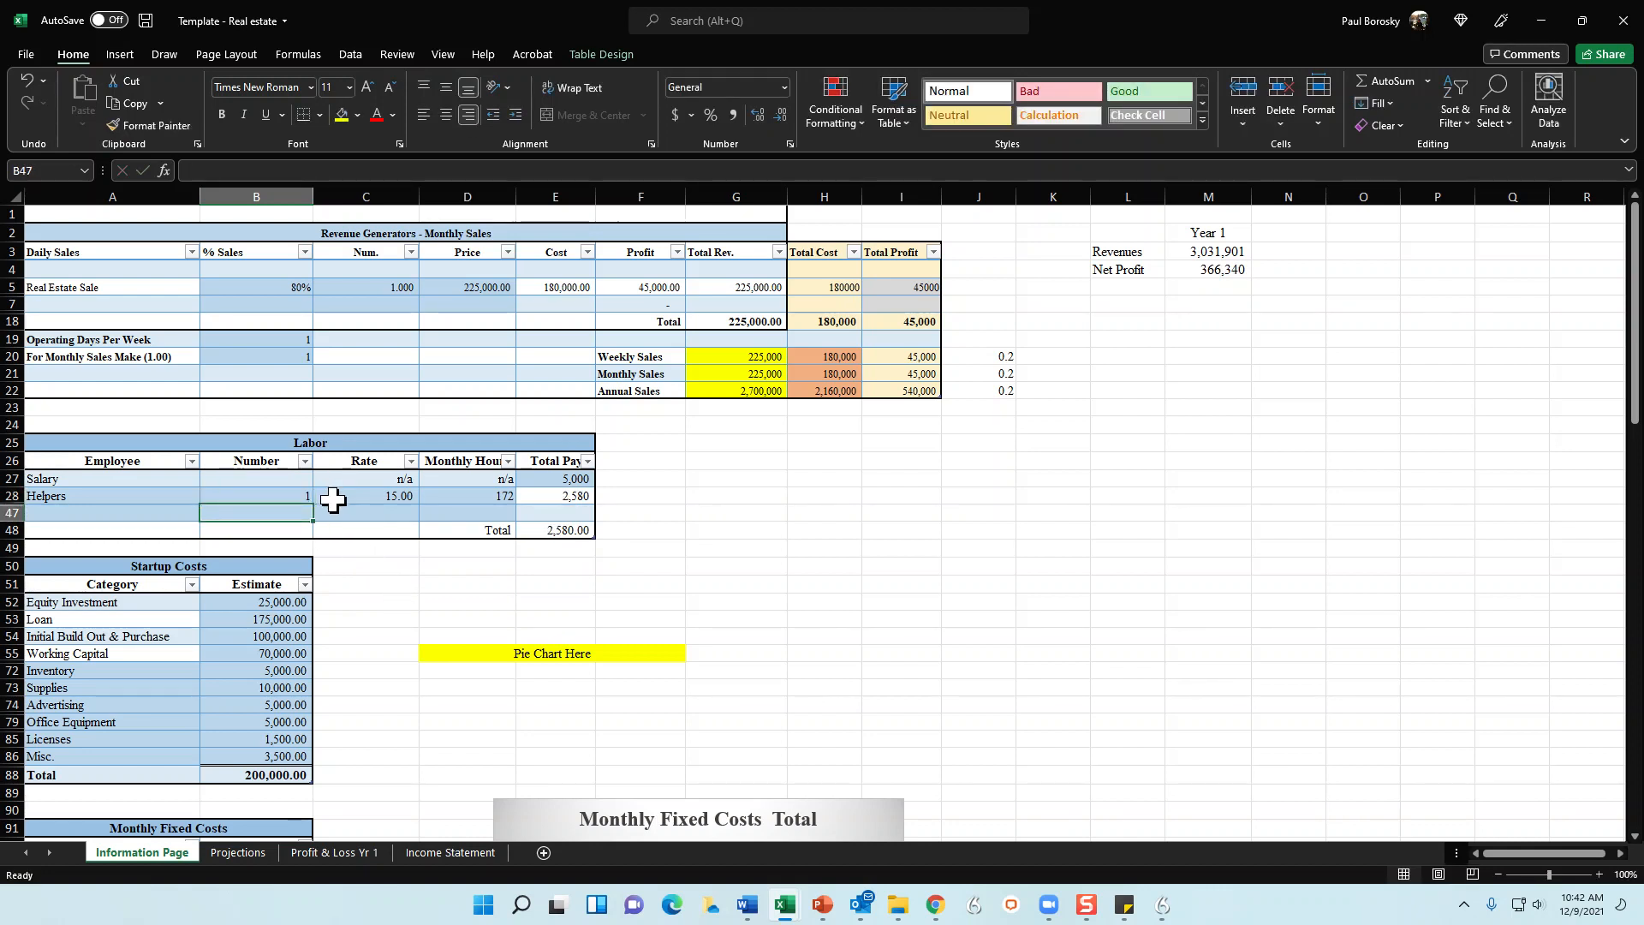
Apply an outside border around the Equity Investment and Loan rows of the Startup Costs table
click(465, 670)
scroll(324, 613, down, 2)
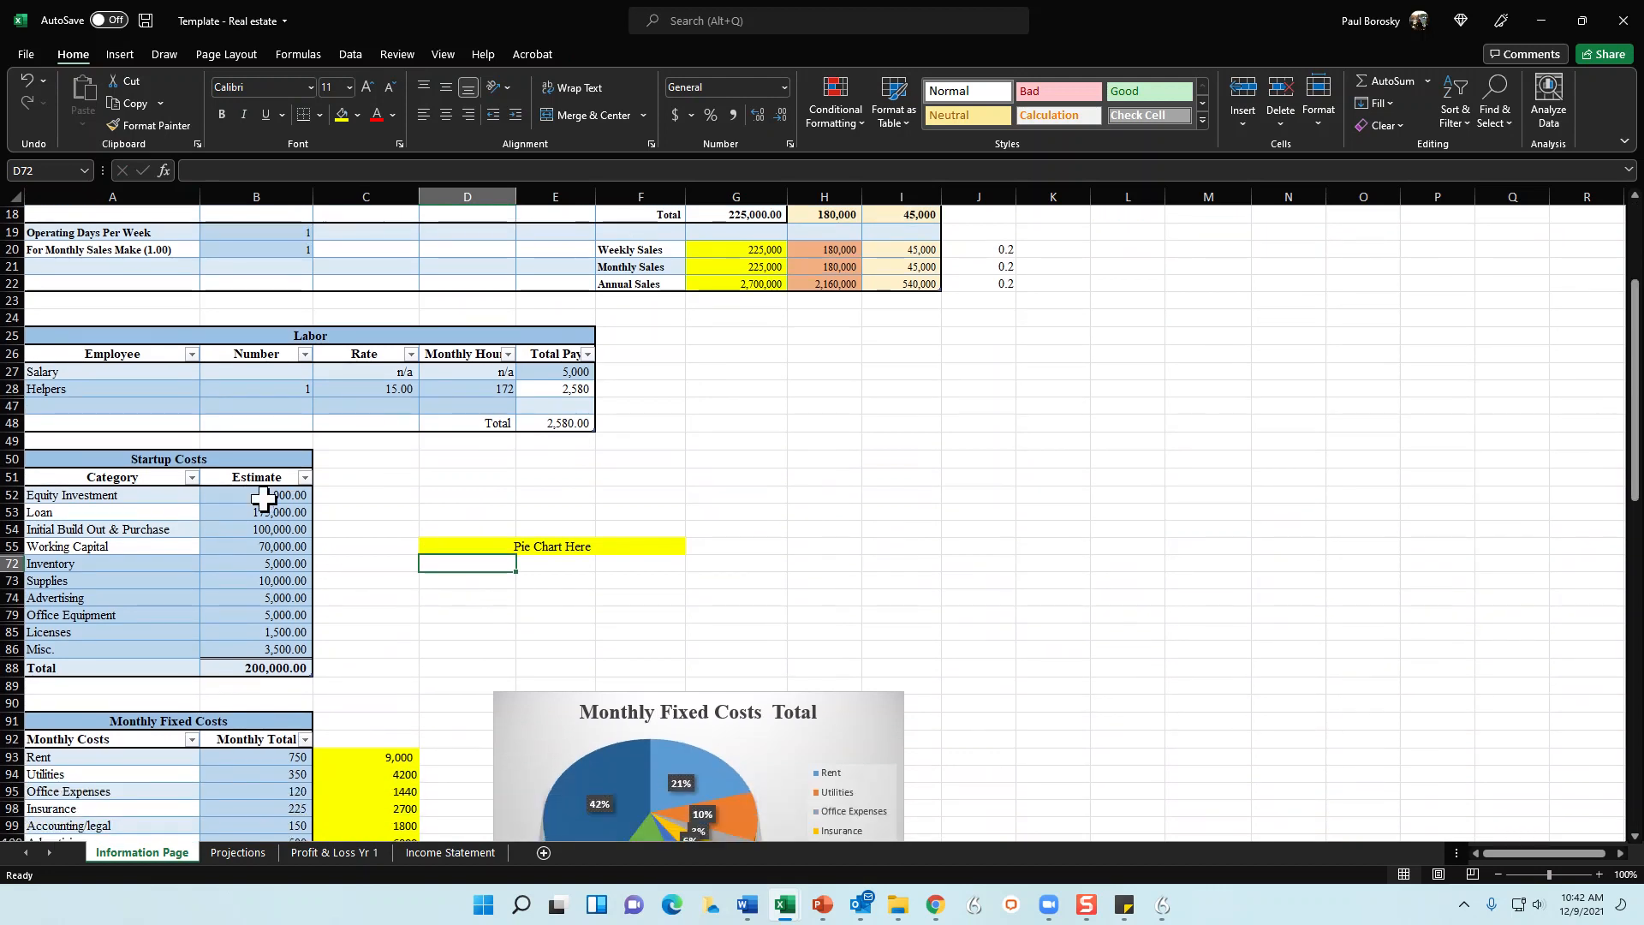
click(231, 495)
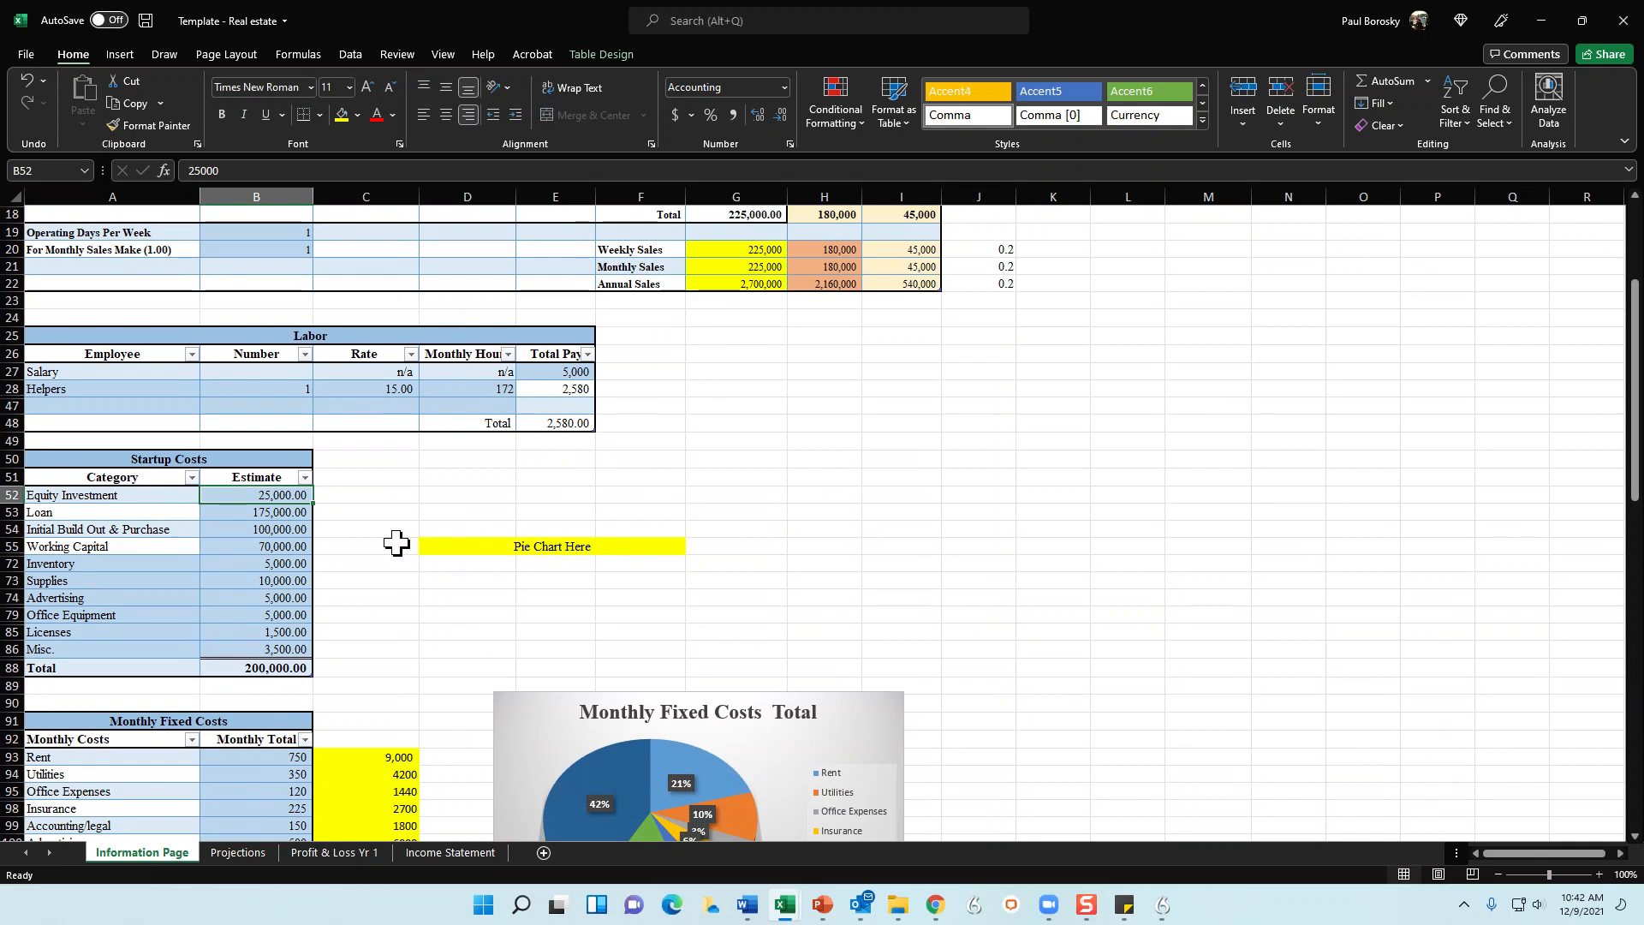
click(233, 459)
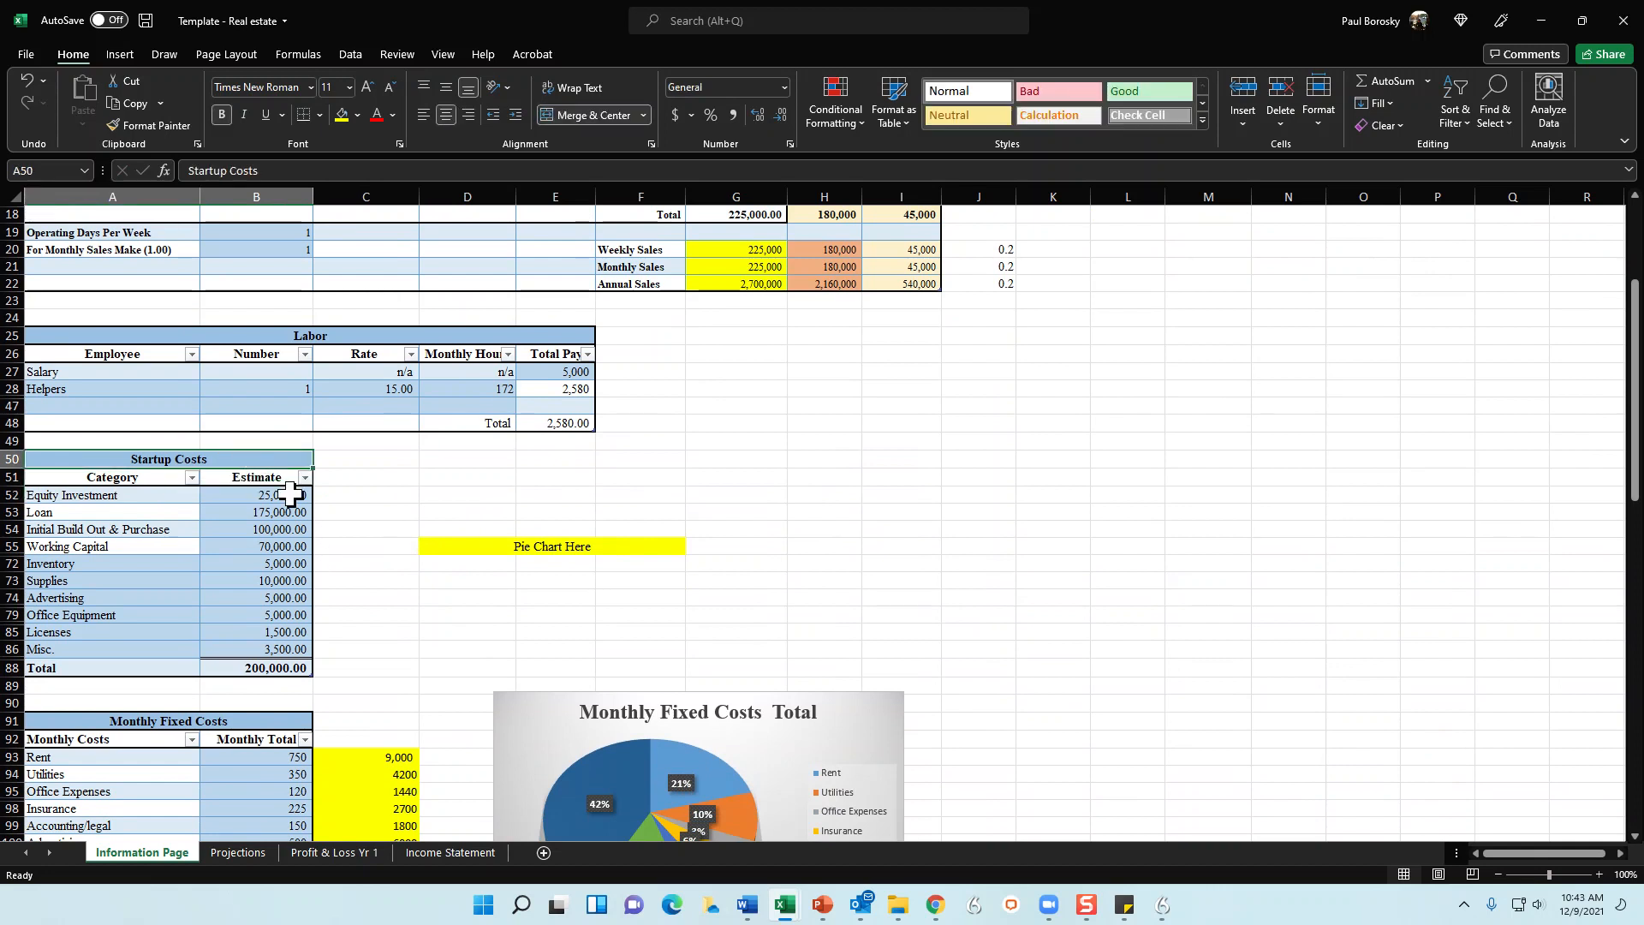
click(176, 512)
drag(96, 490, 266, 510)
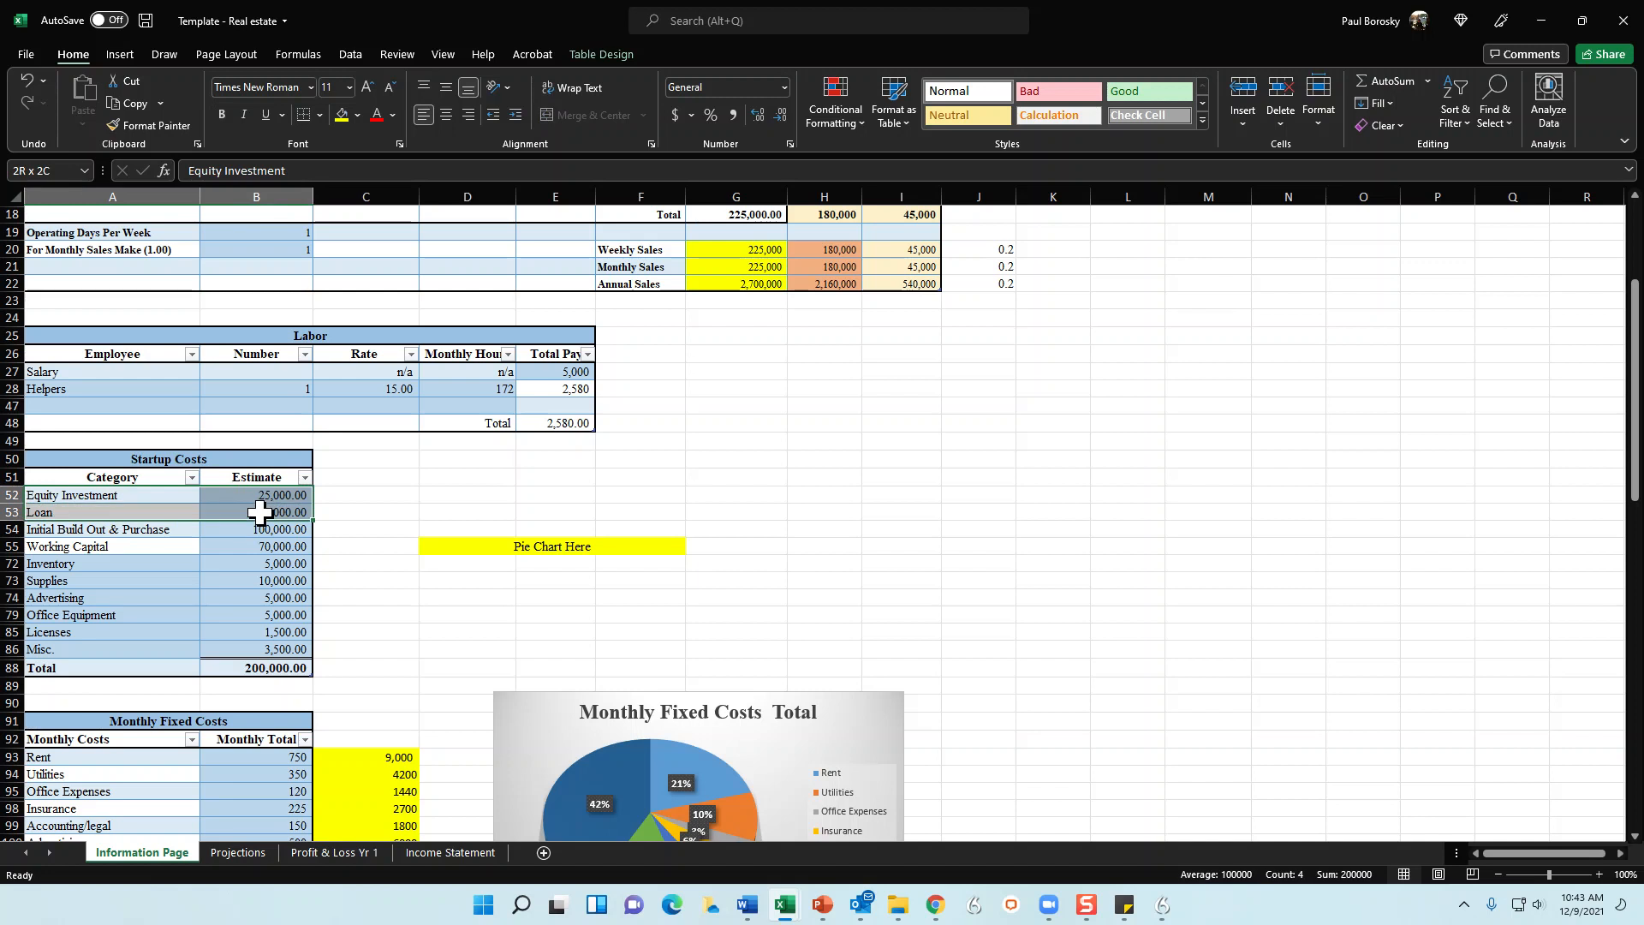
click(321, 114)
click(350, 329)
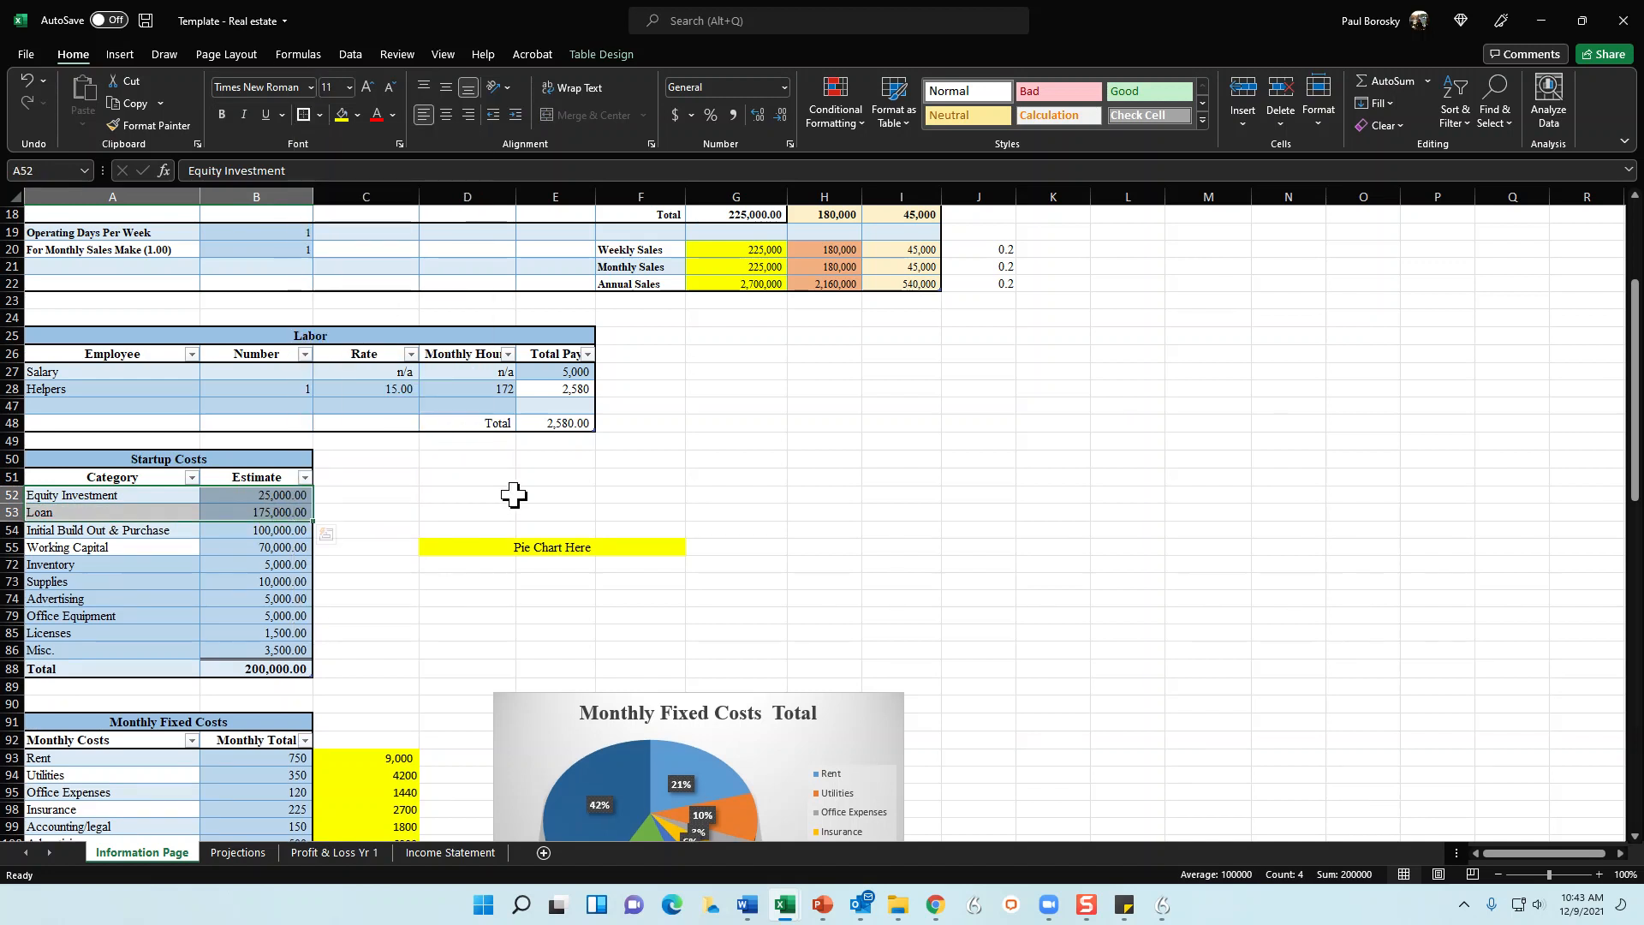
click(495, 484)
Compare the equity investment and loan entries with the Startup Costs total formula, and review the individual cost categories
click(231, 496)
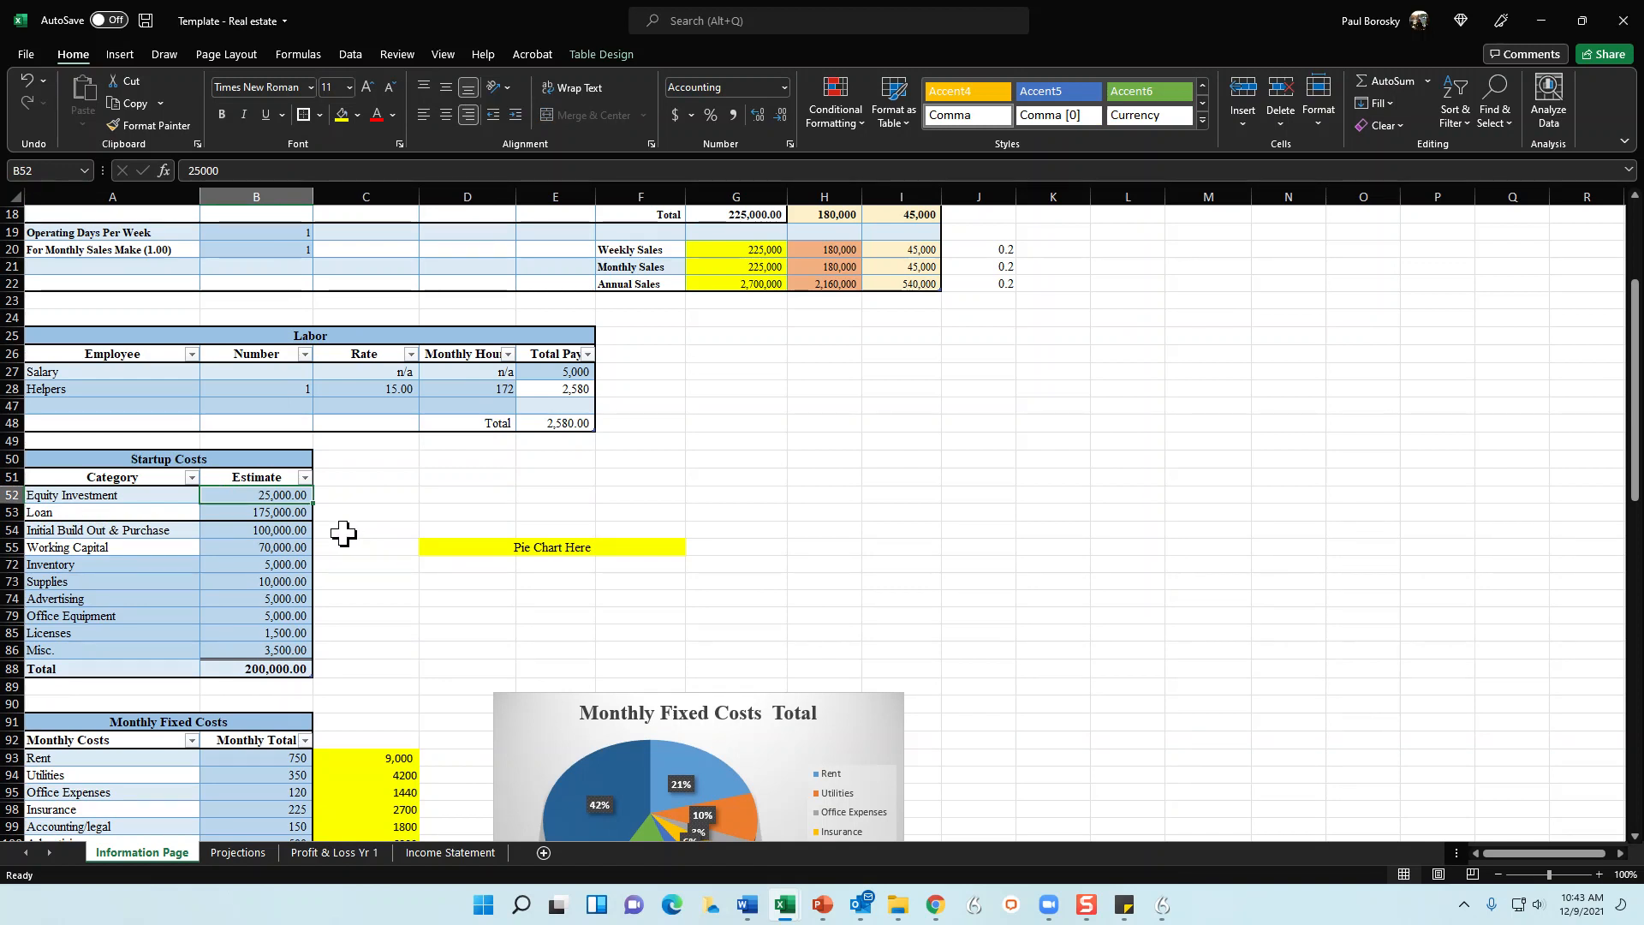
key(Down)
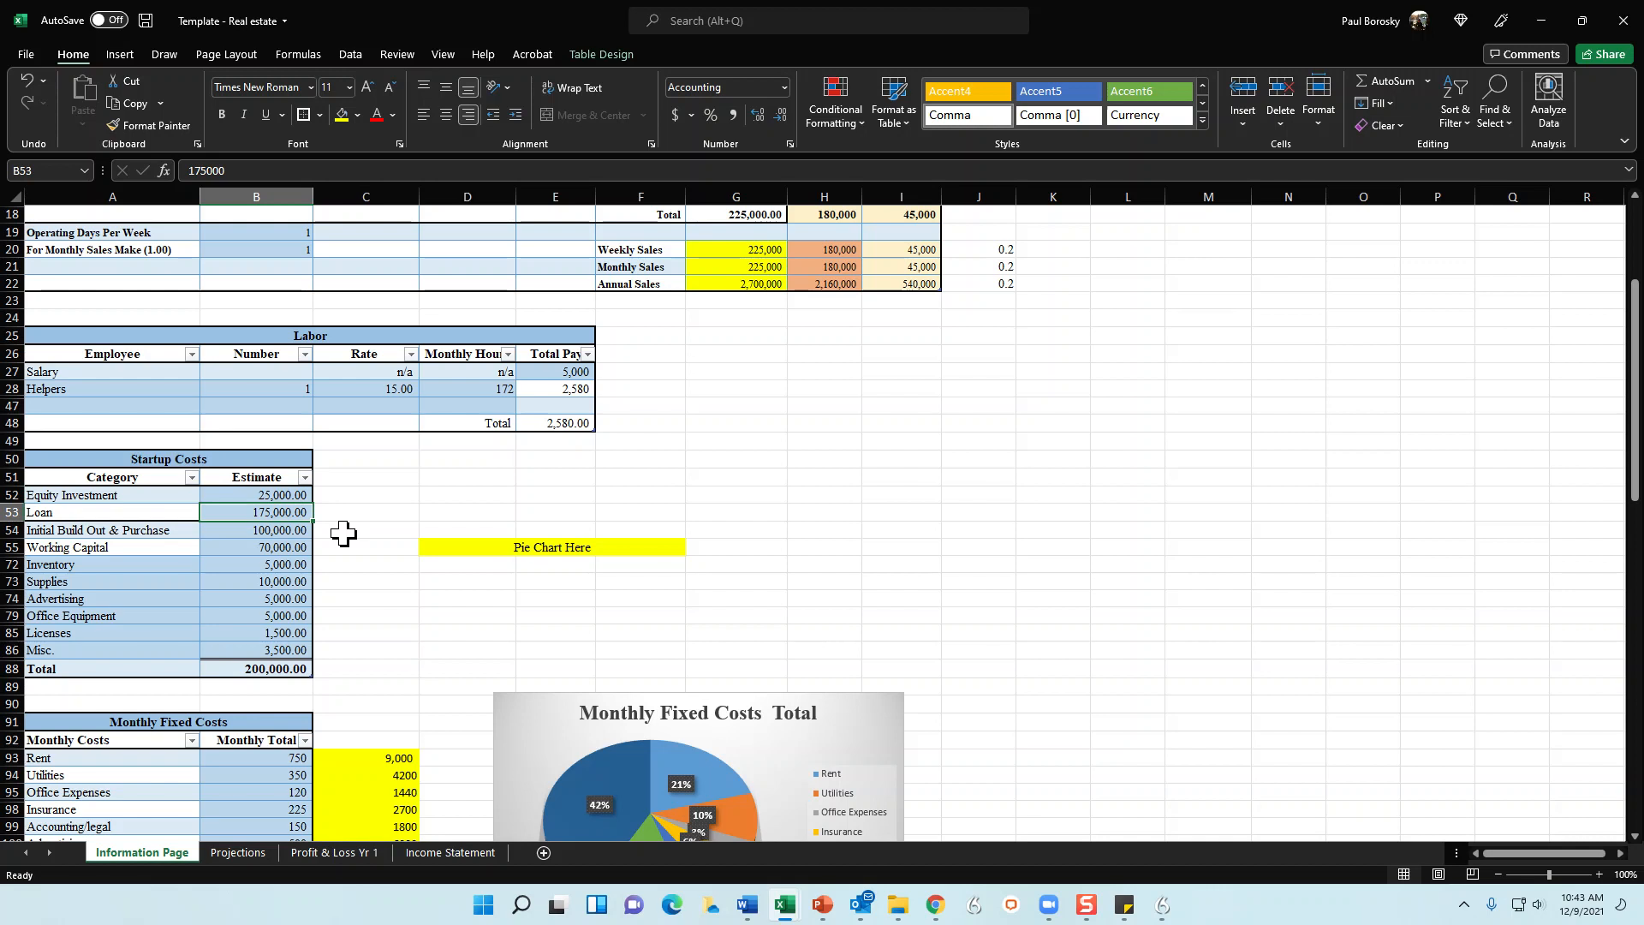
drag(270, 495, 261, 528)
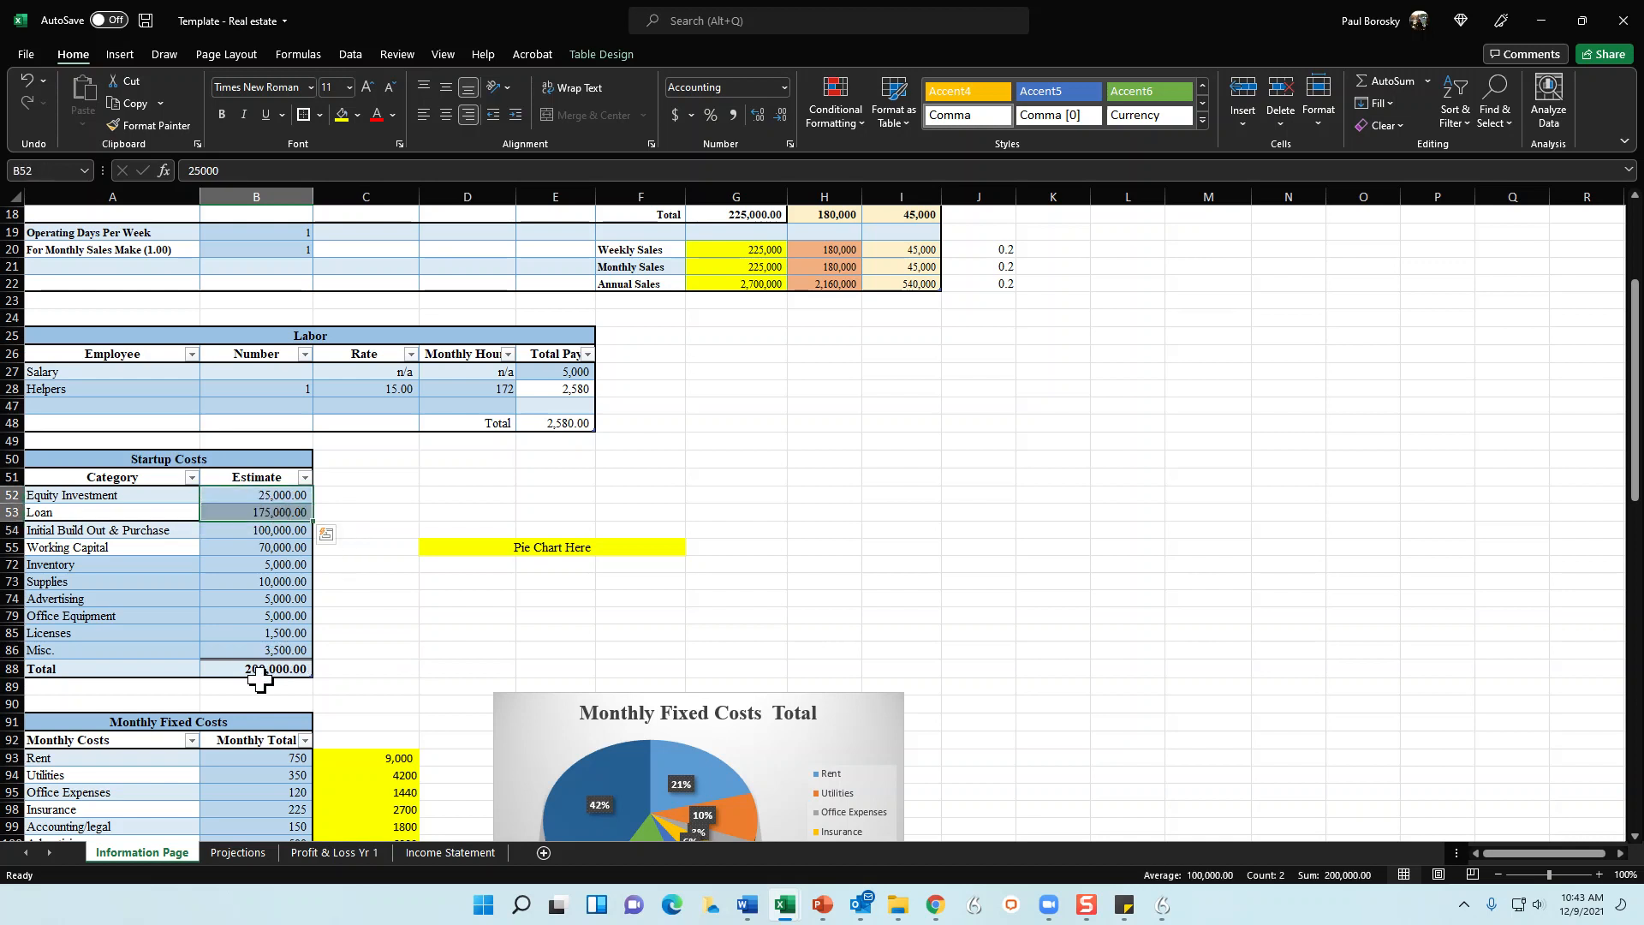
click(262, 669)
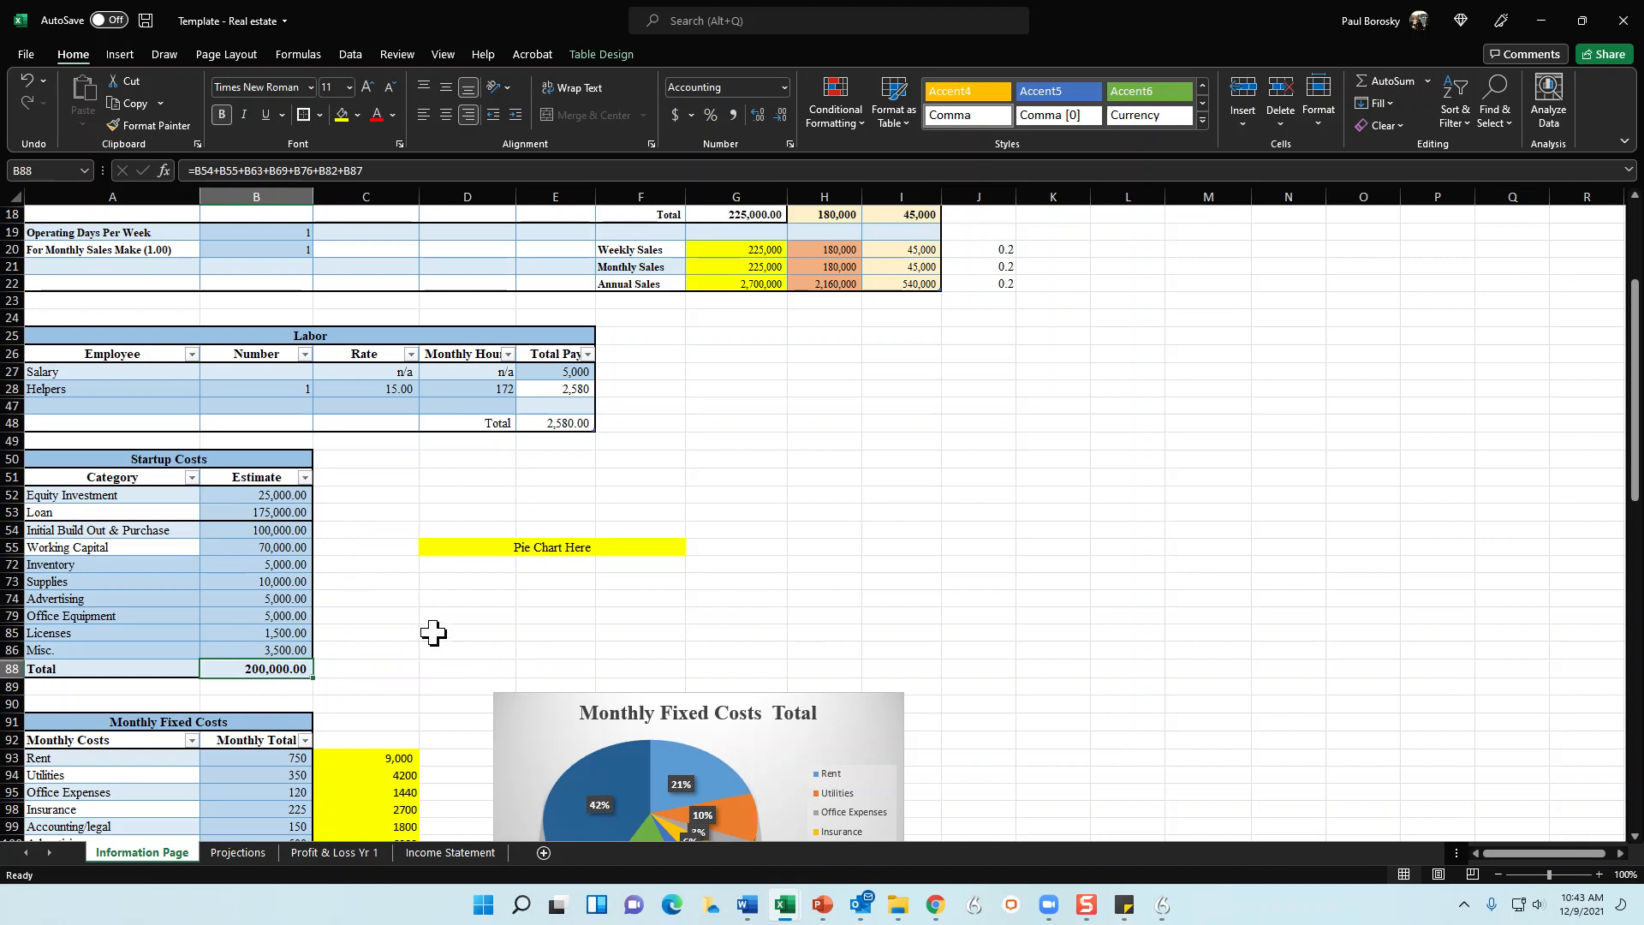
click(433, 632)
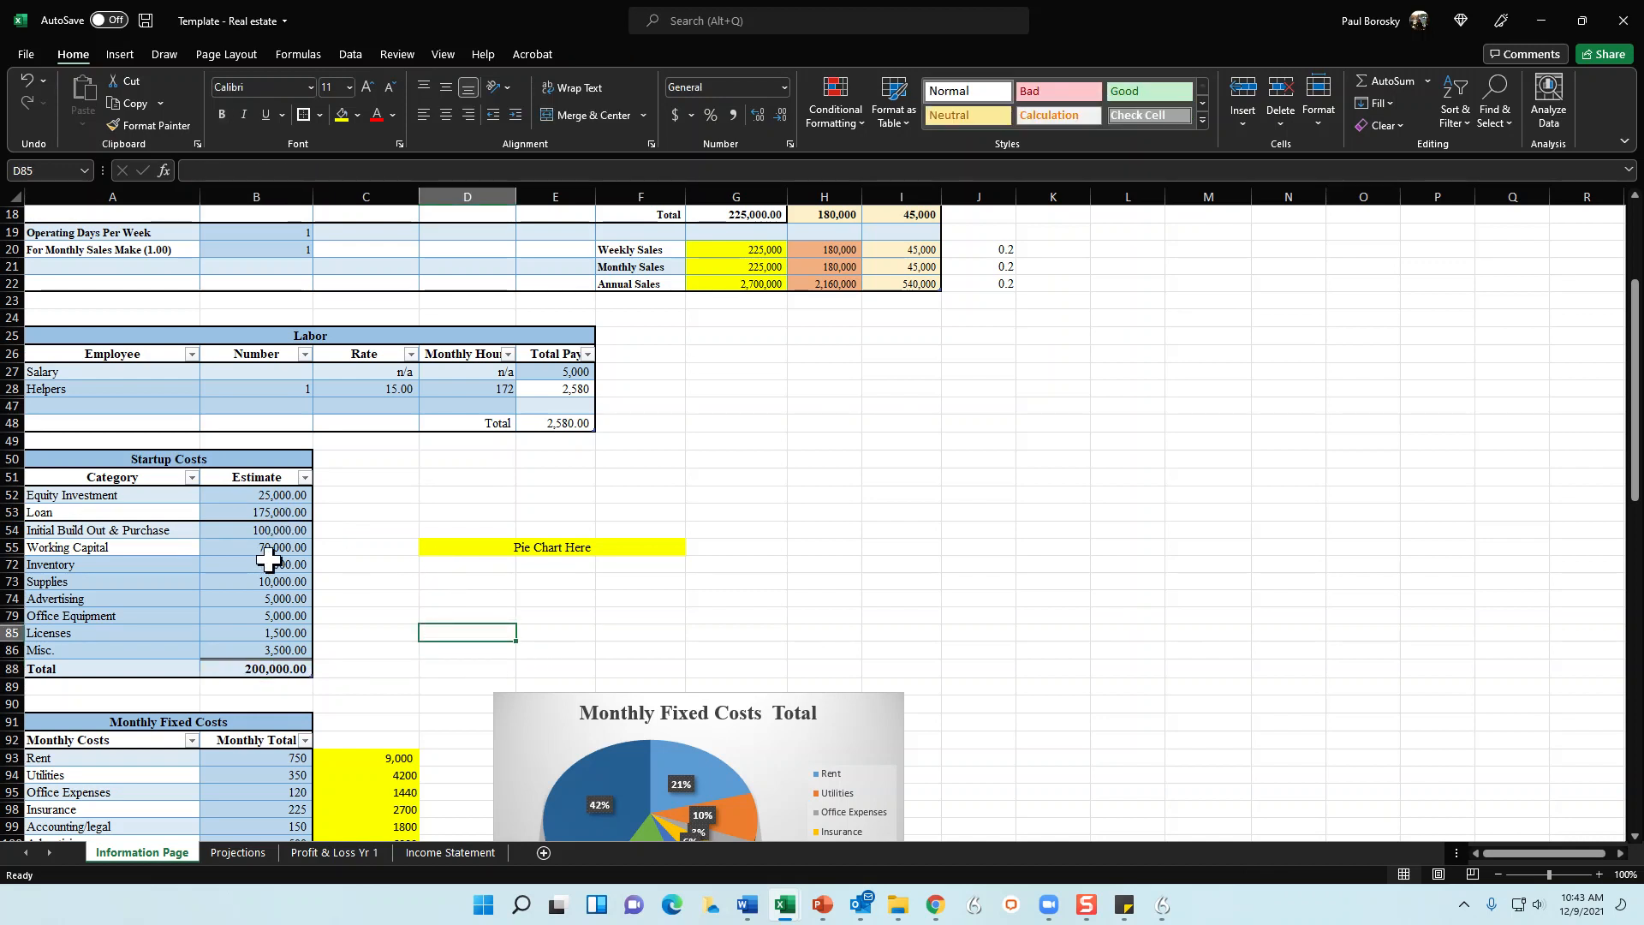
click(248, 530)
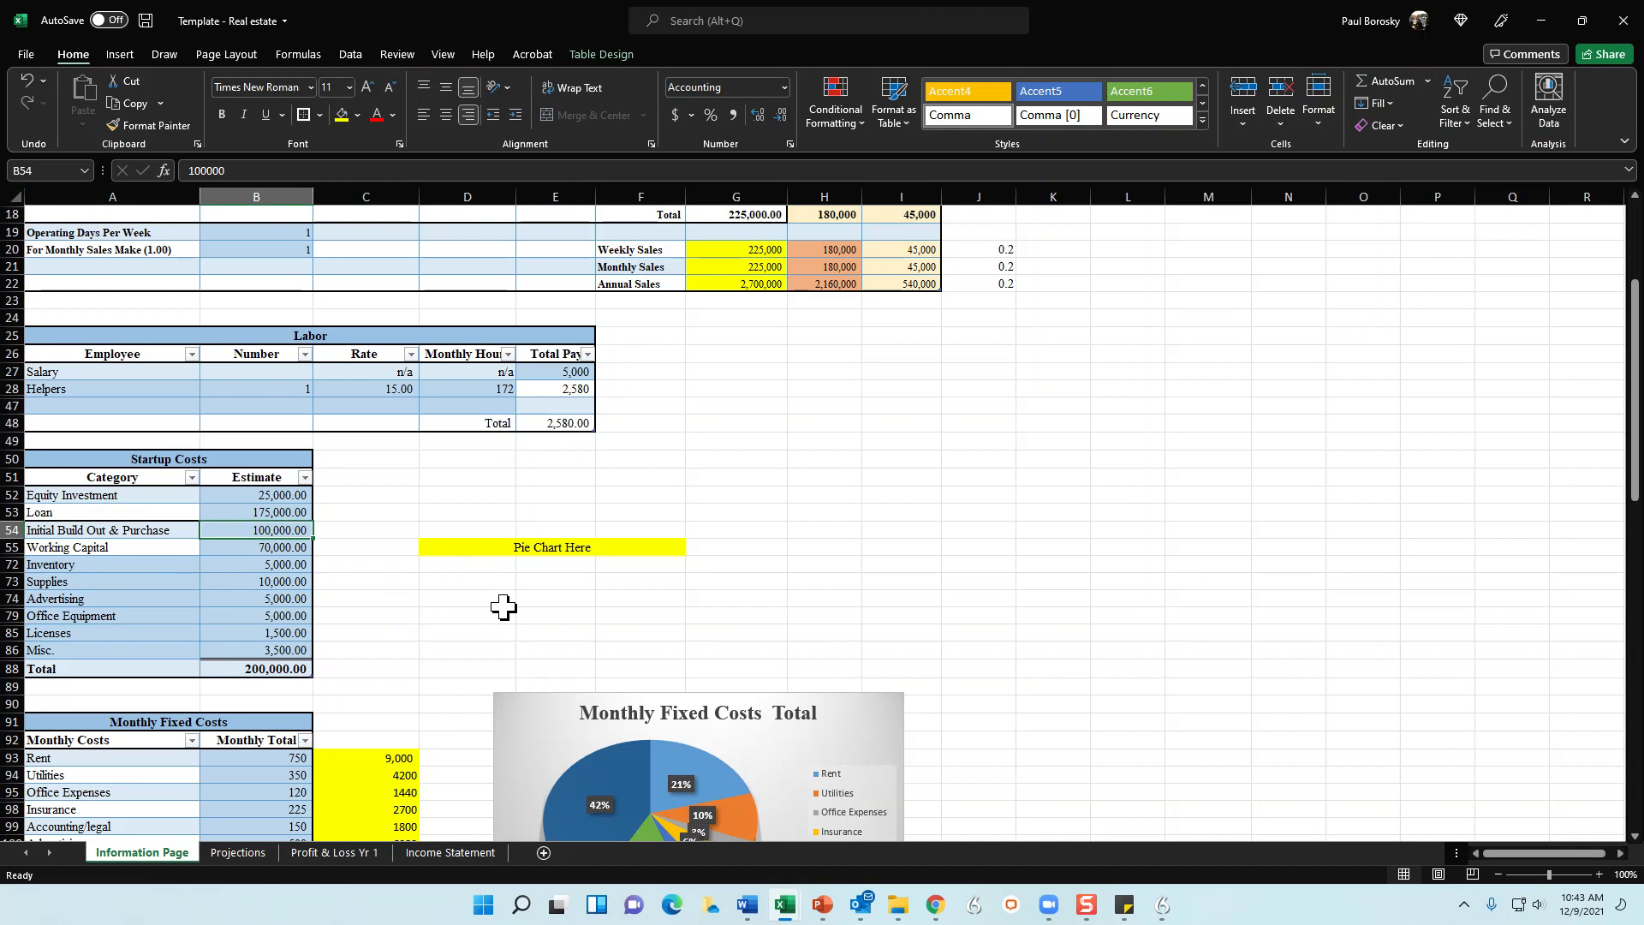
key(Down)
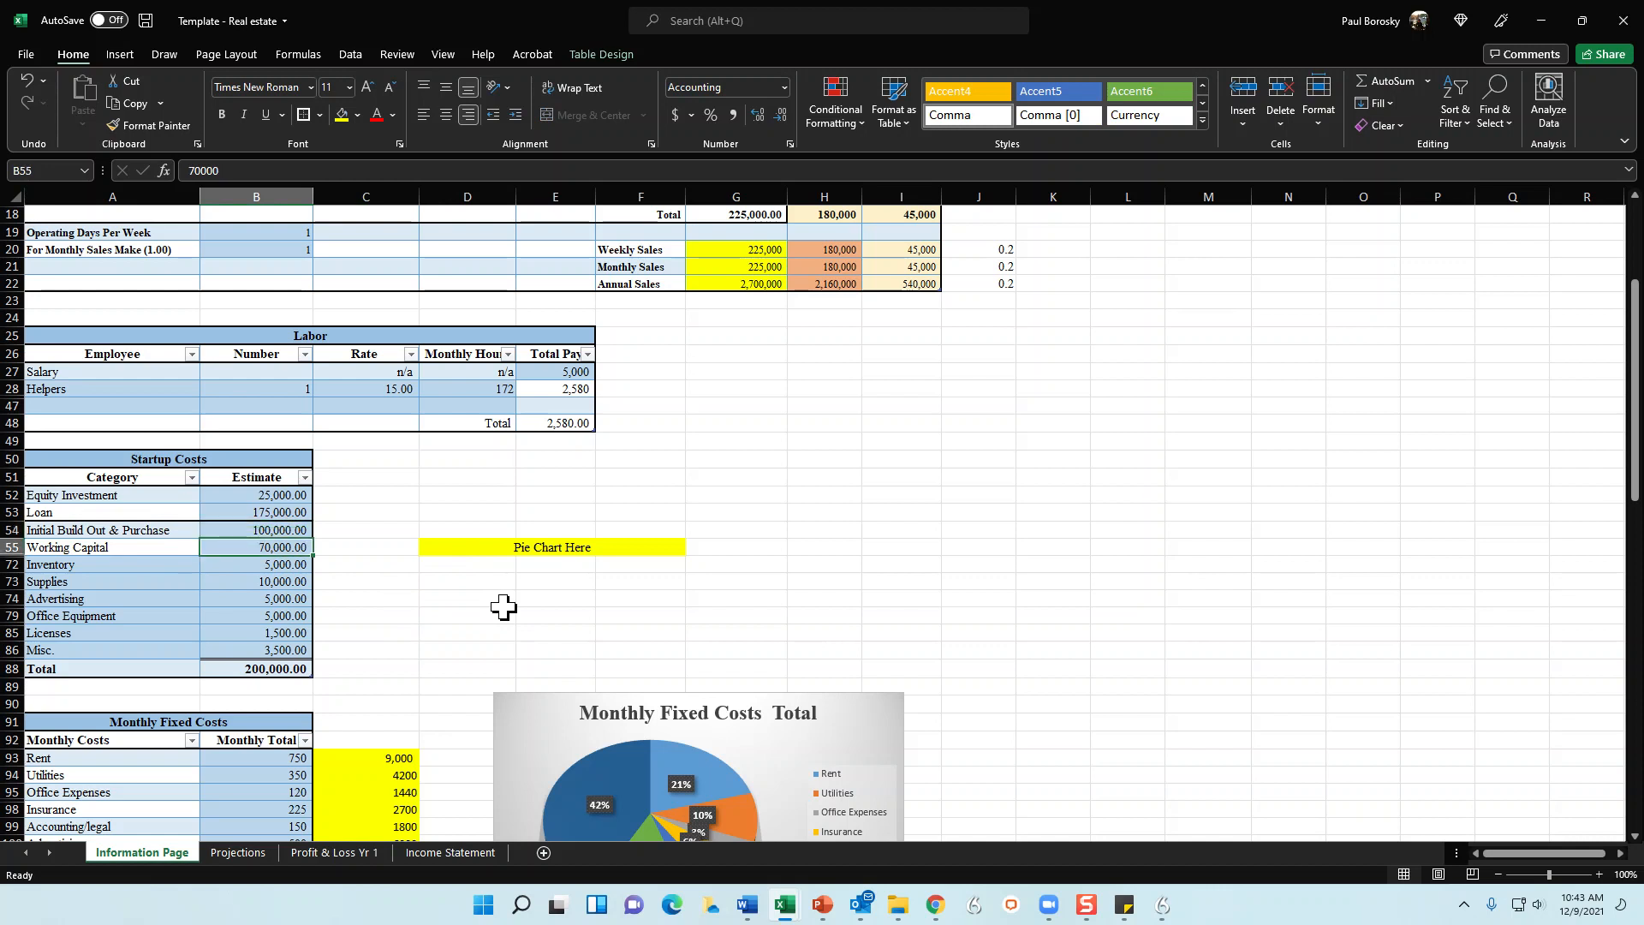
key(Down)
key(Down)
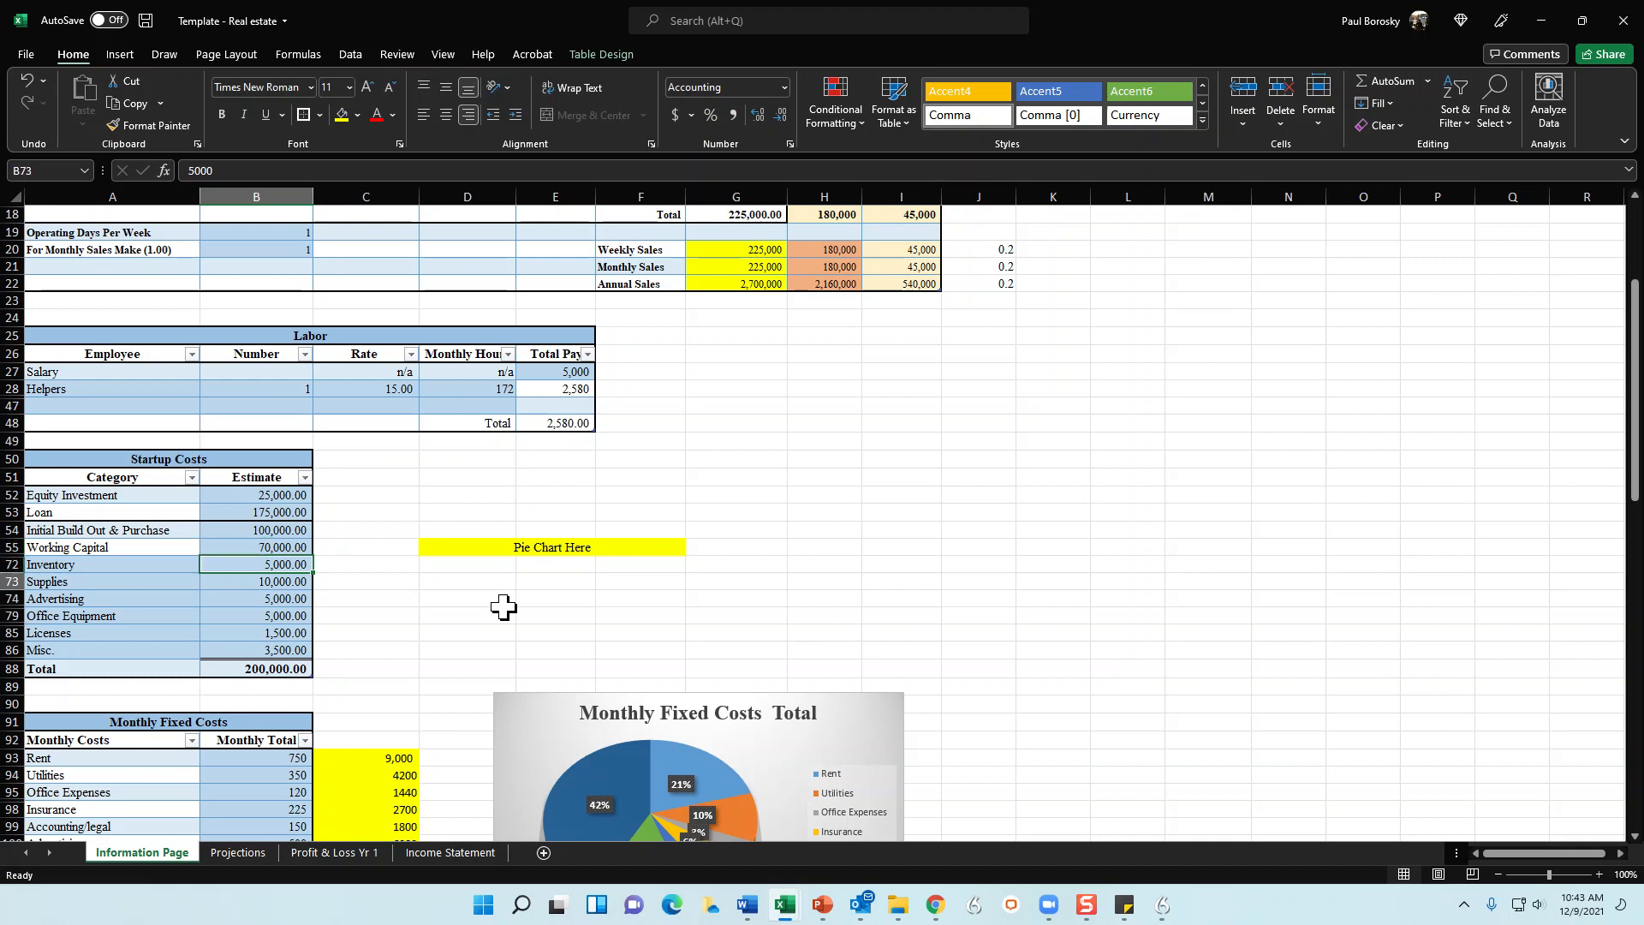
key(Down)
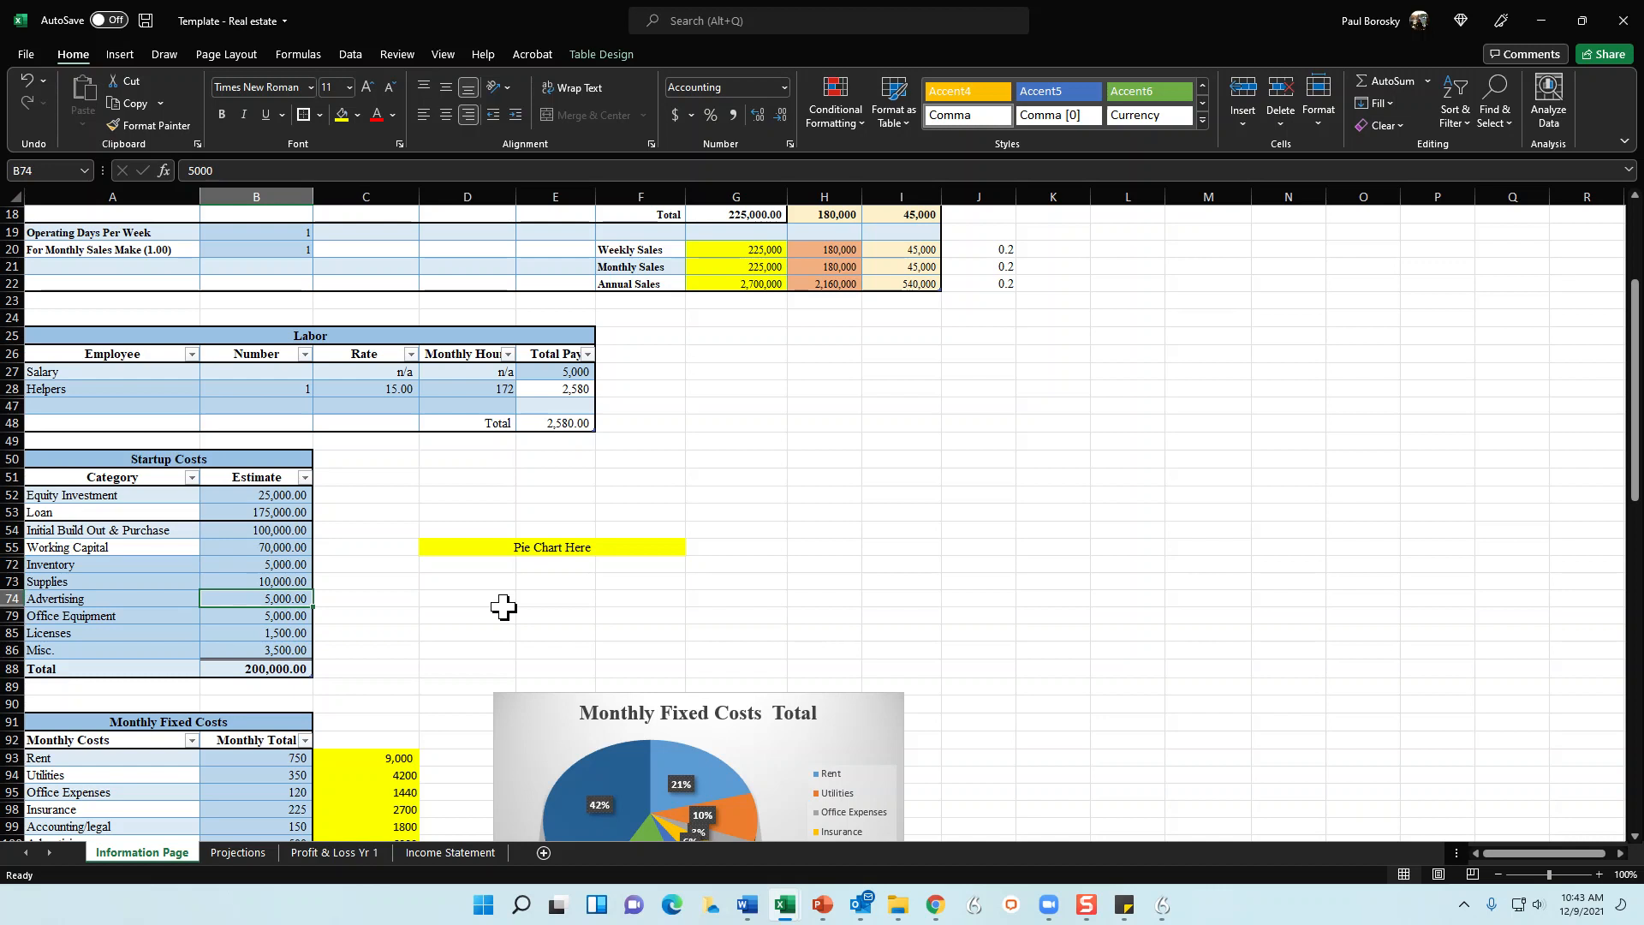
click(387, 634)
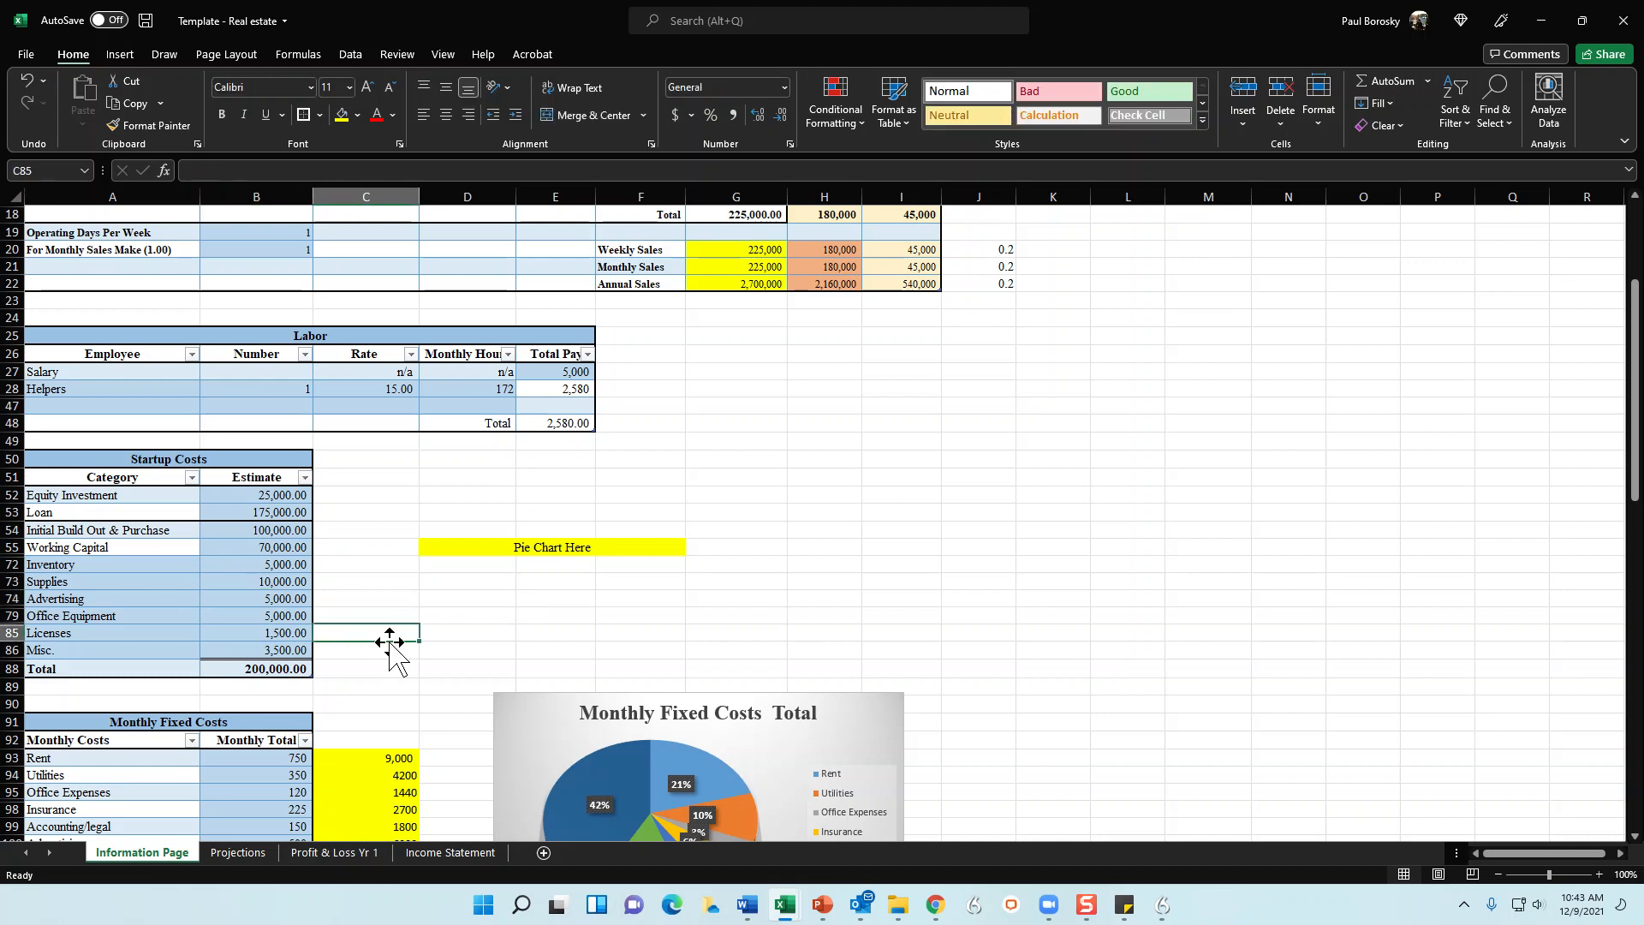
Set the Equity Investment estimate in the Startup Costs table to 50,000
click(268, 499)
text(500)
key(Return)
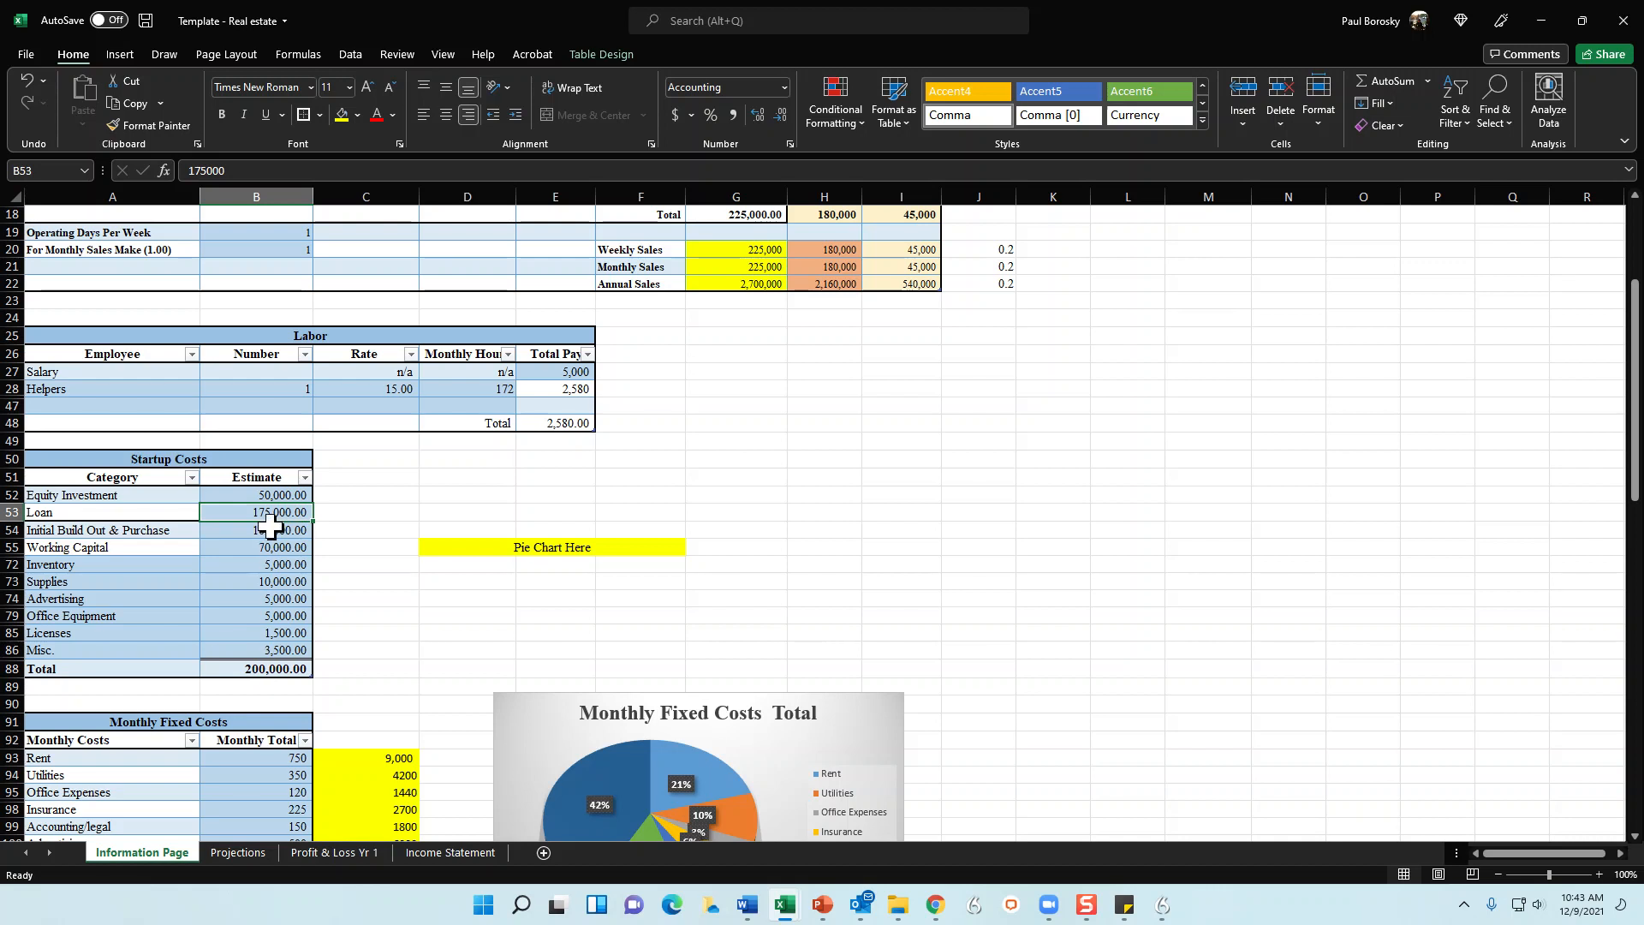
Review the startup cost estimates and set Working Capital to 105,000
drag(278, 530, 257, 650)
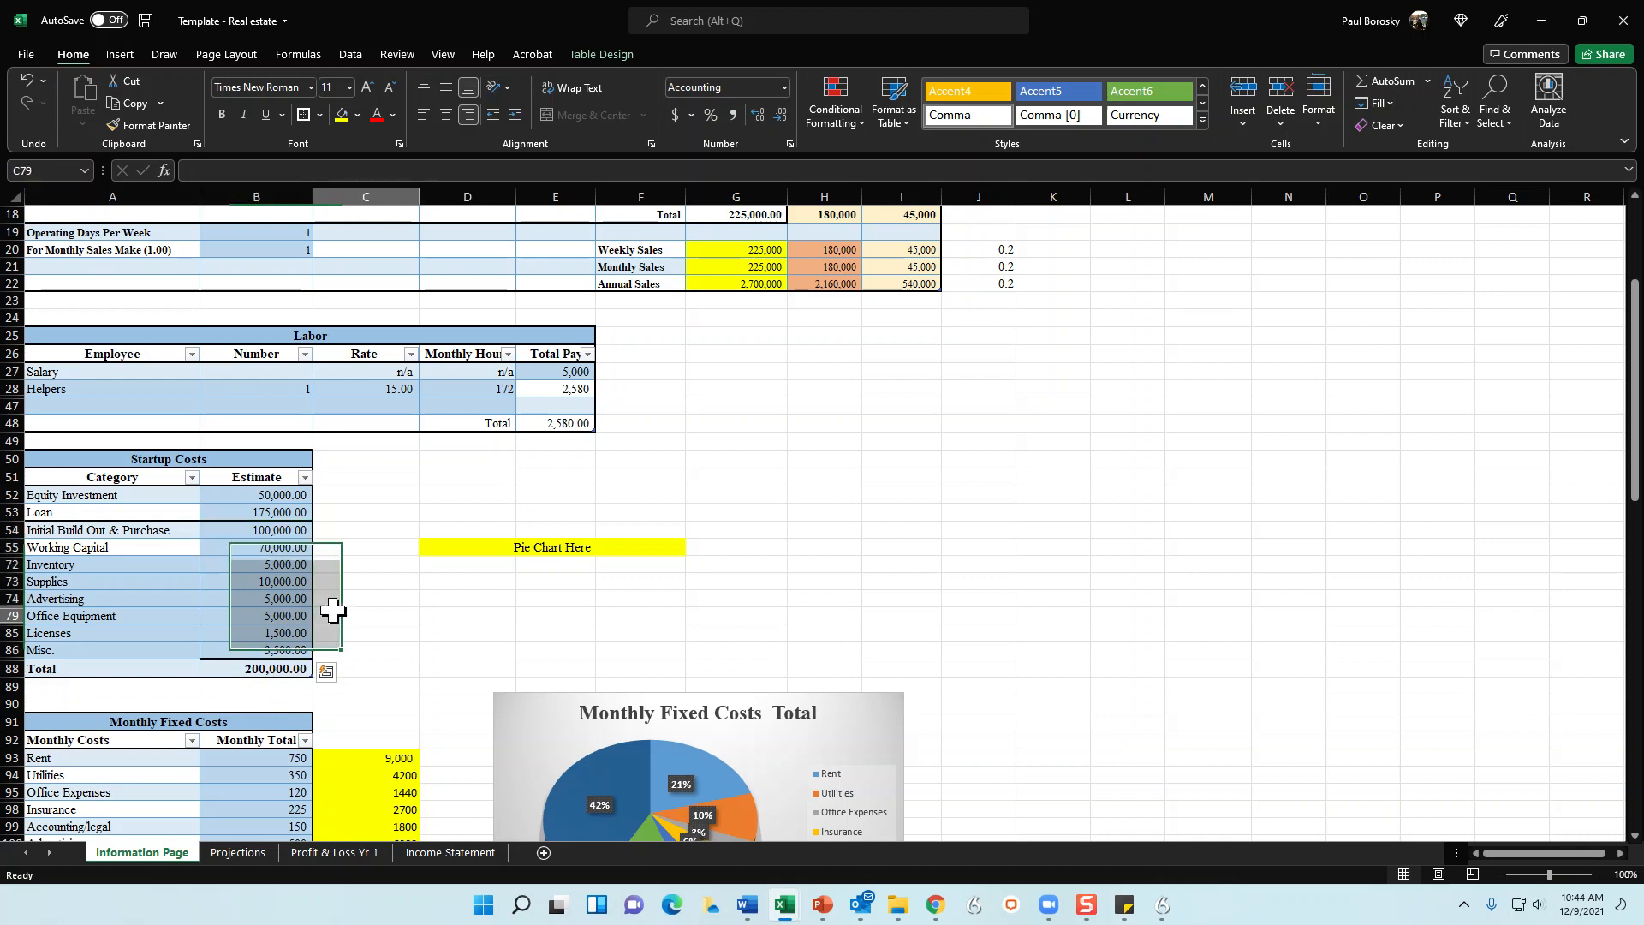
click(288, 547)
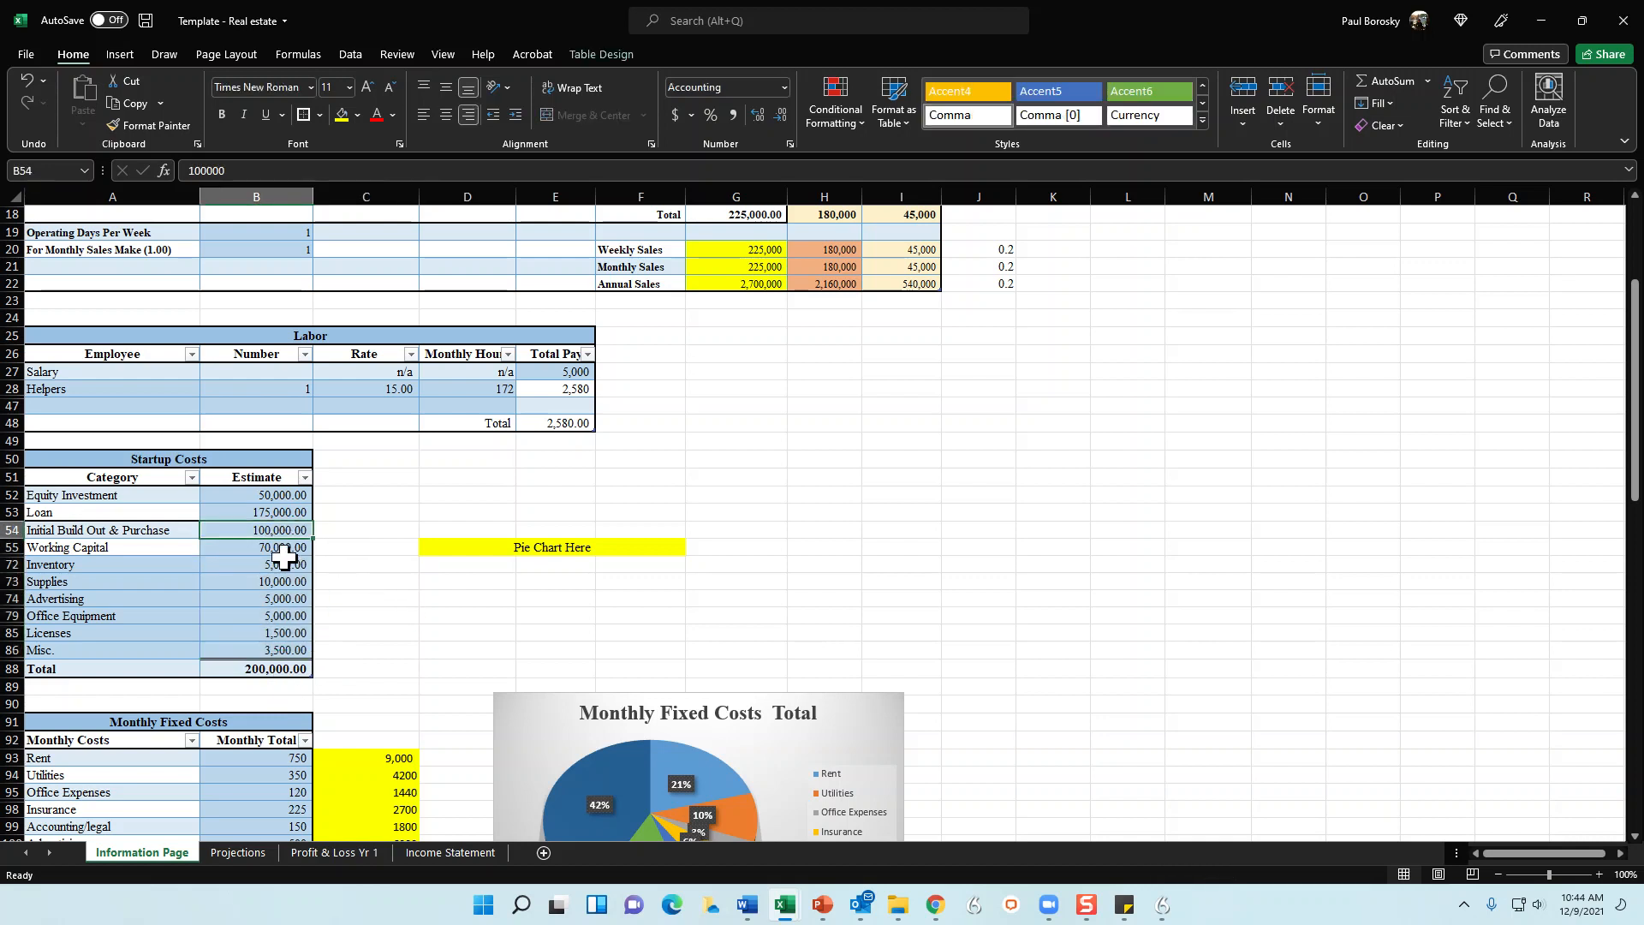
text(105)
text(000)
key(Return)
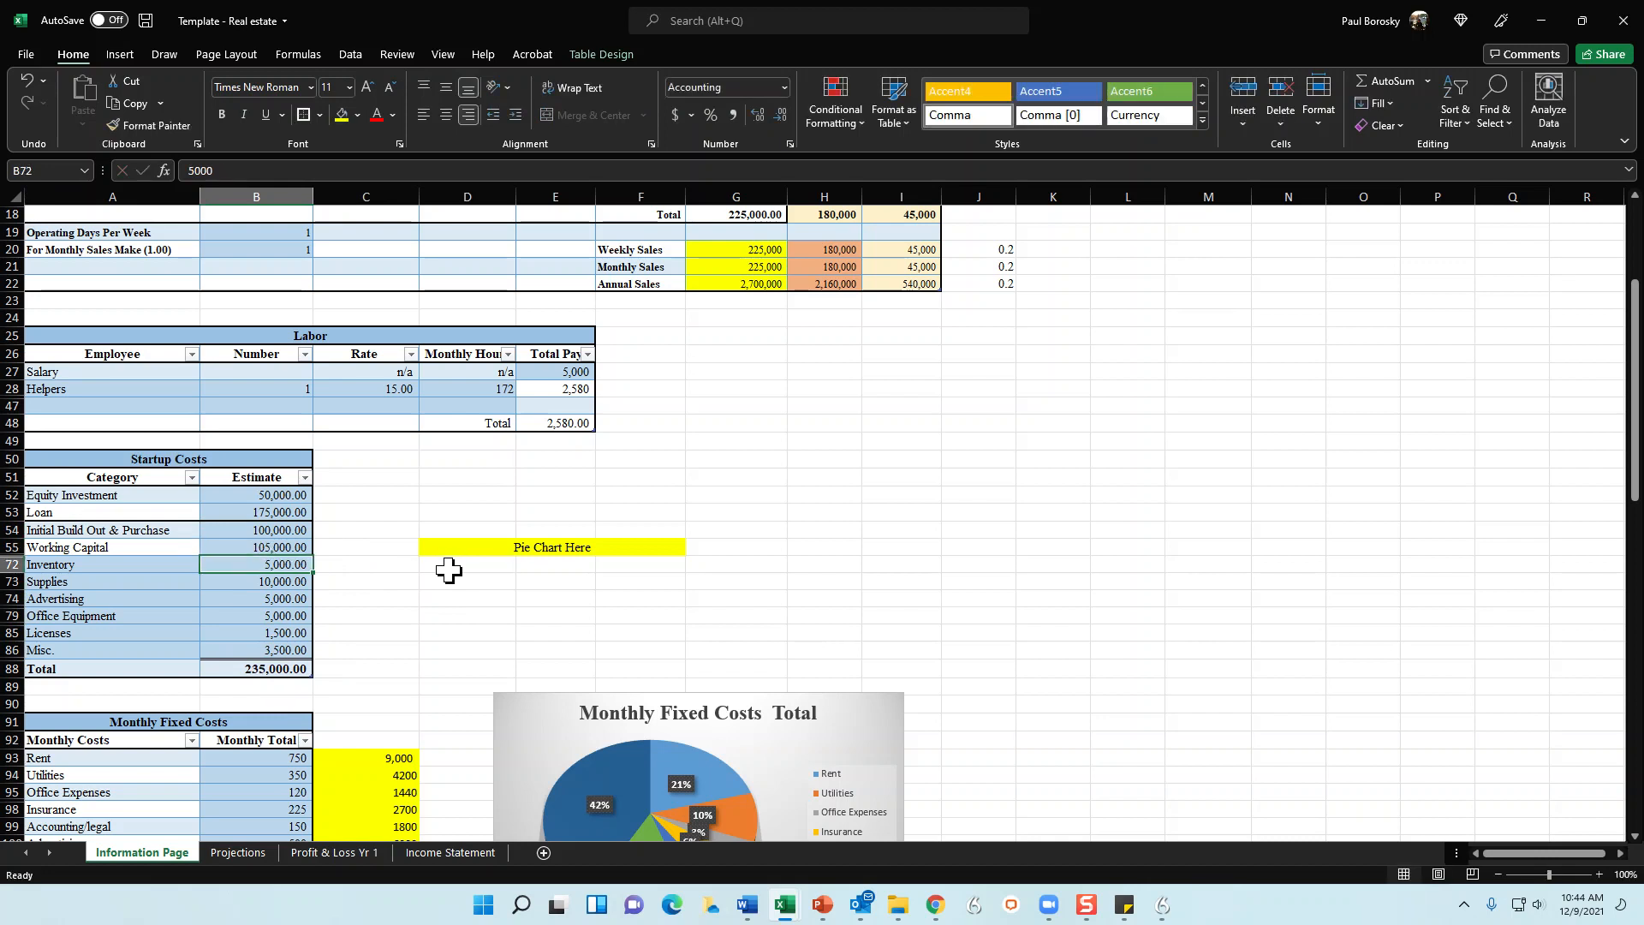
Set the Working Capital estimate to 95,000 and check the Startup Costs total against the equity and loan entries
click(289, 548)
text(9500)
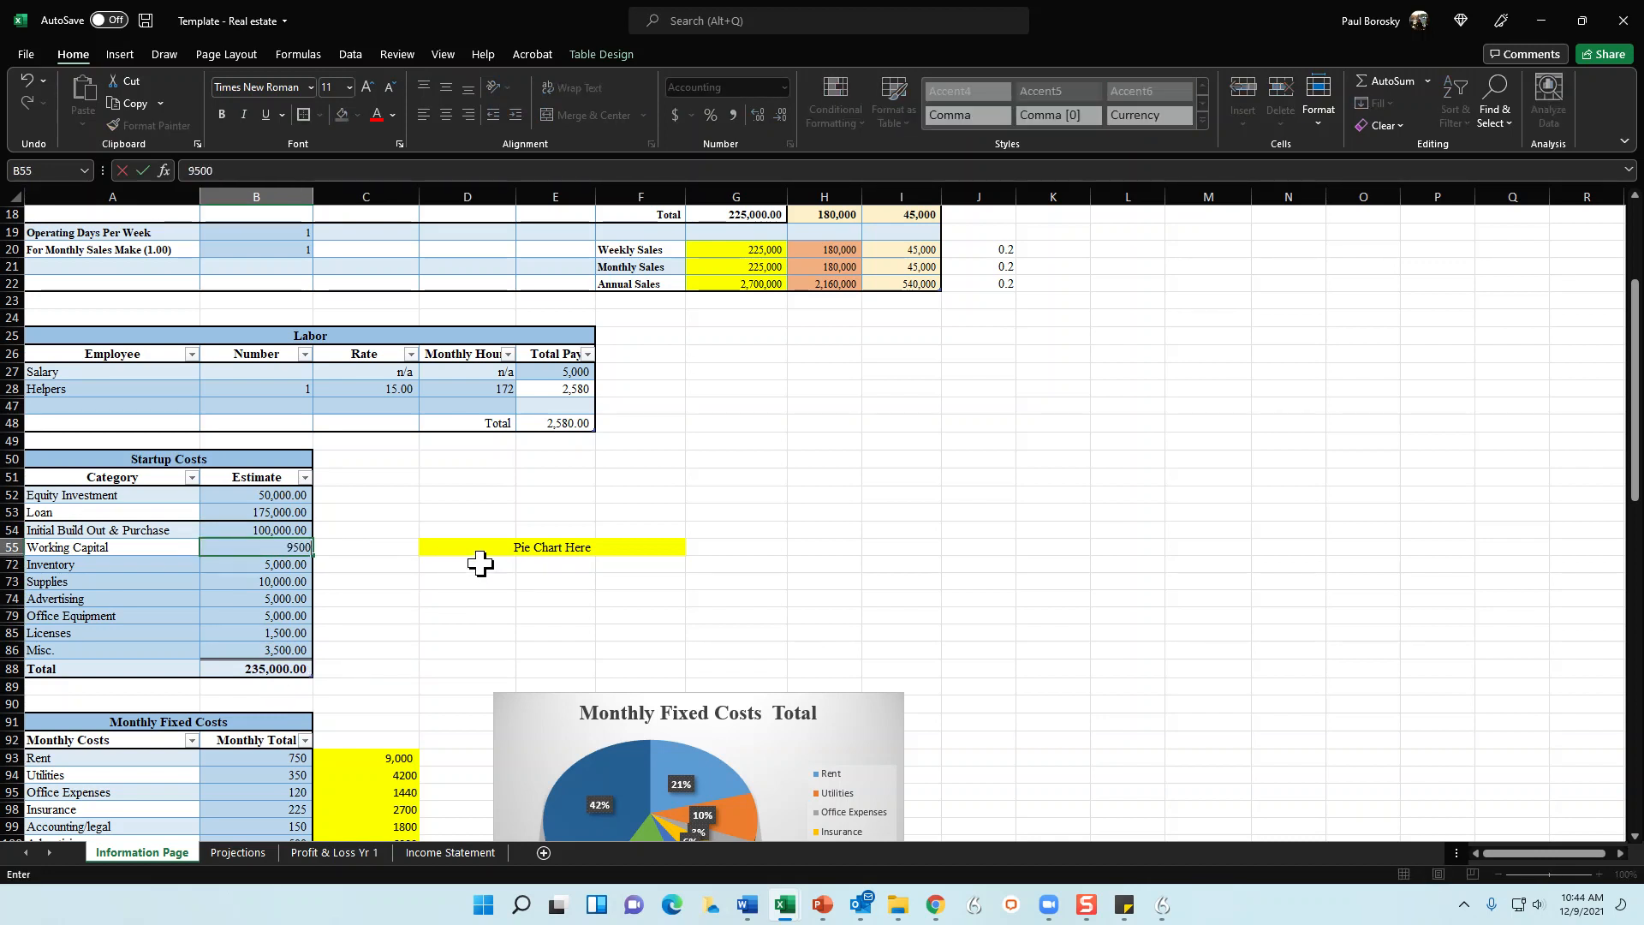
text(0)
key(Return)
click(266, 545)
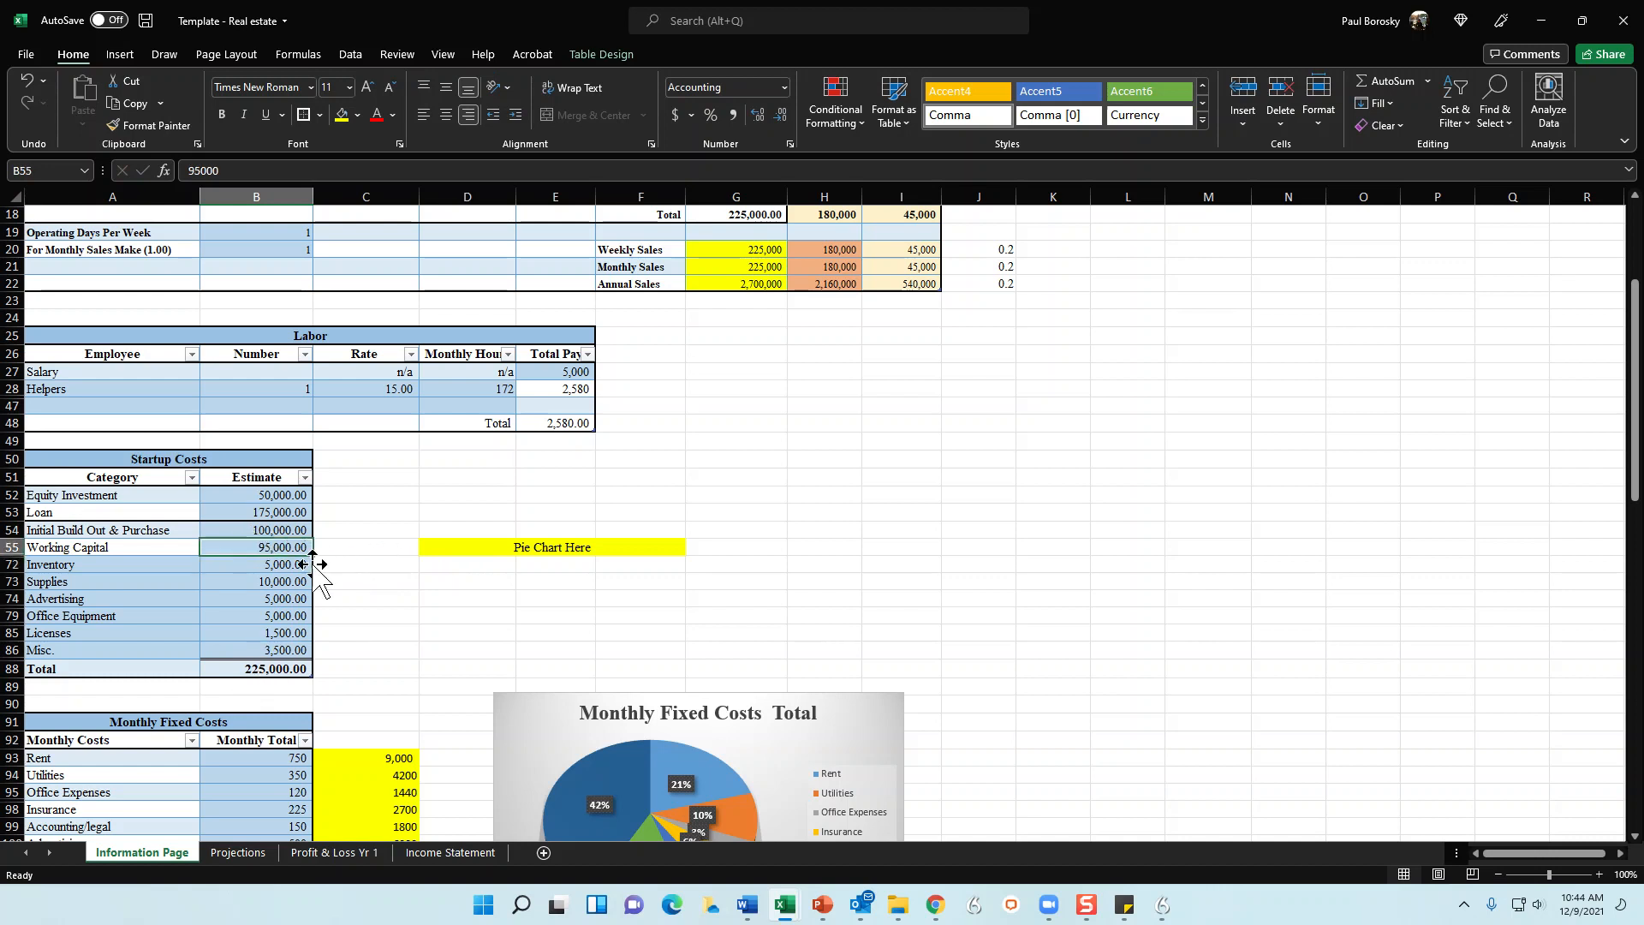
click(283, 512)
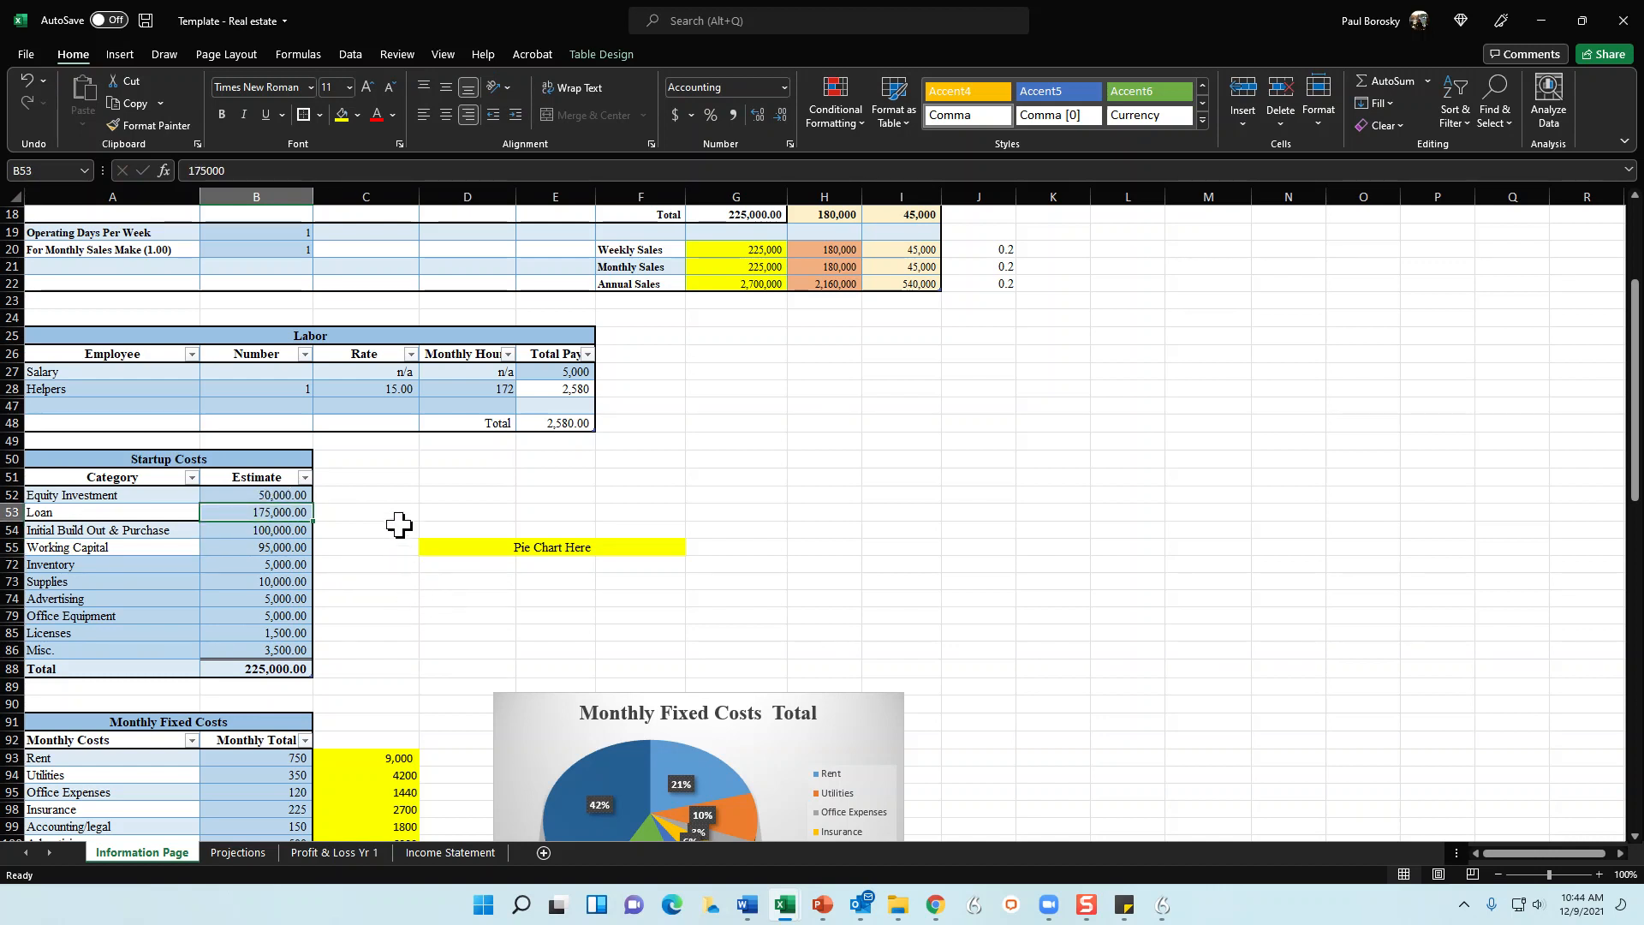
click(295, 670)
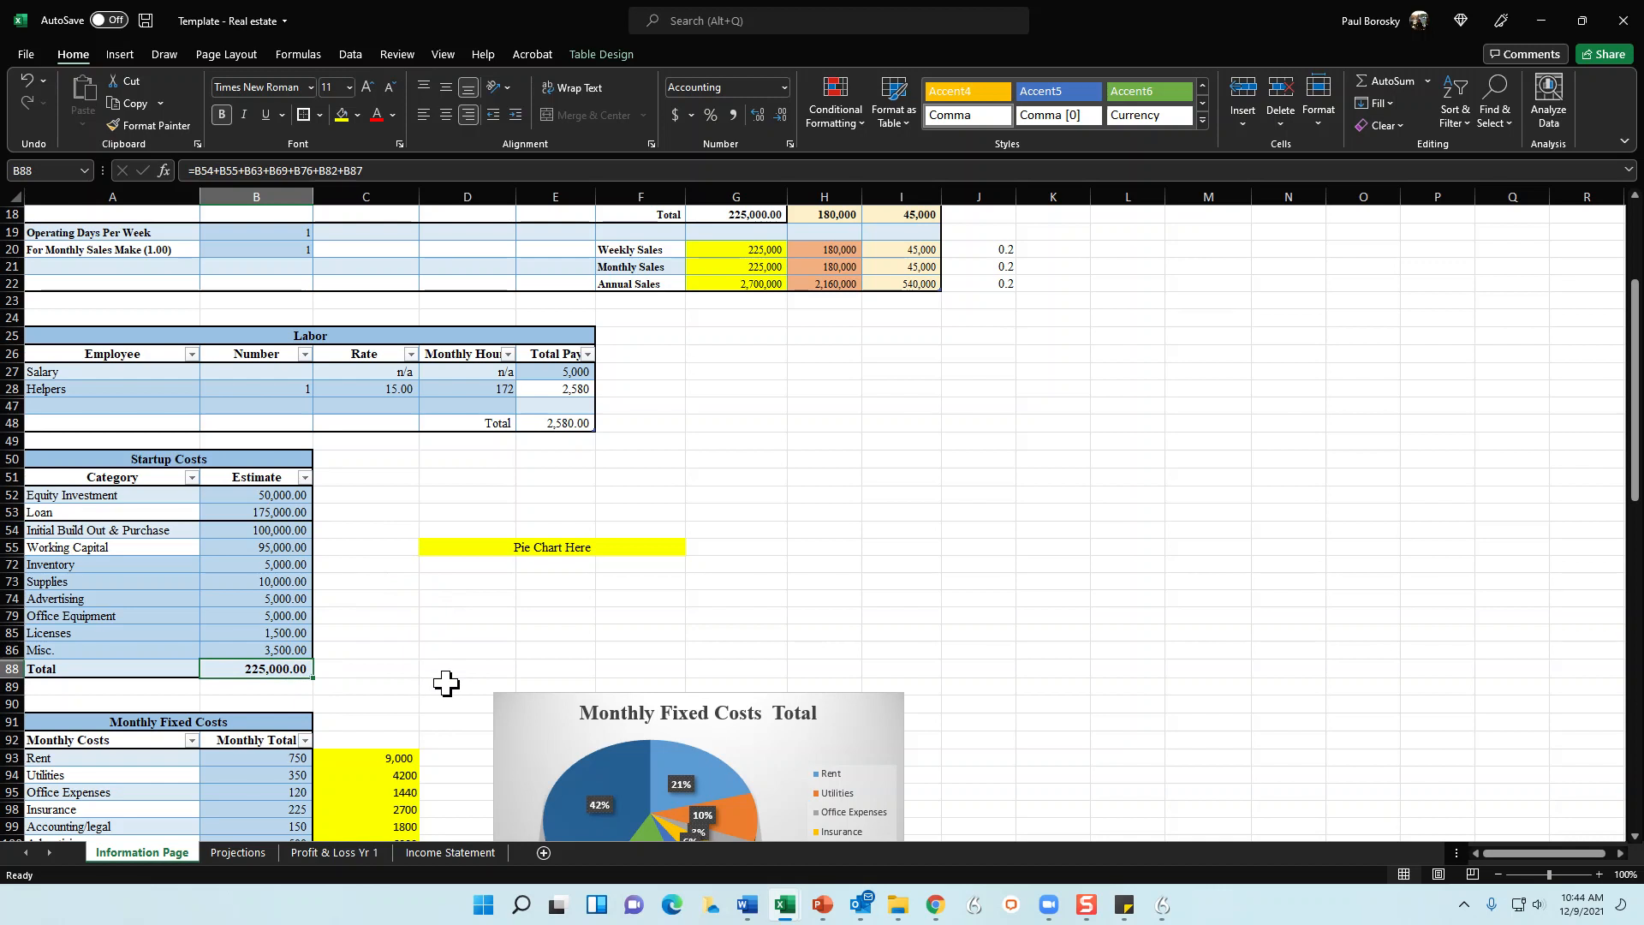
drag(244, 497, 264, 642)
Examine how the startup loan relates to the amount, interest rate, term and payment formula in the Loan Information section
click(261, 513)
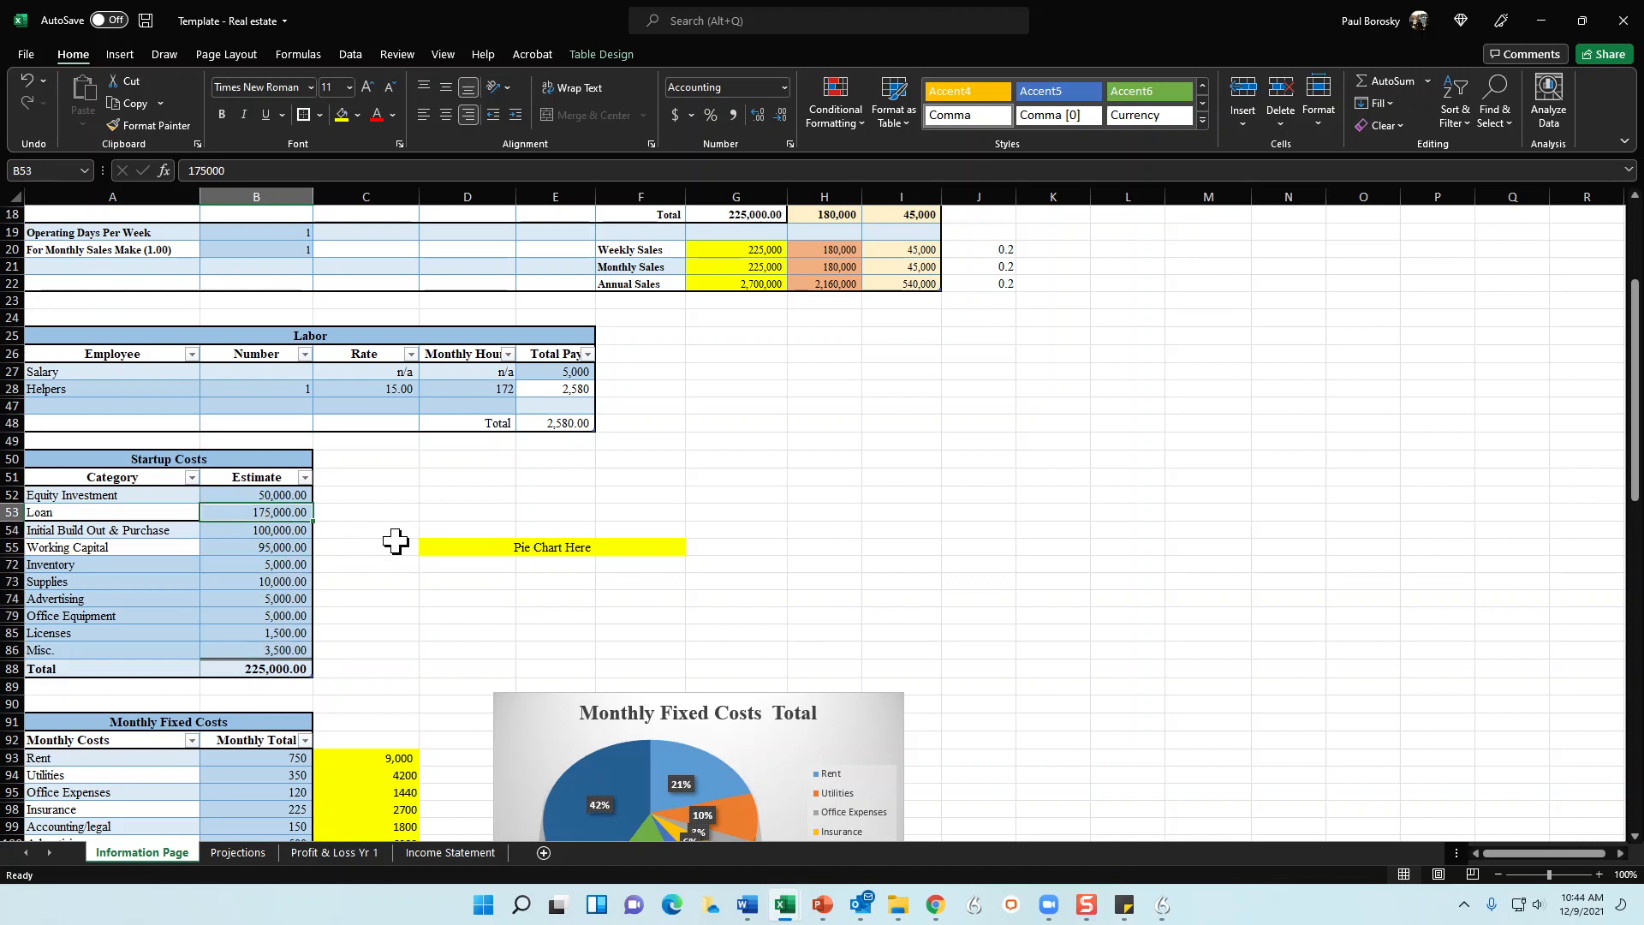
scroll(266, 540, down, 10)
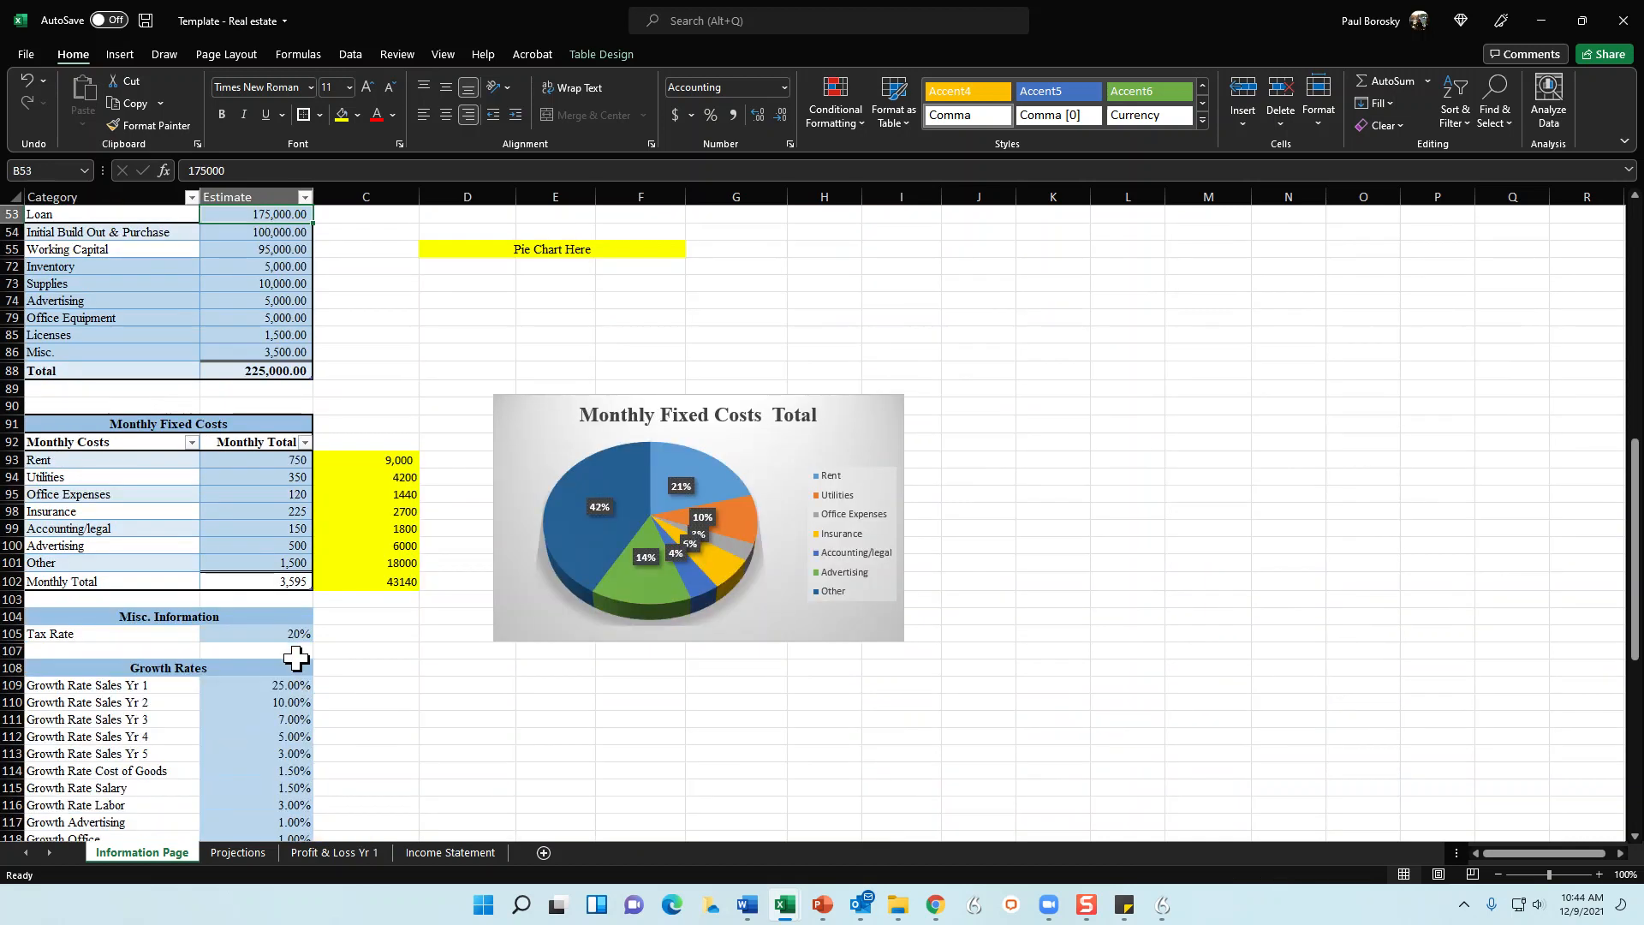
scroll(291, 664, down, 2)
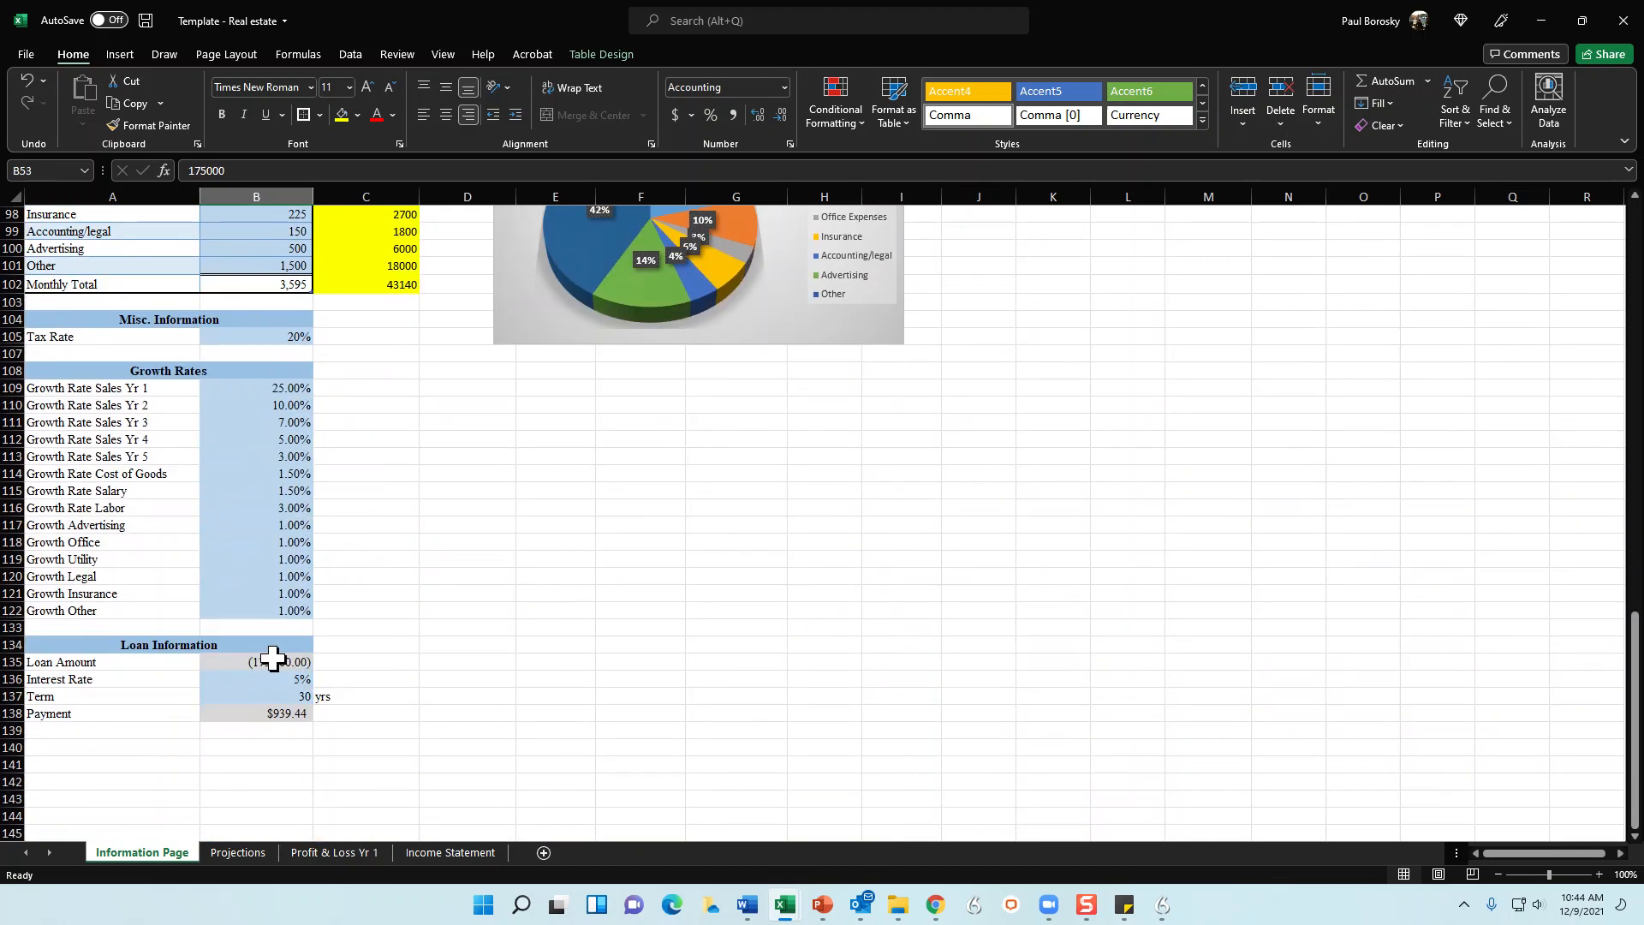
click(275, 661)
click(254, 679)
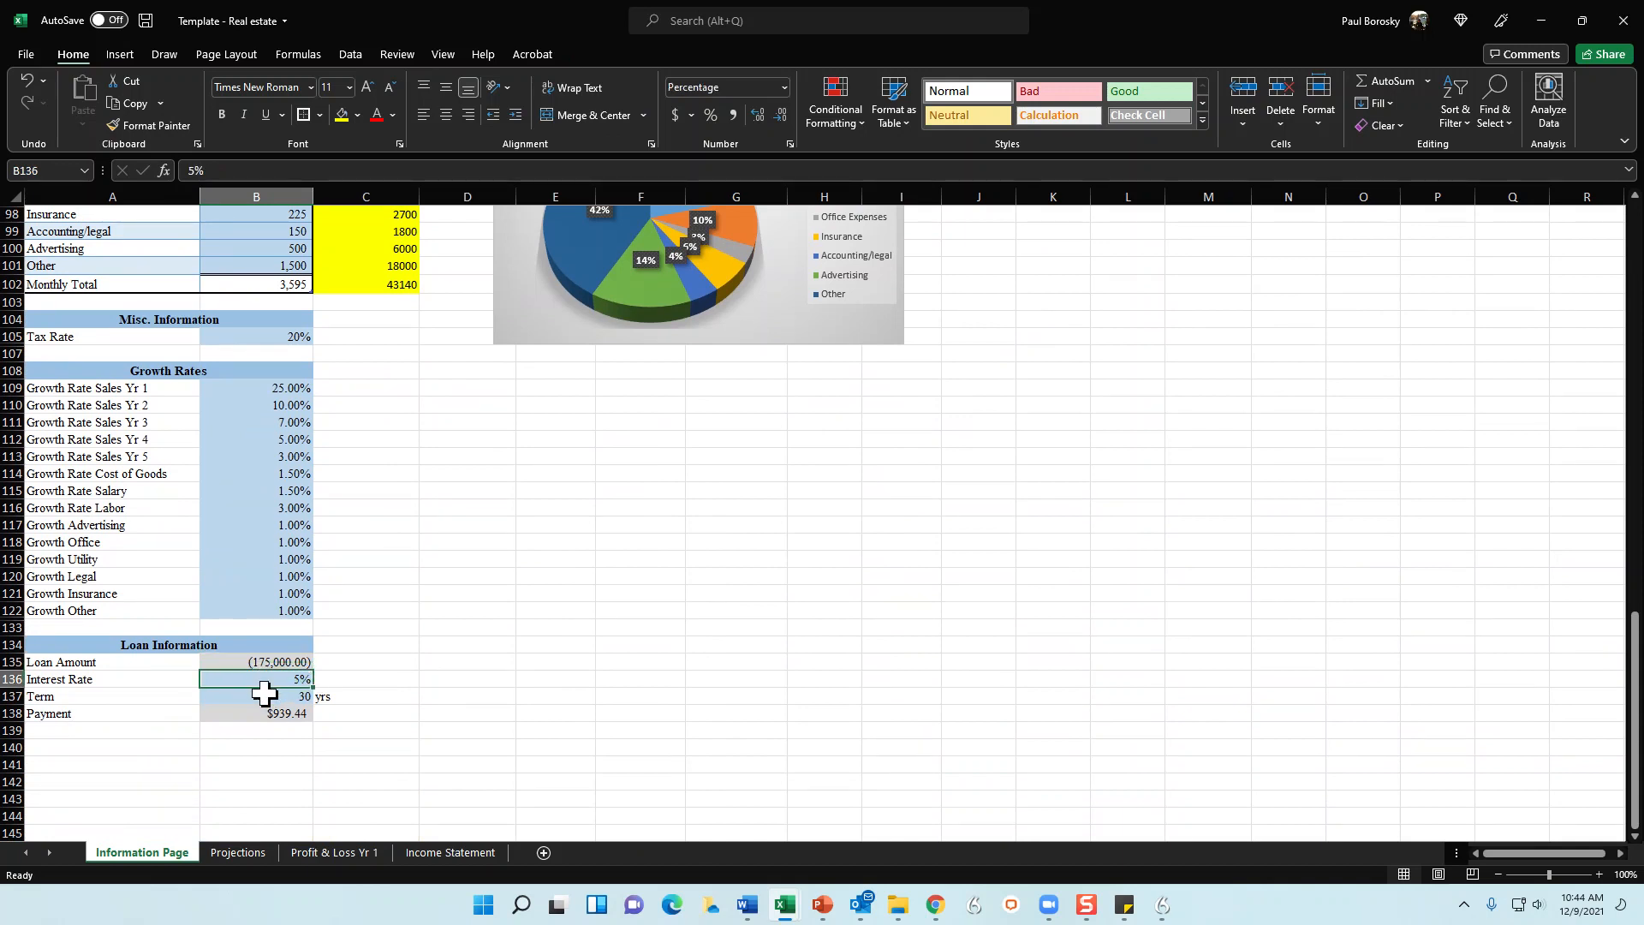
click(250, 697)
click(271, 717)
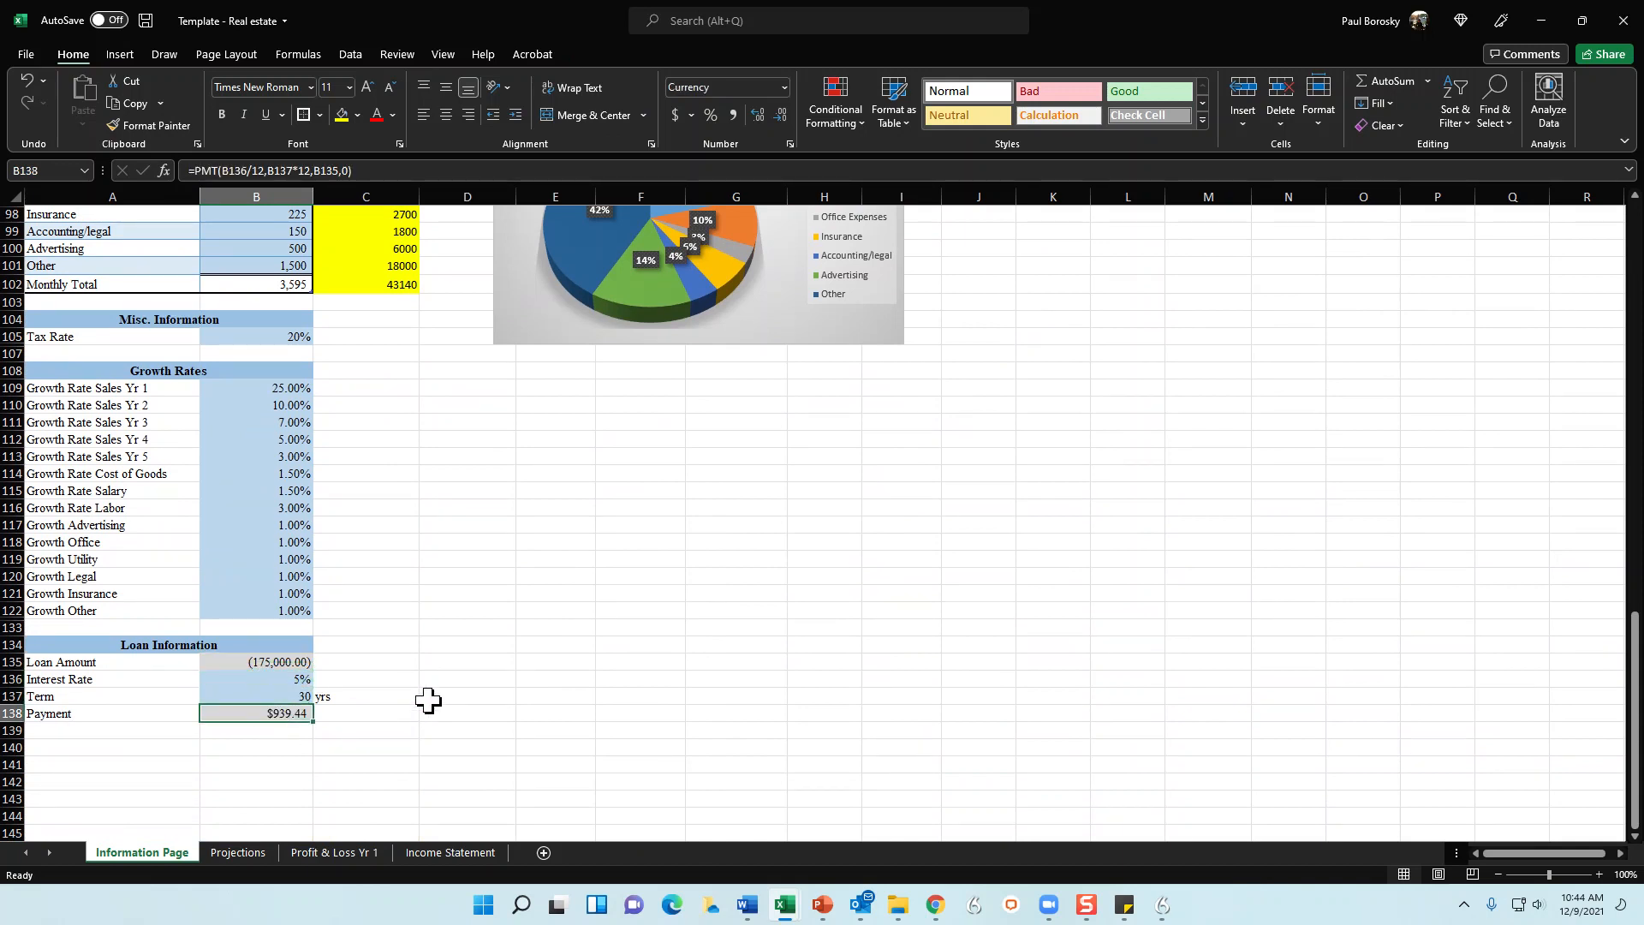
click(264, 679)
click(276, 697)
Set the monthly Rent in the Monthly Fixed Costs table to 0
scroll(292, 767, up, 3)
scroll(282, 751, up, 2)
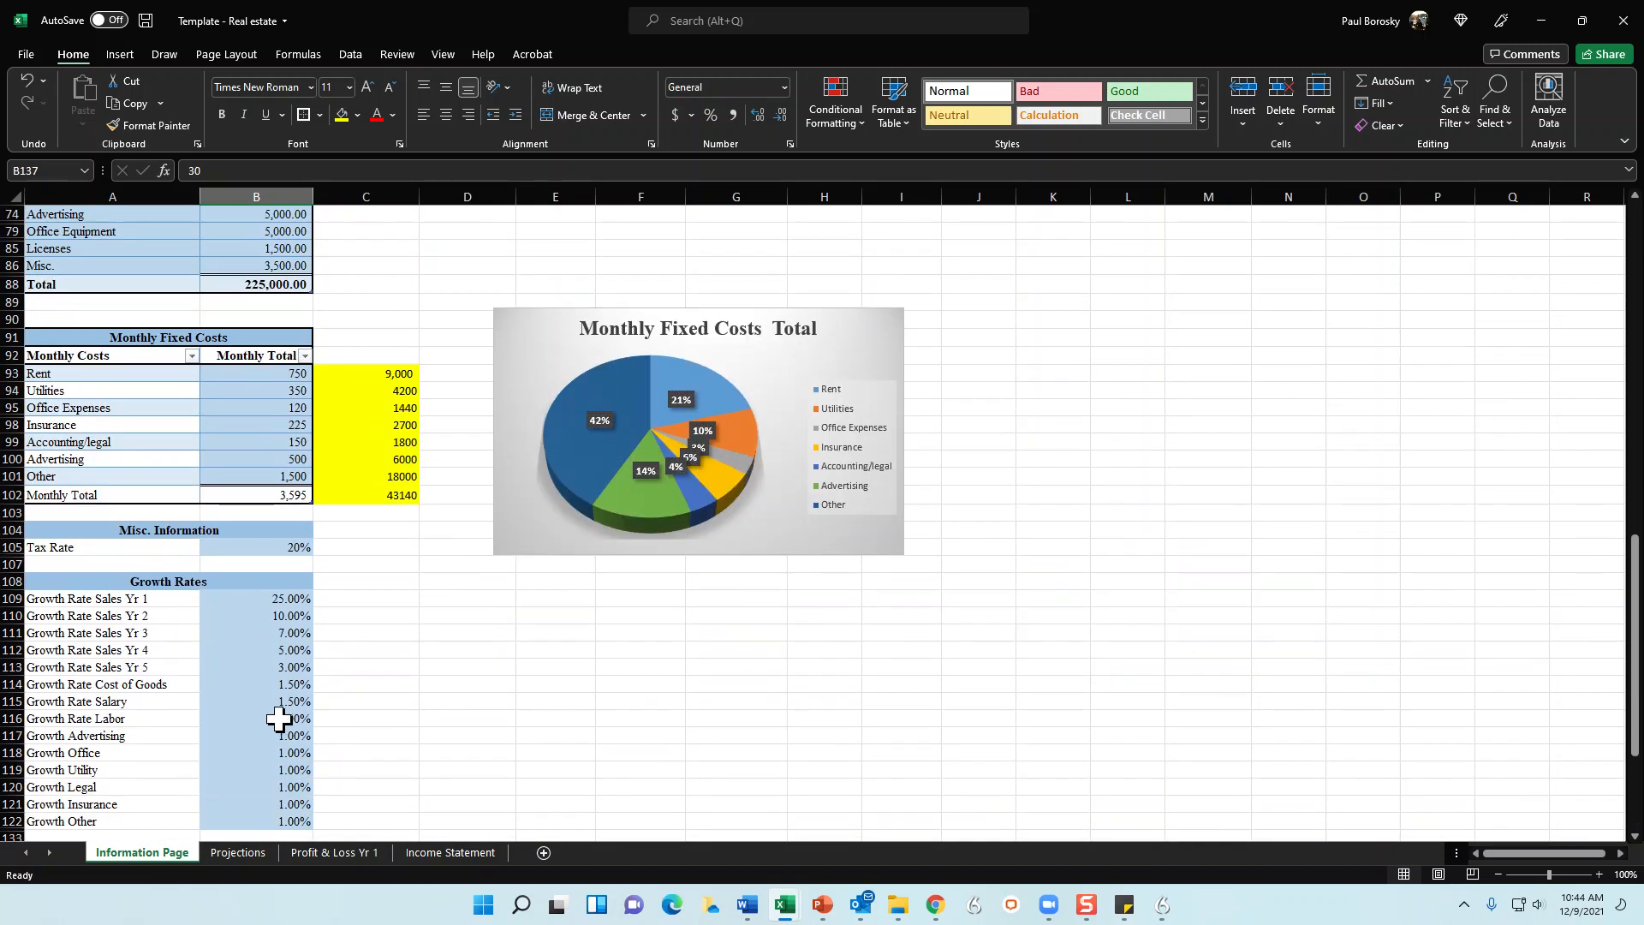
click(408, 595)
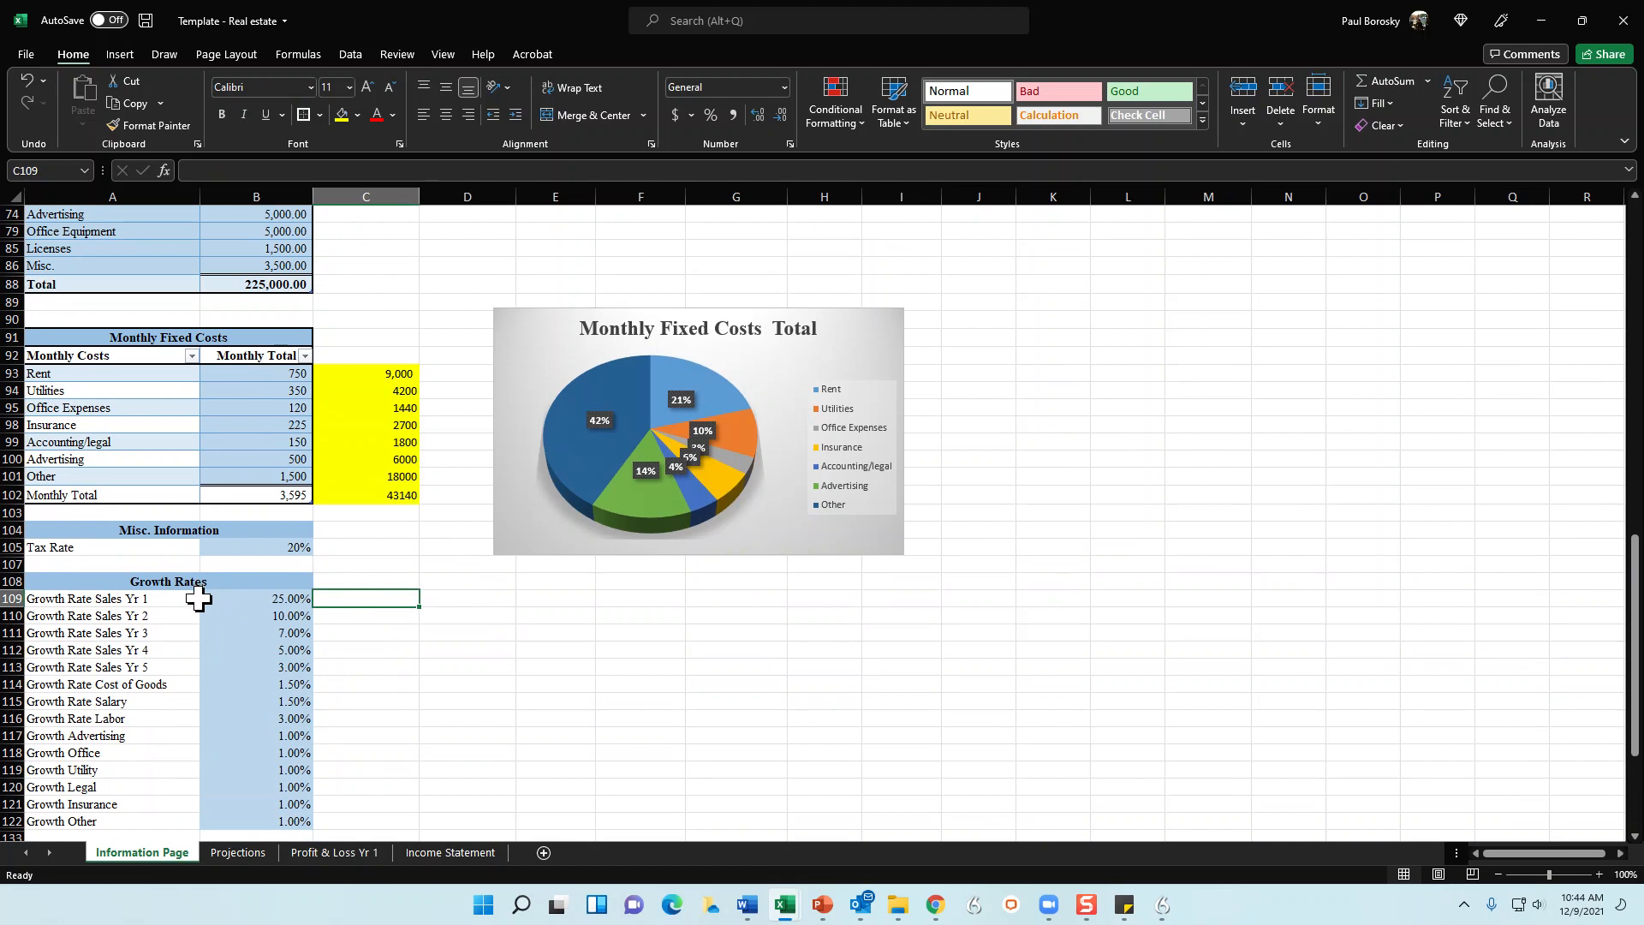
scroll(202, 599, up, 3)
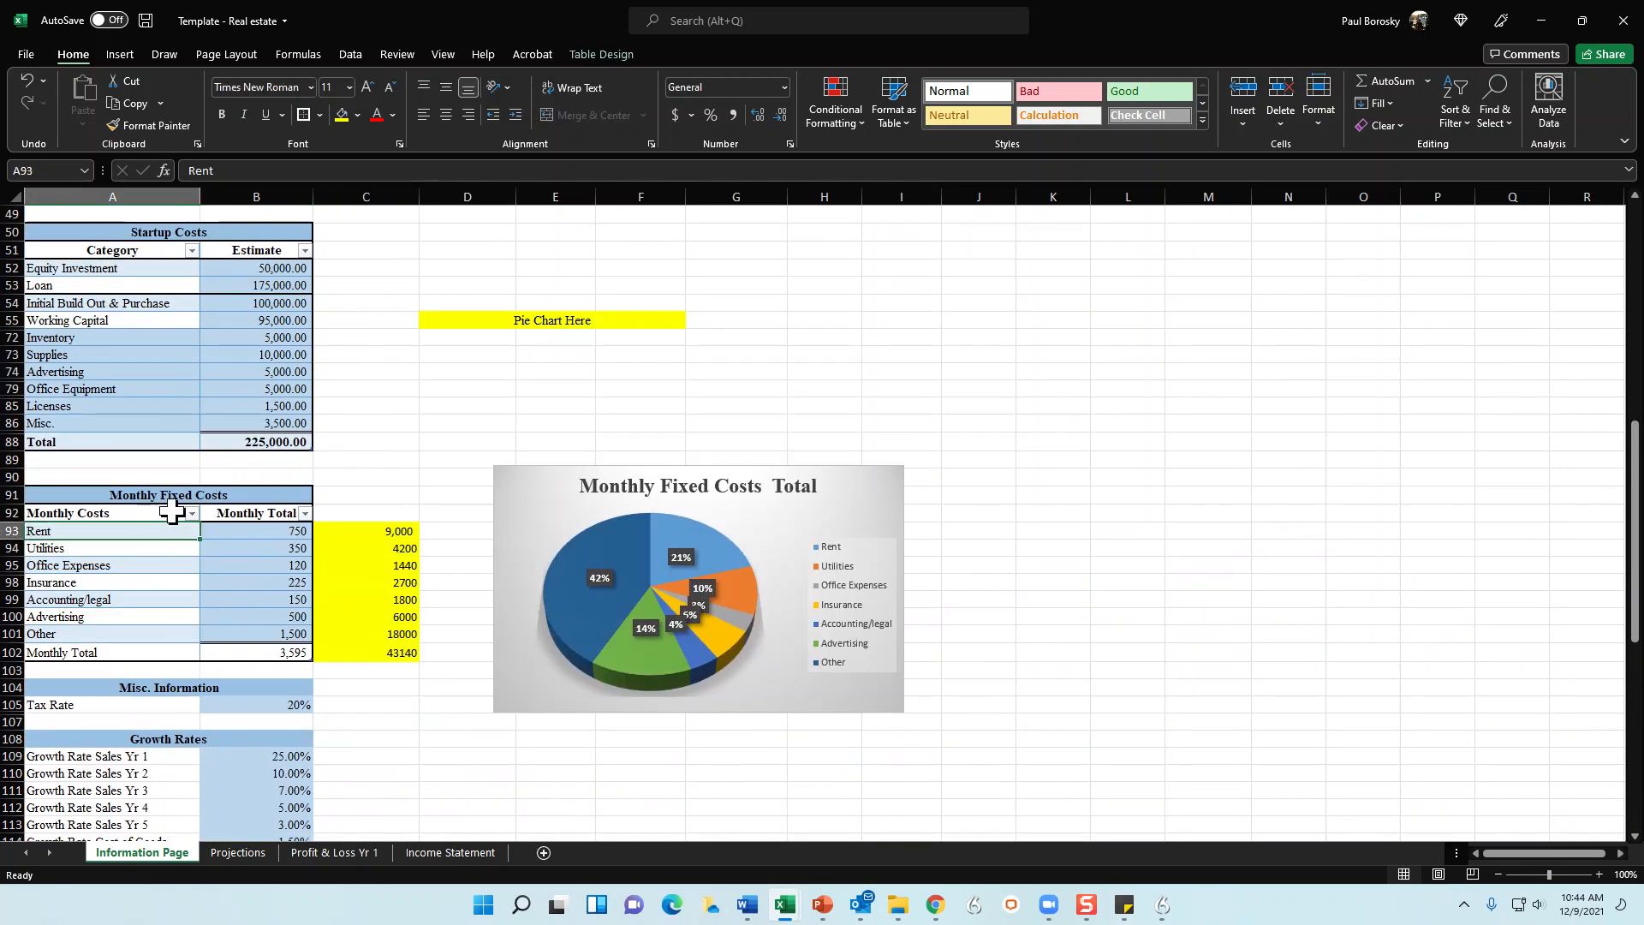
click(171, 497)
click(270, 531)
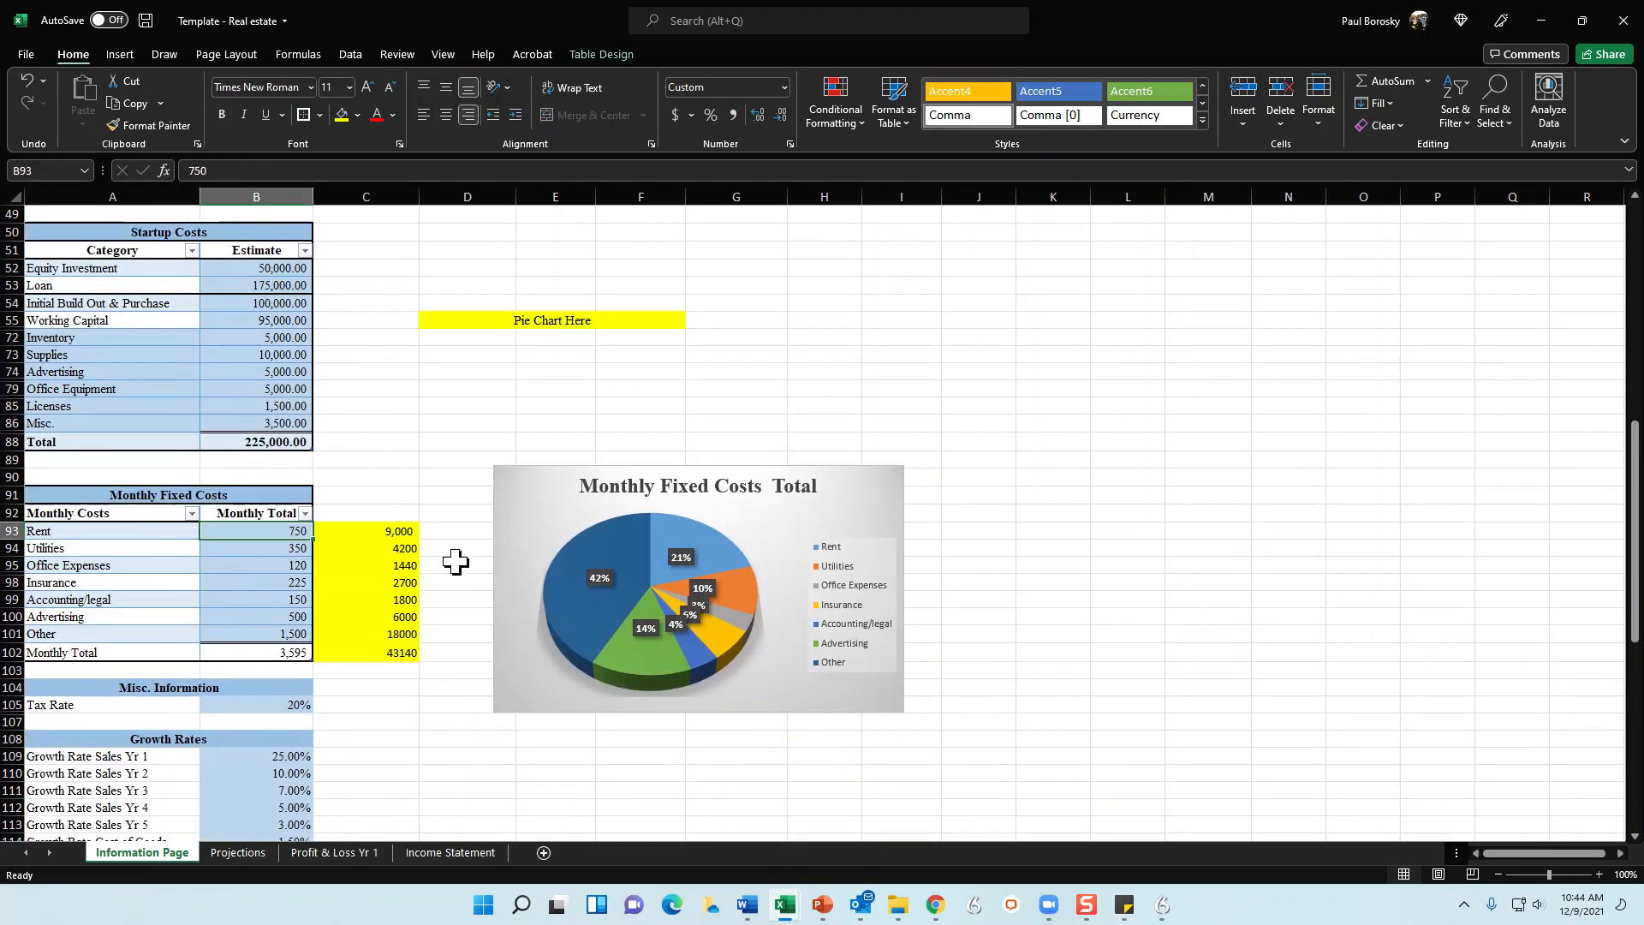
text(0)
key(Return)
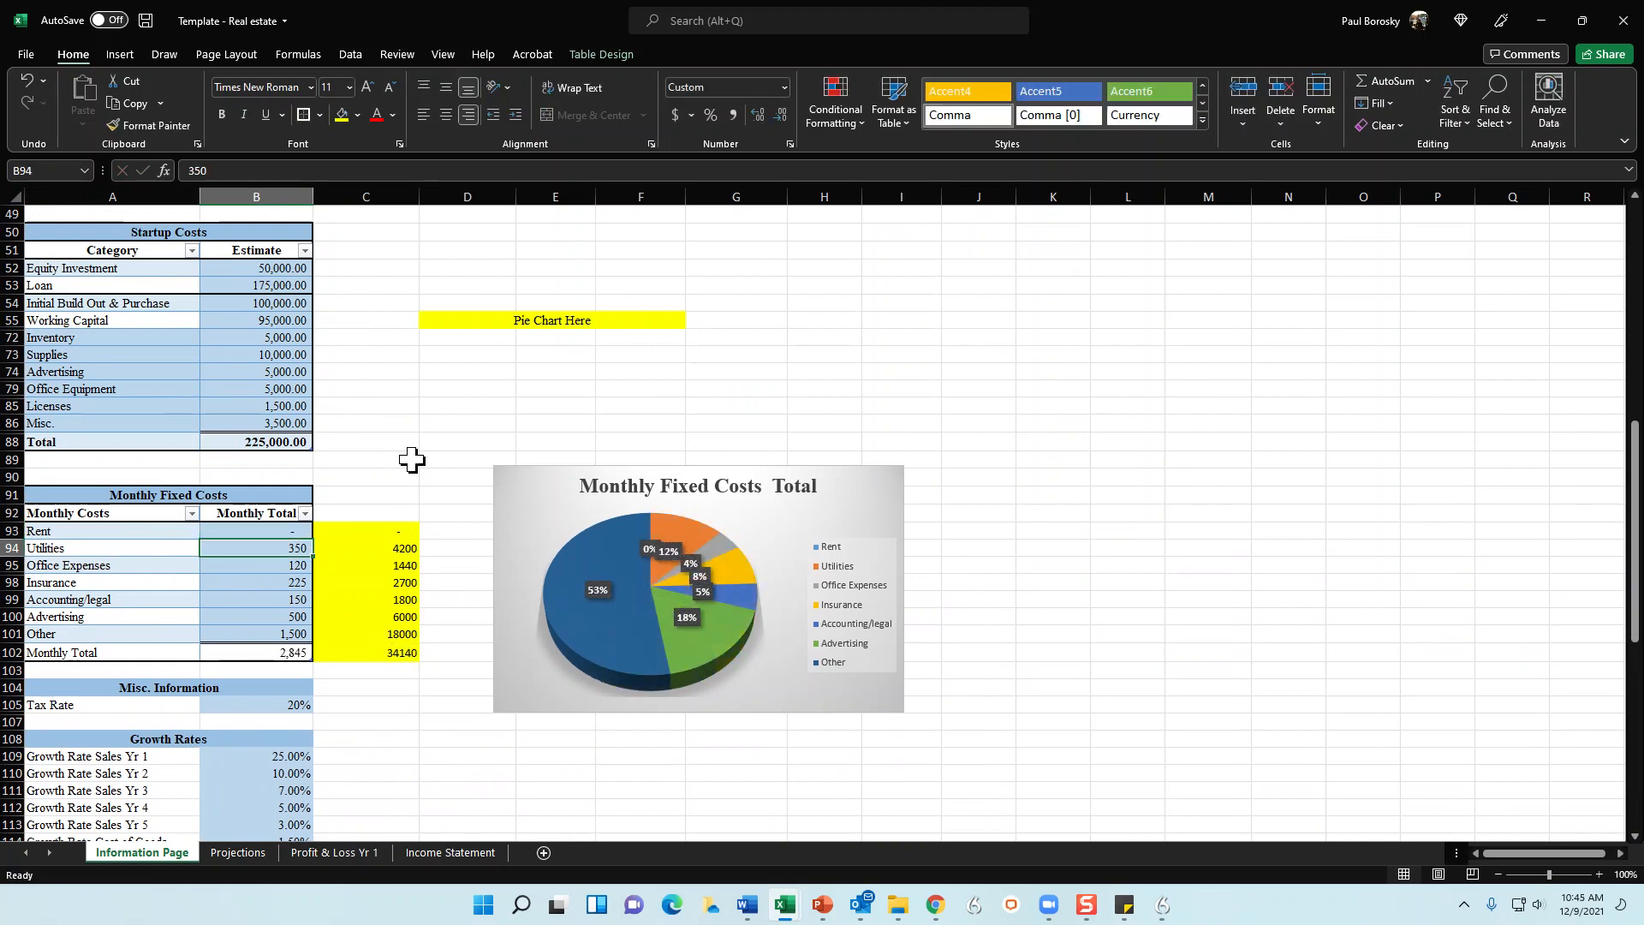
Undo the last Rent change and check the Rent entry in the Monthly Fixed Costs table
click(32, 74)
click(452, 445)
click(257, 527)
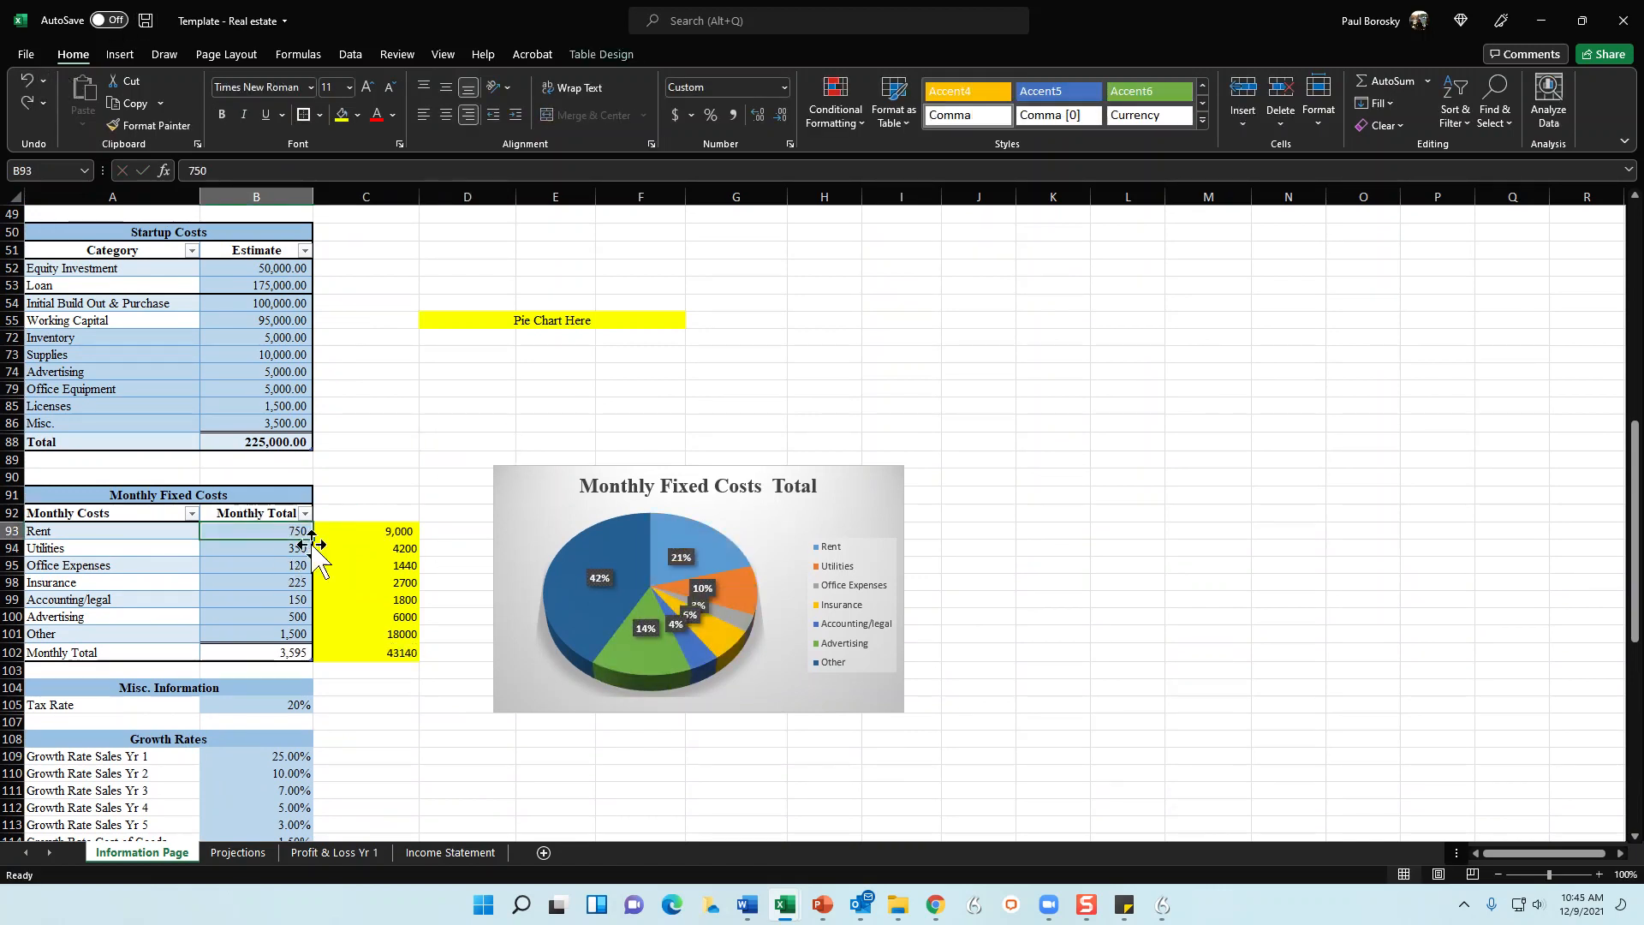
click(427, 472)
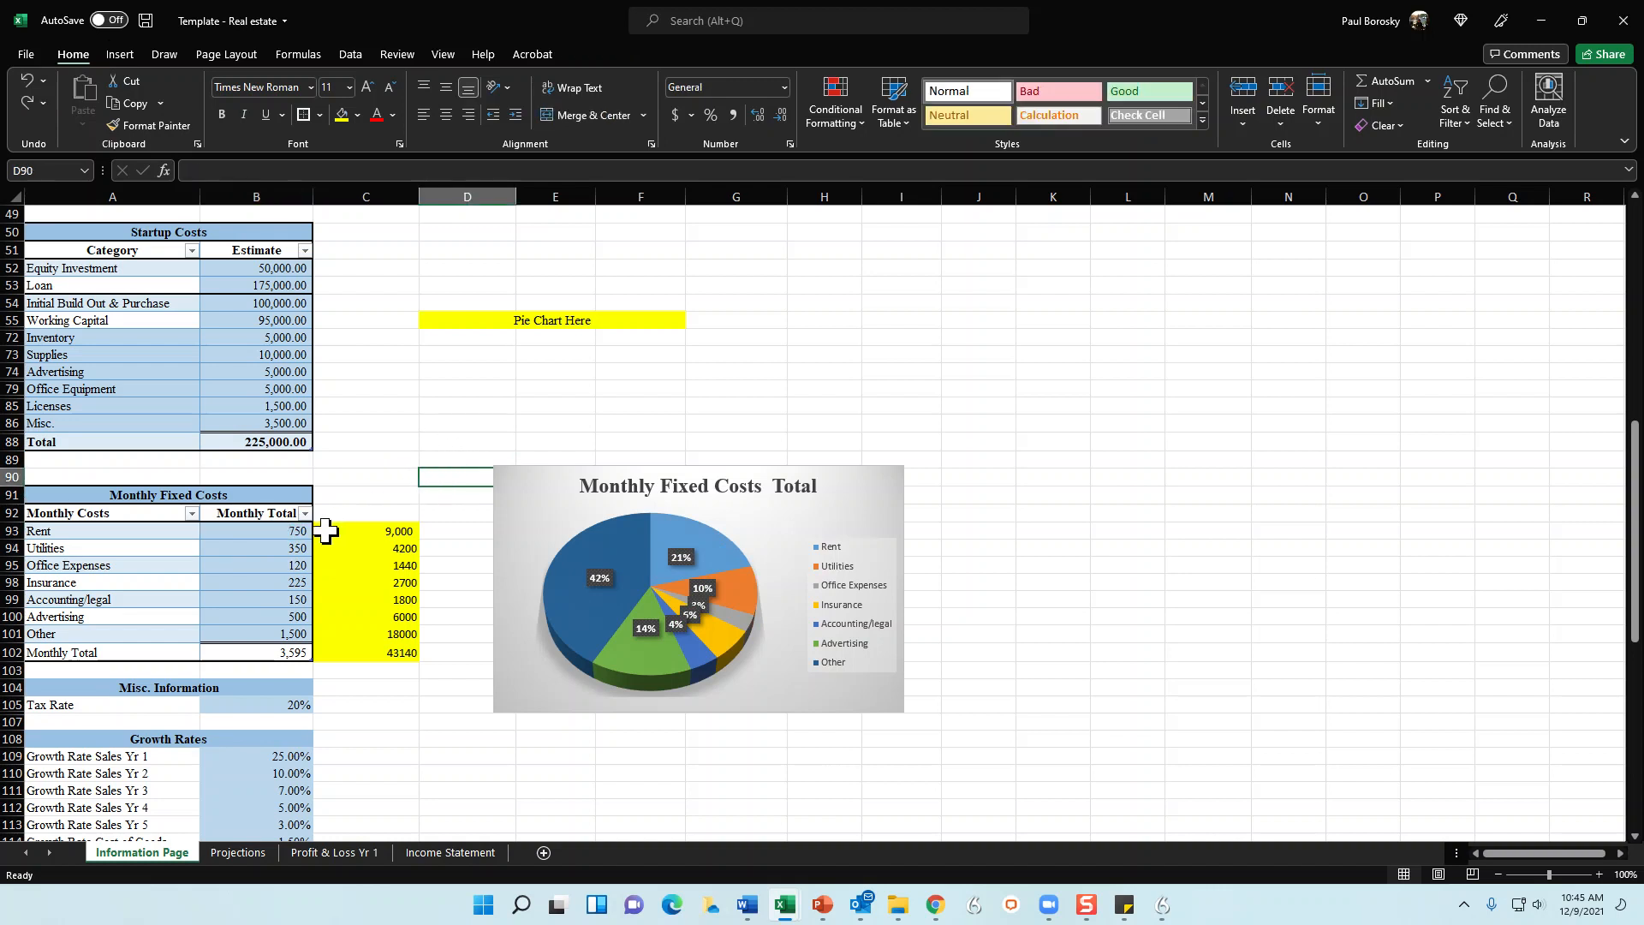
Set the monthly Rent to 0 and Utilities to 120 in the Monthly Fixed Costs table
click(257, 531)
text(0)
key(Return)
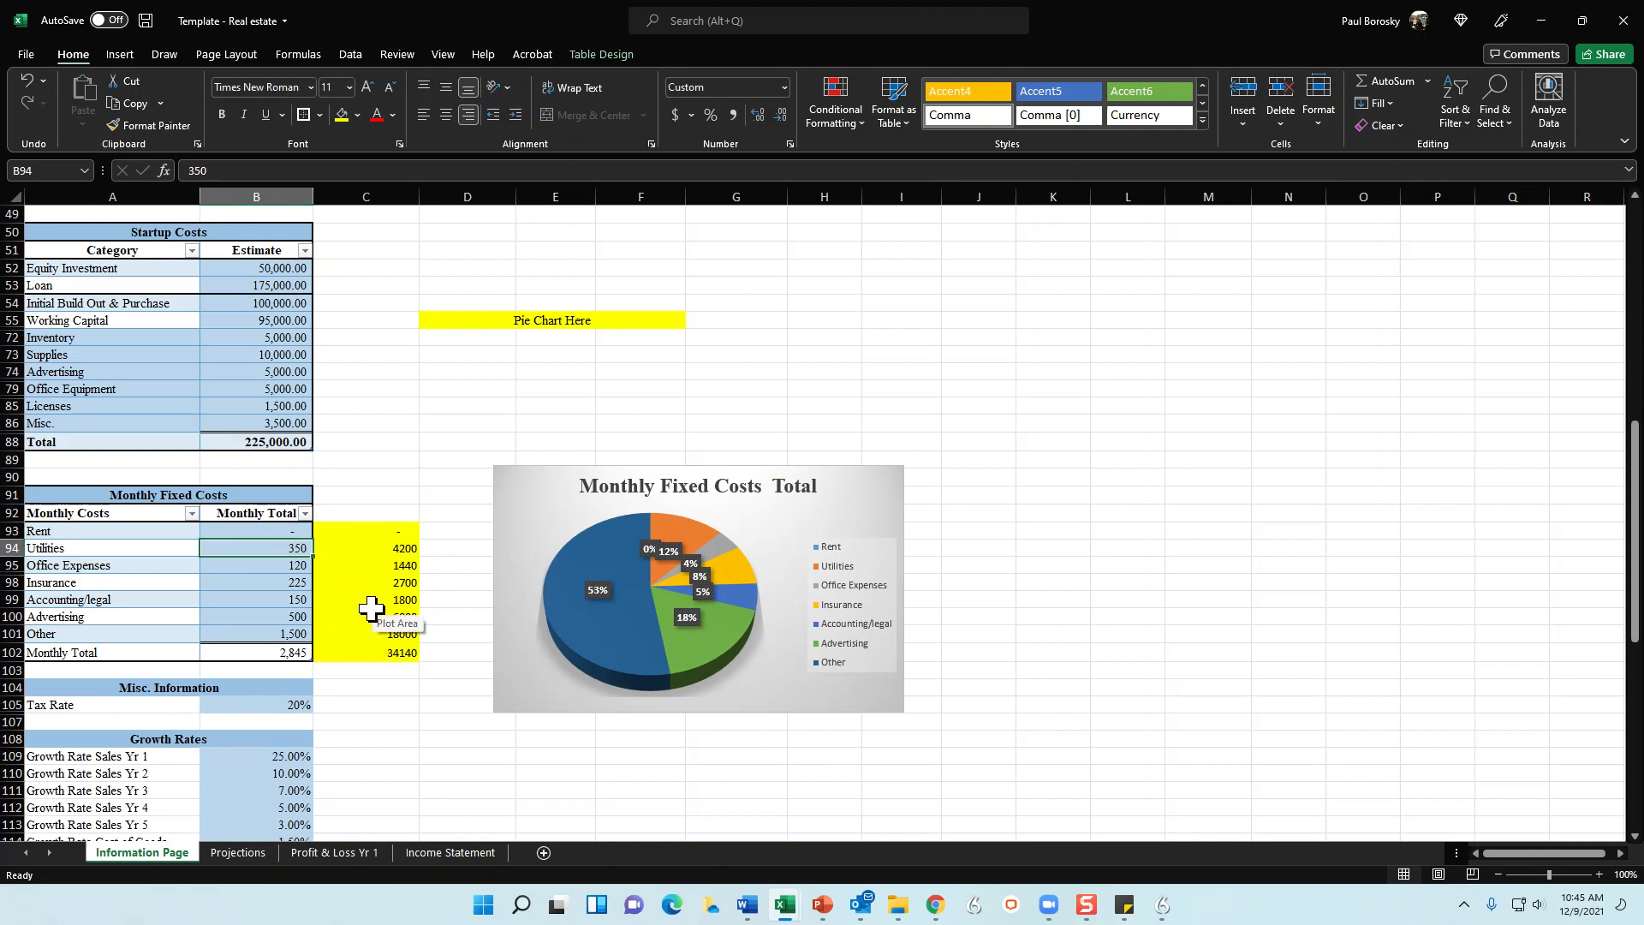
text(120)
key(Return)
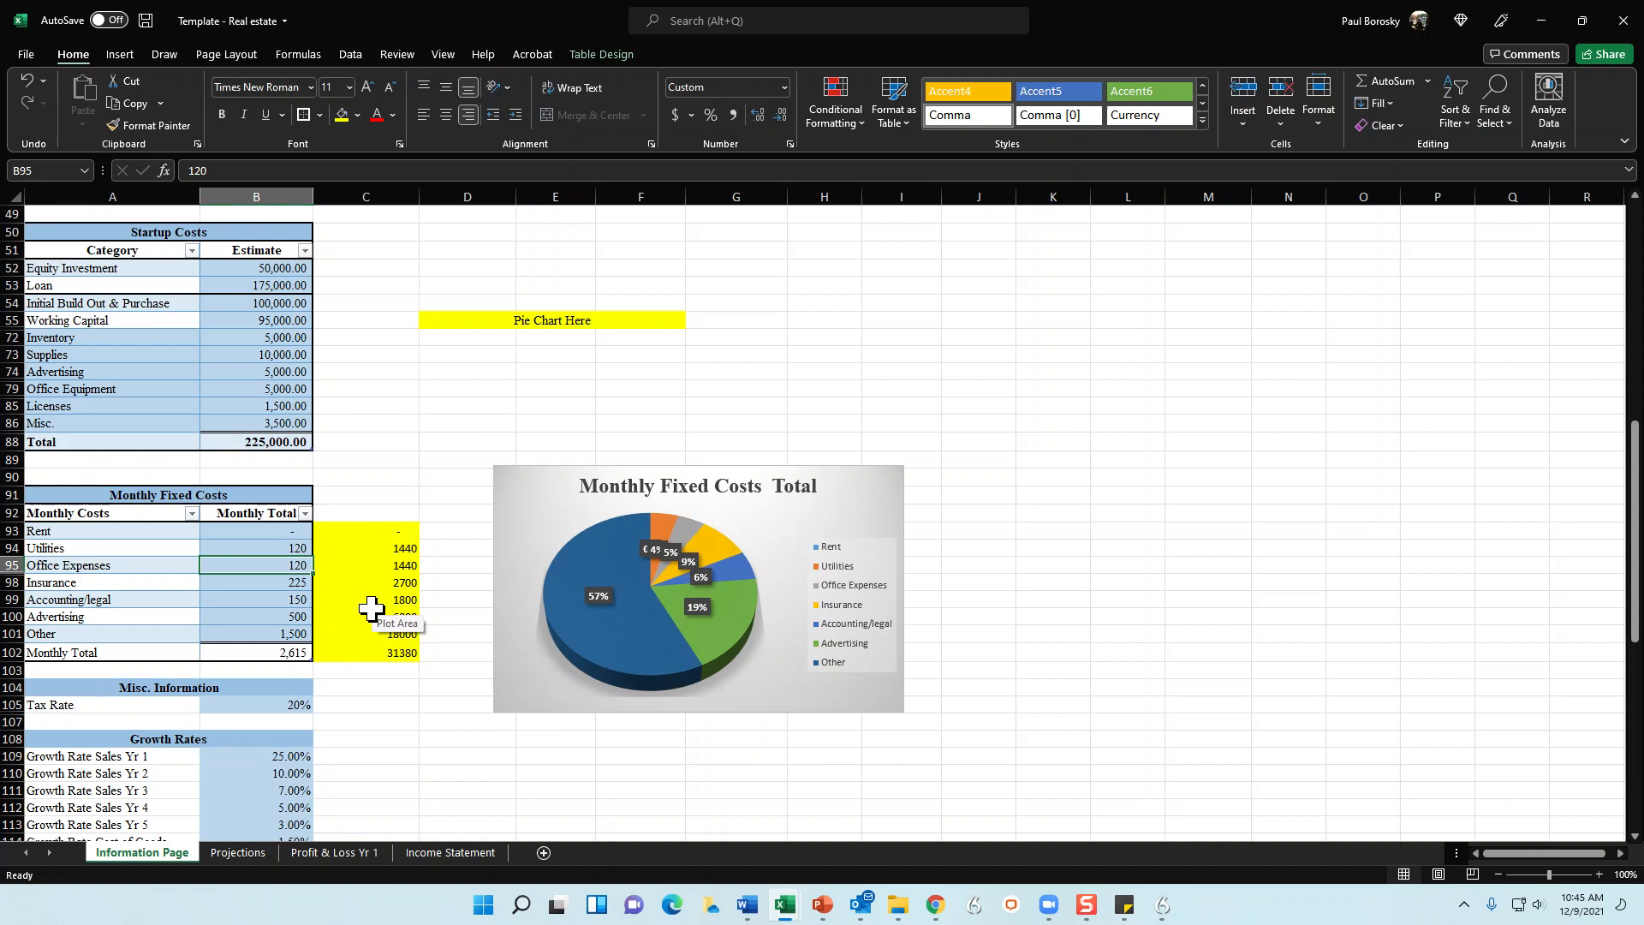
Review the Insurance, Advertising and Other entries in Monthly Fixed Costs, and the first-year sales rate in Growth Rates
click(265, 579)
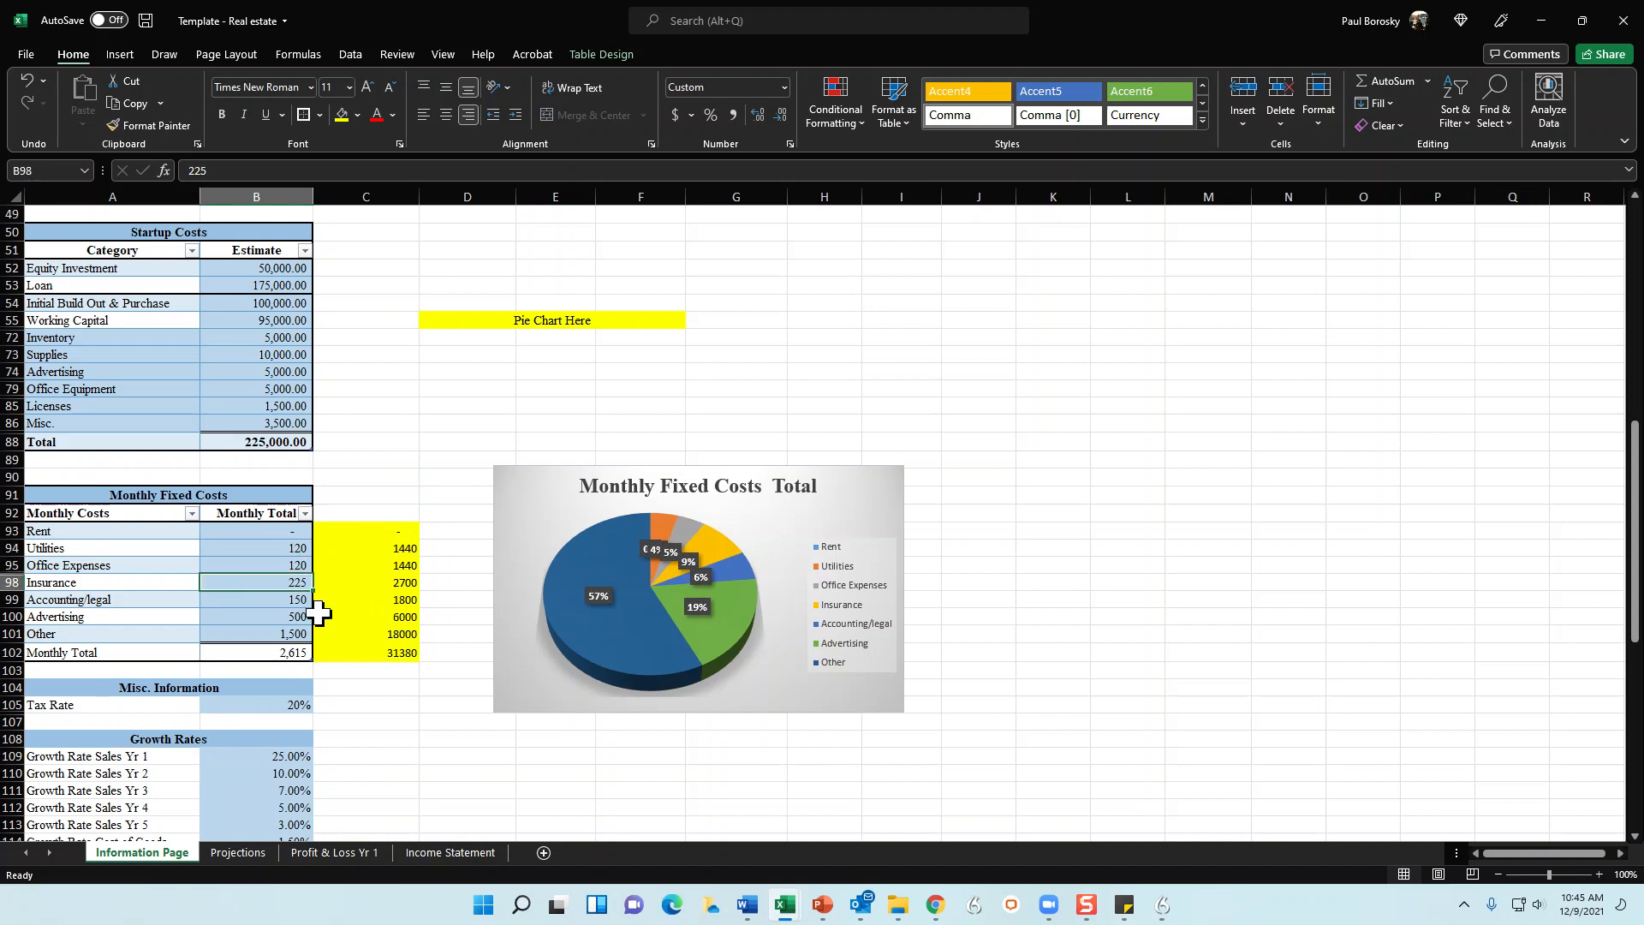
click(248, 619)
click(273, 640)
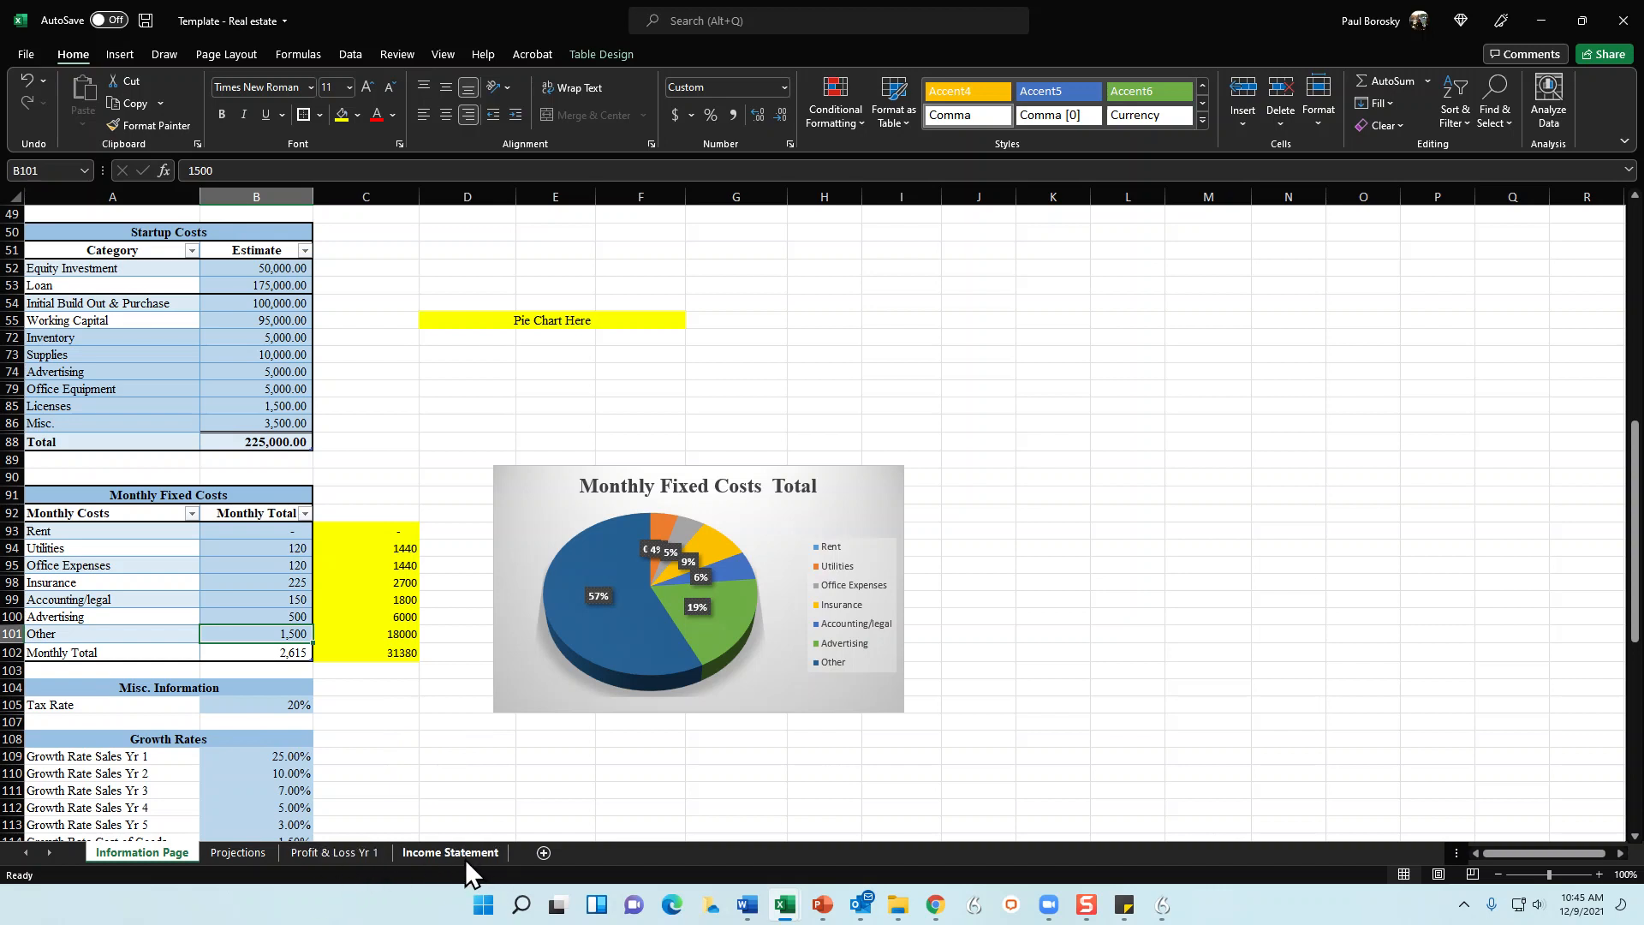
scroll(283, 633, down, 4)
scroll(283, 632, down, 2)
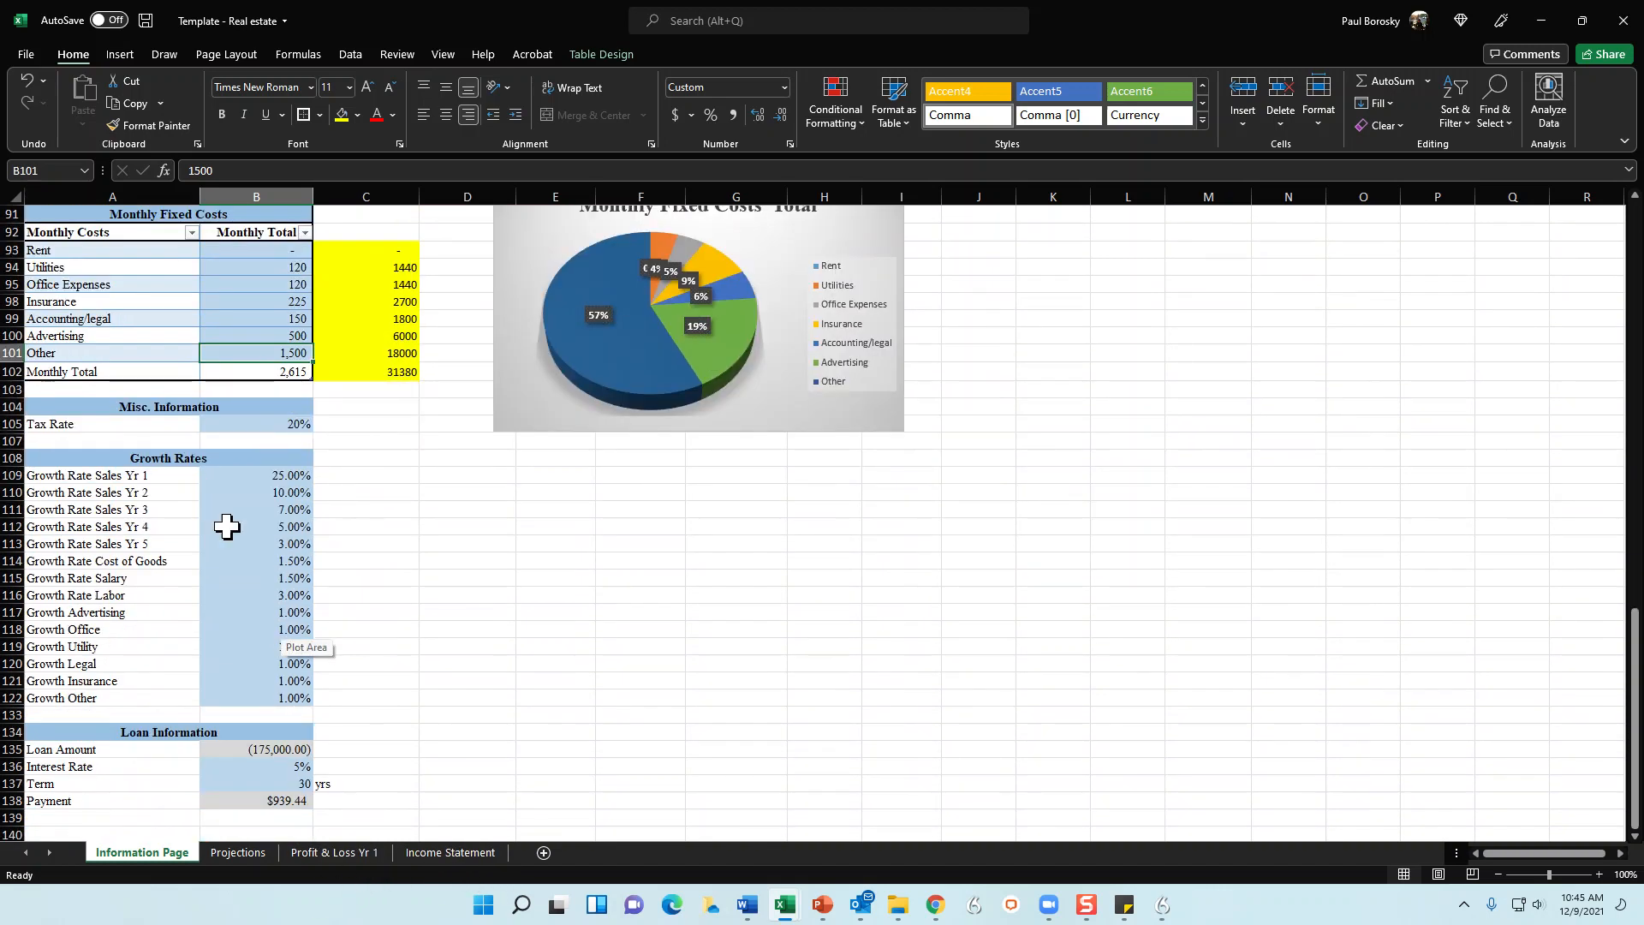
click(258, 477)
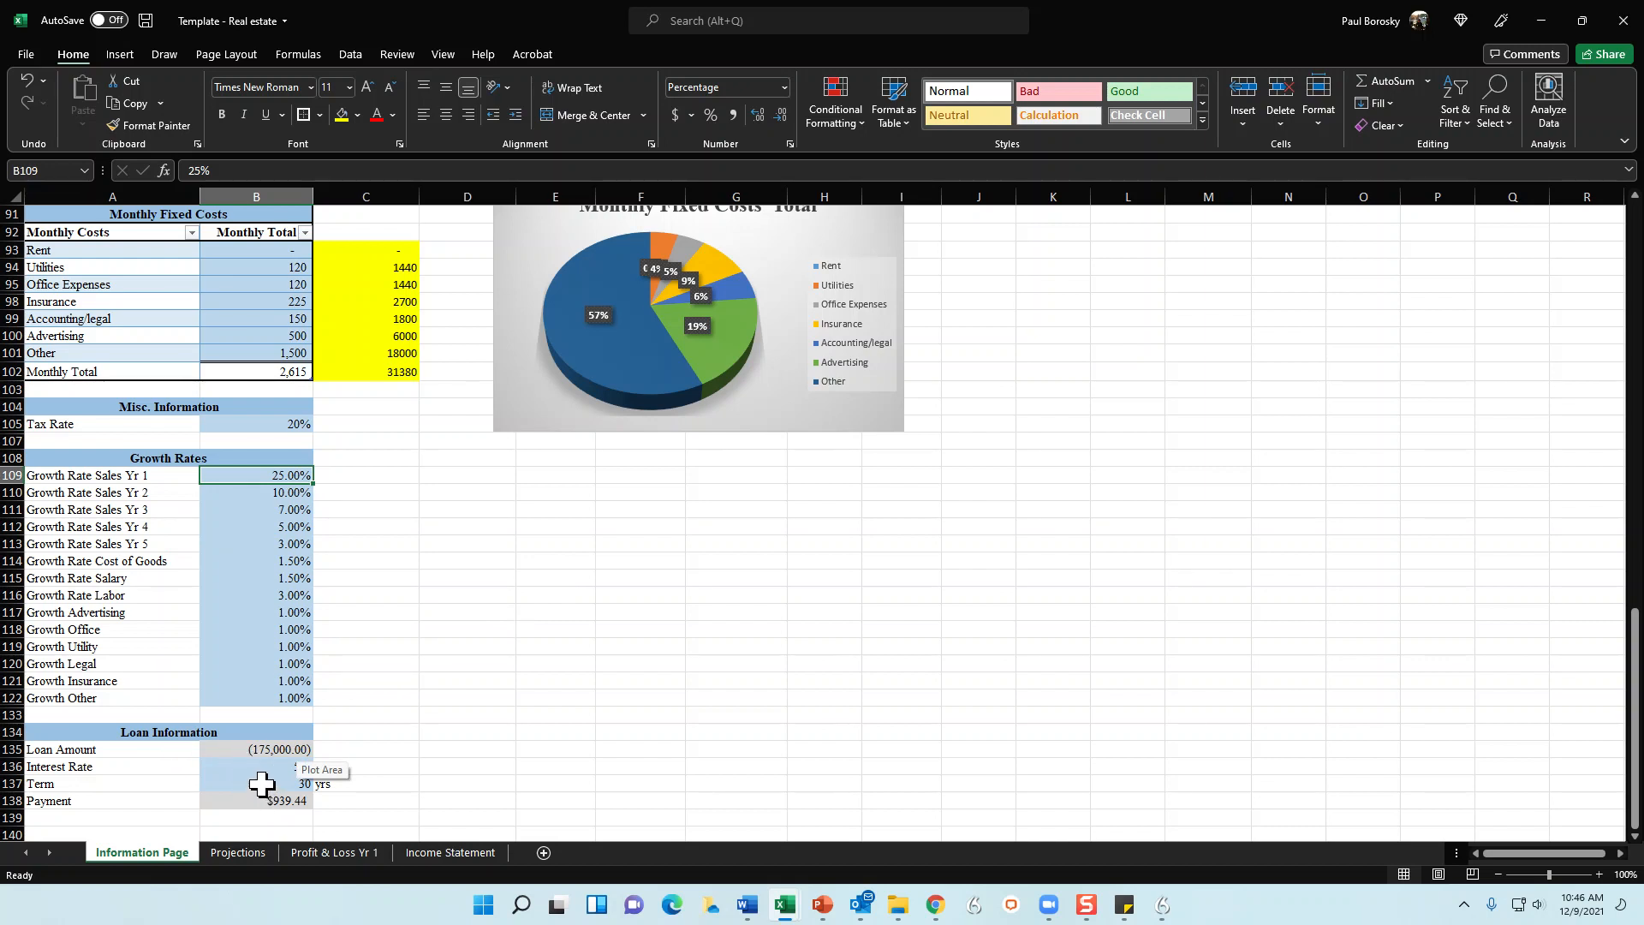
Compare the Loan Amount formula in Loan Information with the Startup Costs loan entry, and check the Interest Rate and Term inputs
click(262, 750)
scroll(231, 419, up, 5)
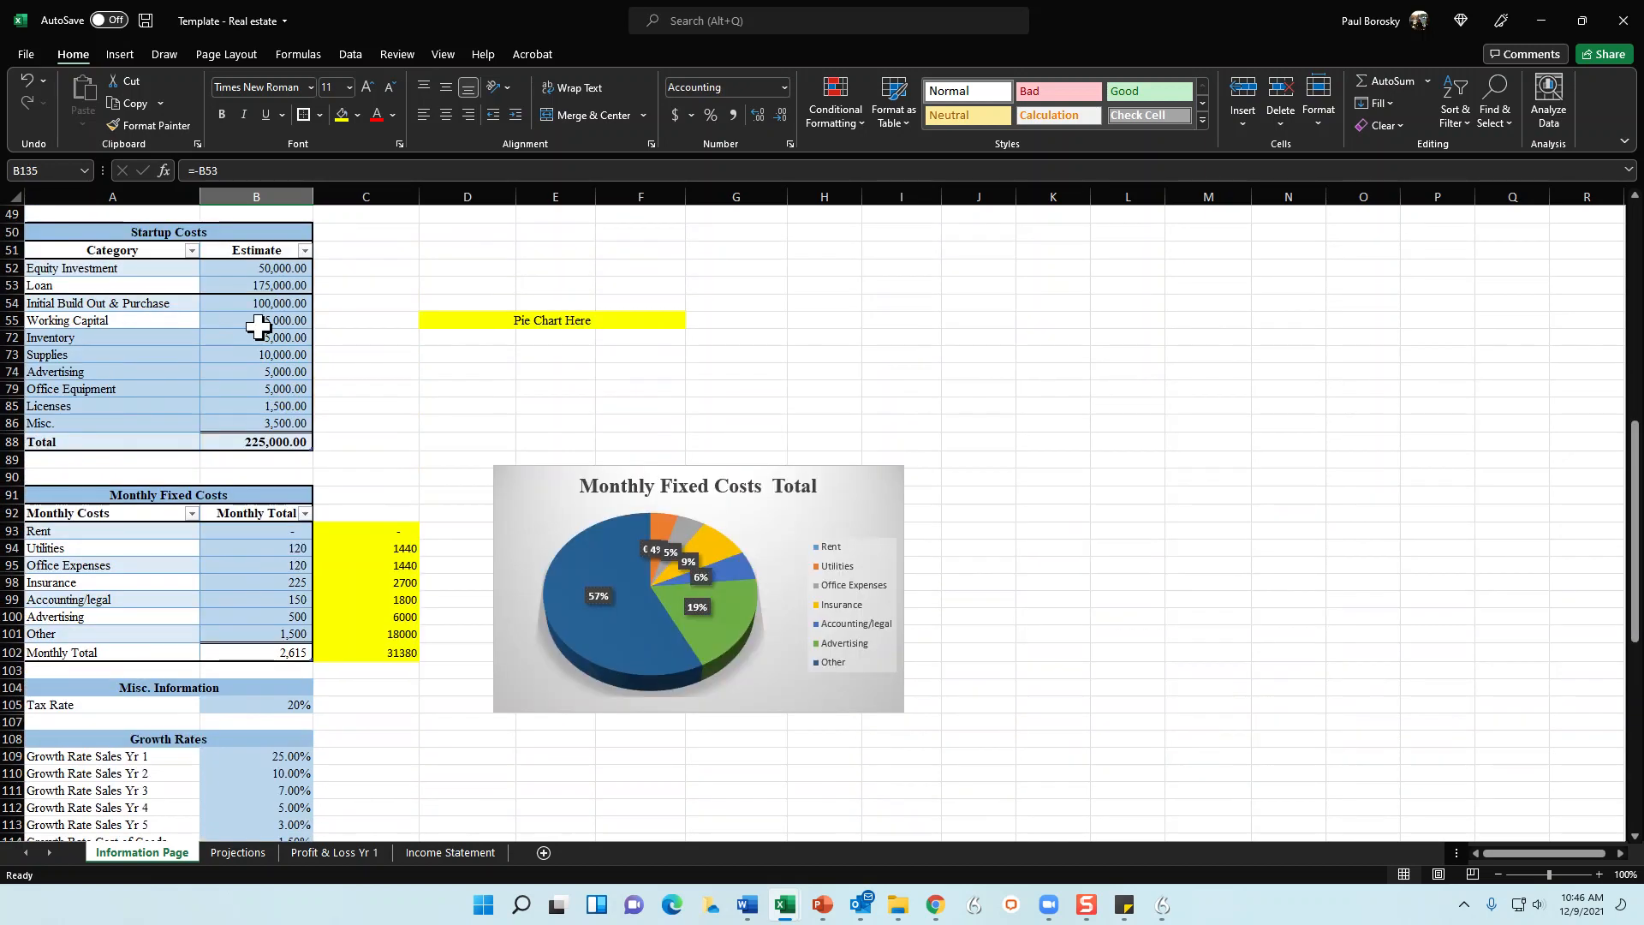
click(251, 288)
scroll(240, 411, down, 5)
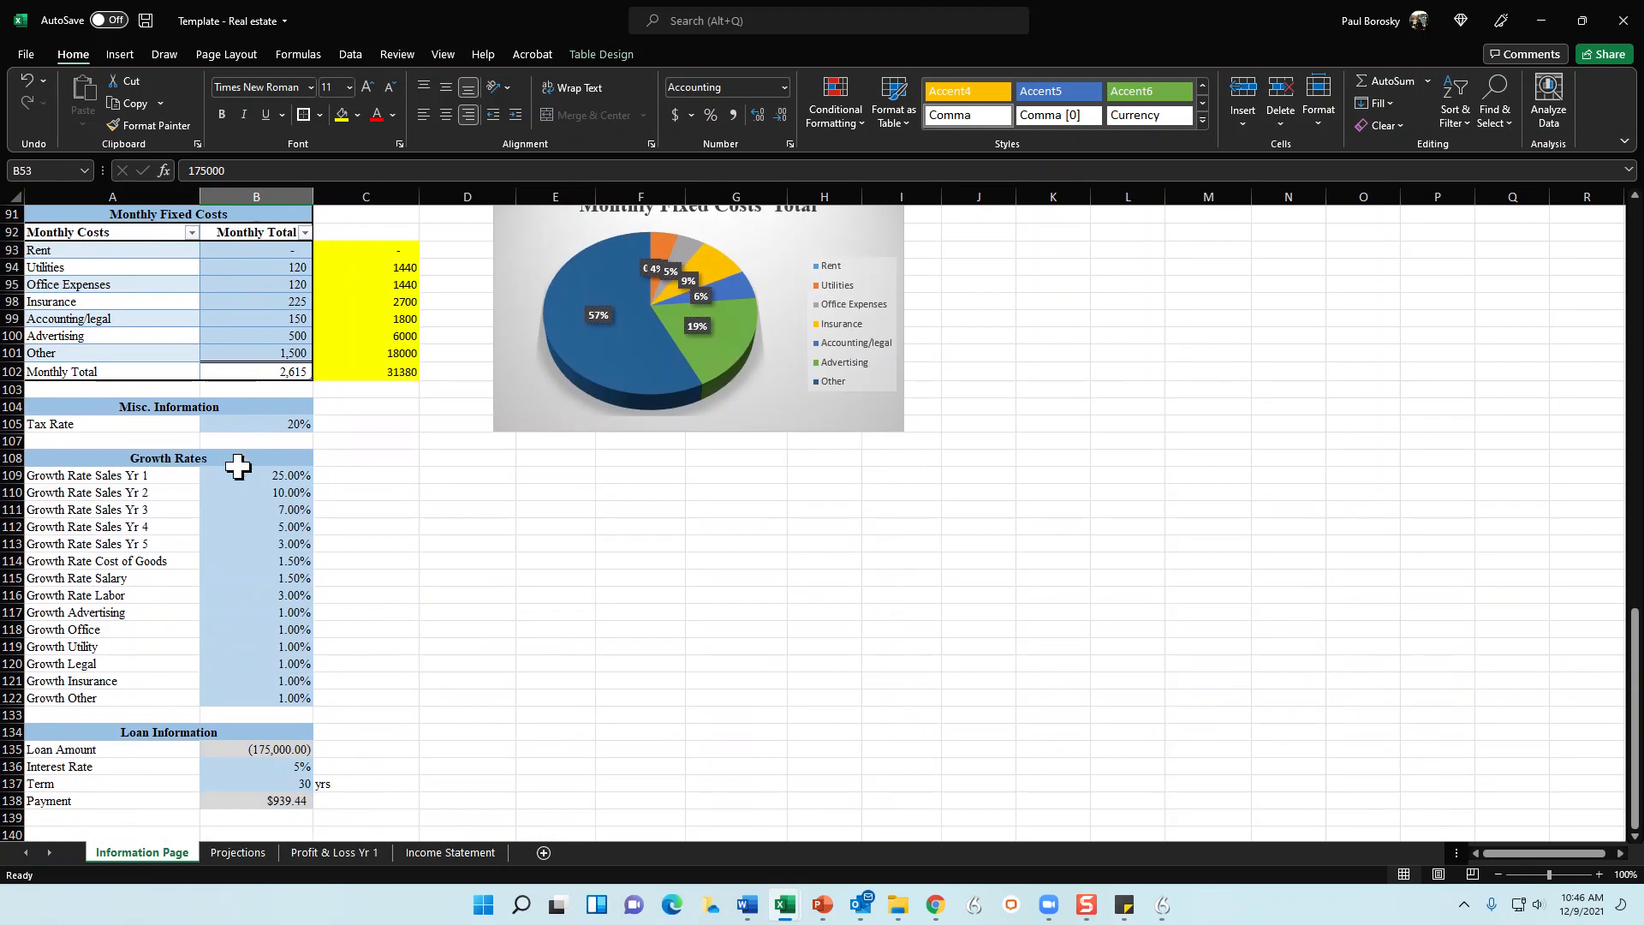
scroll(234, 456, down, 4)
click(275, 555)
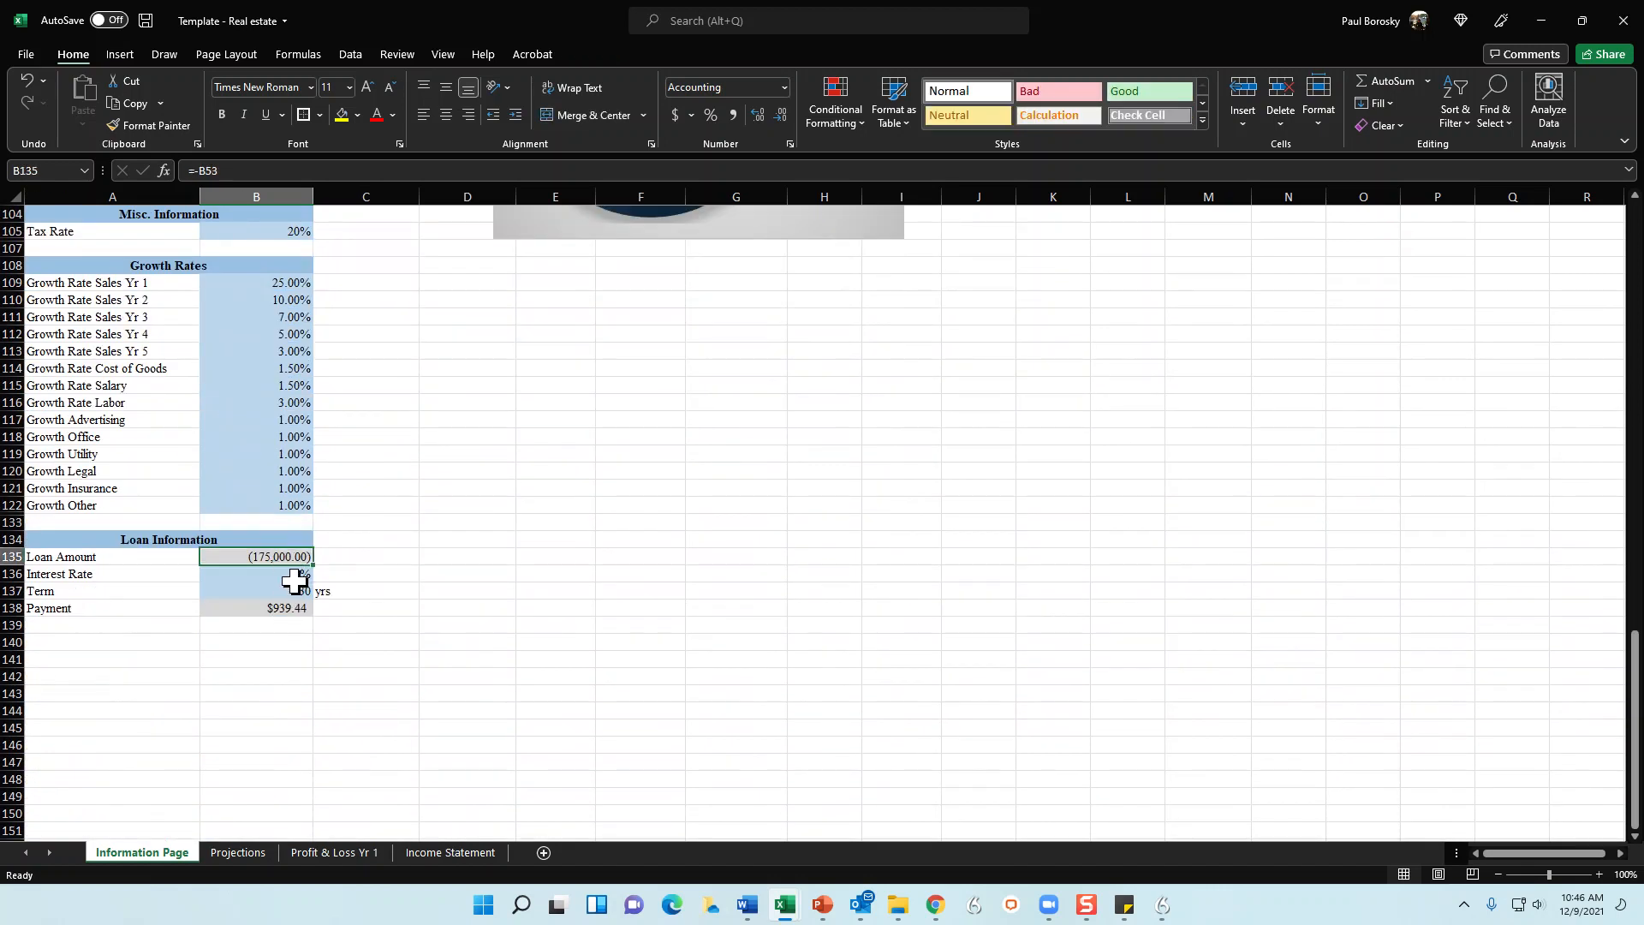
click(292, 577)
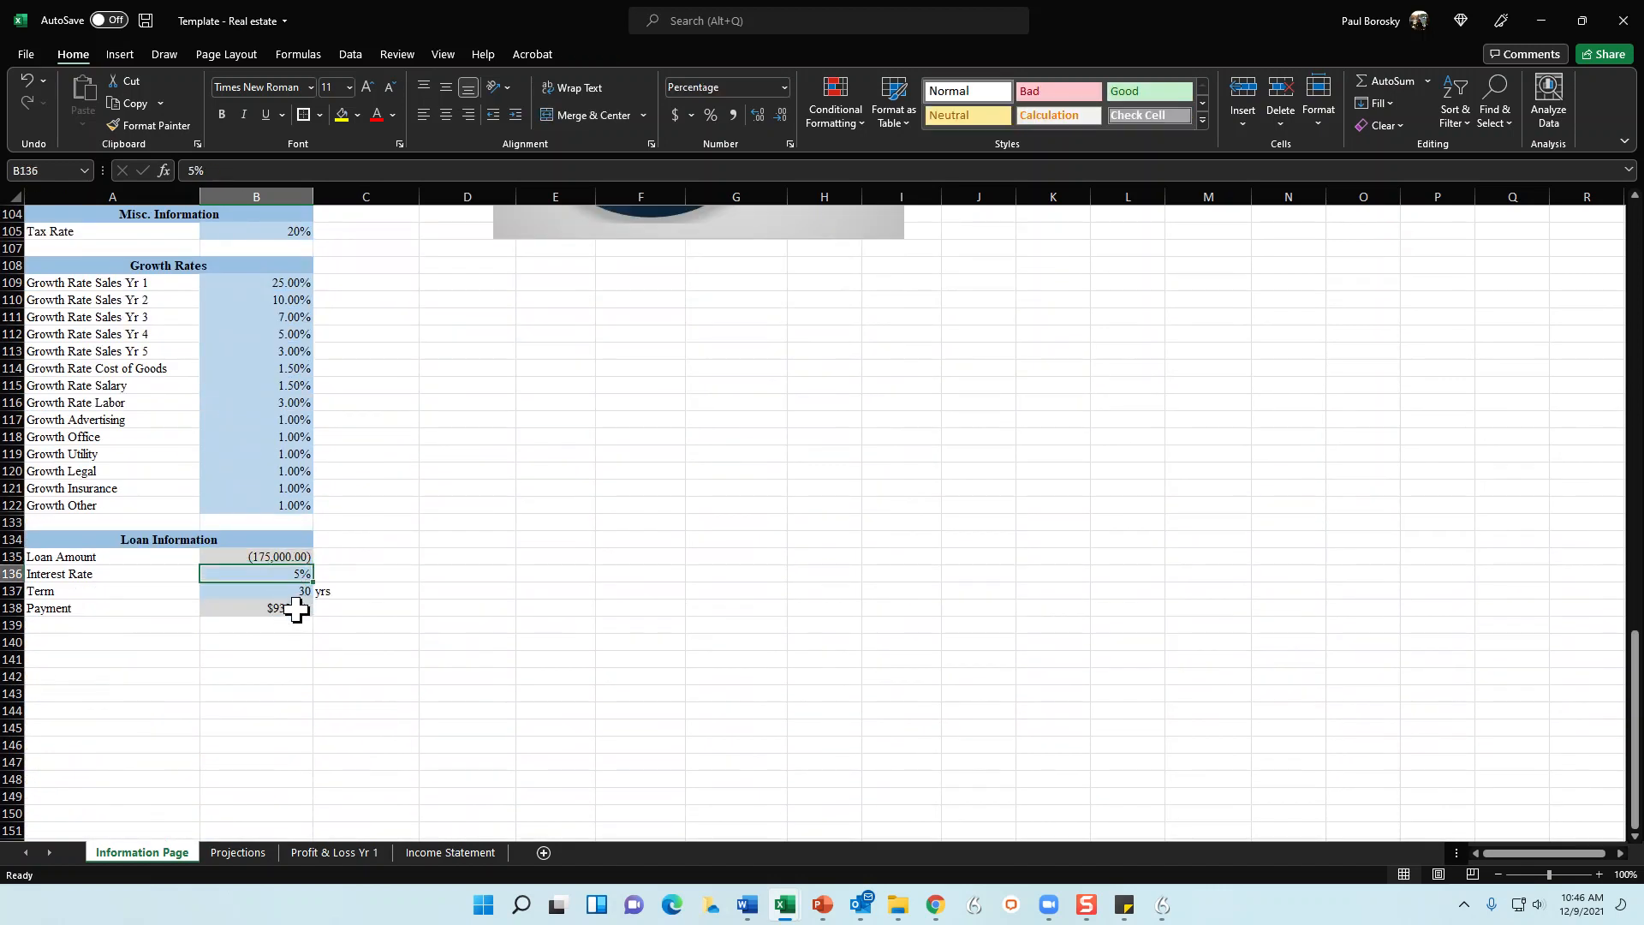
click(294, 589)
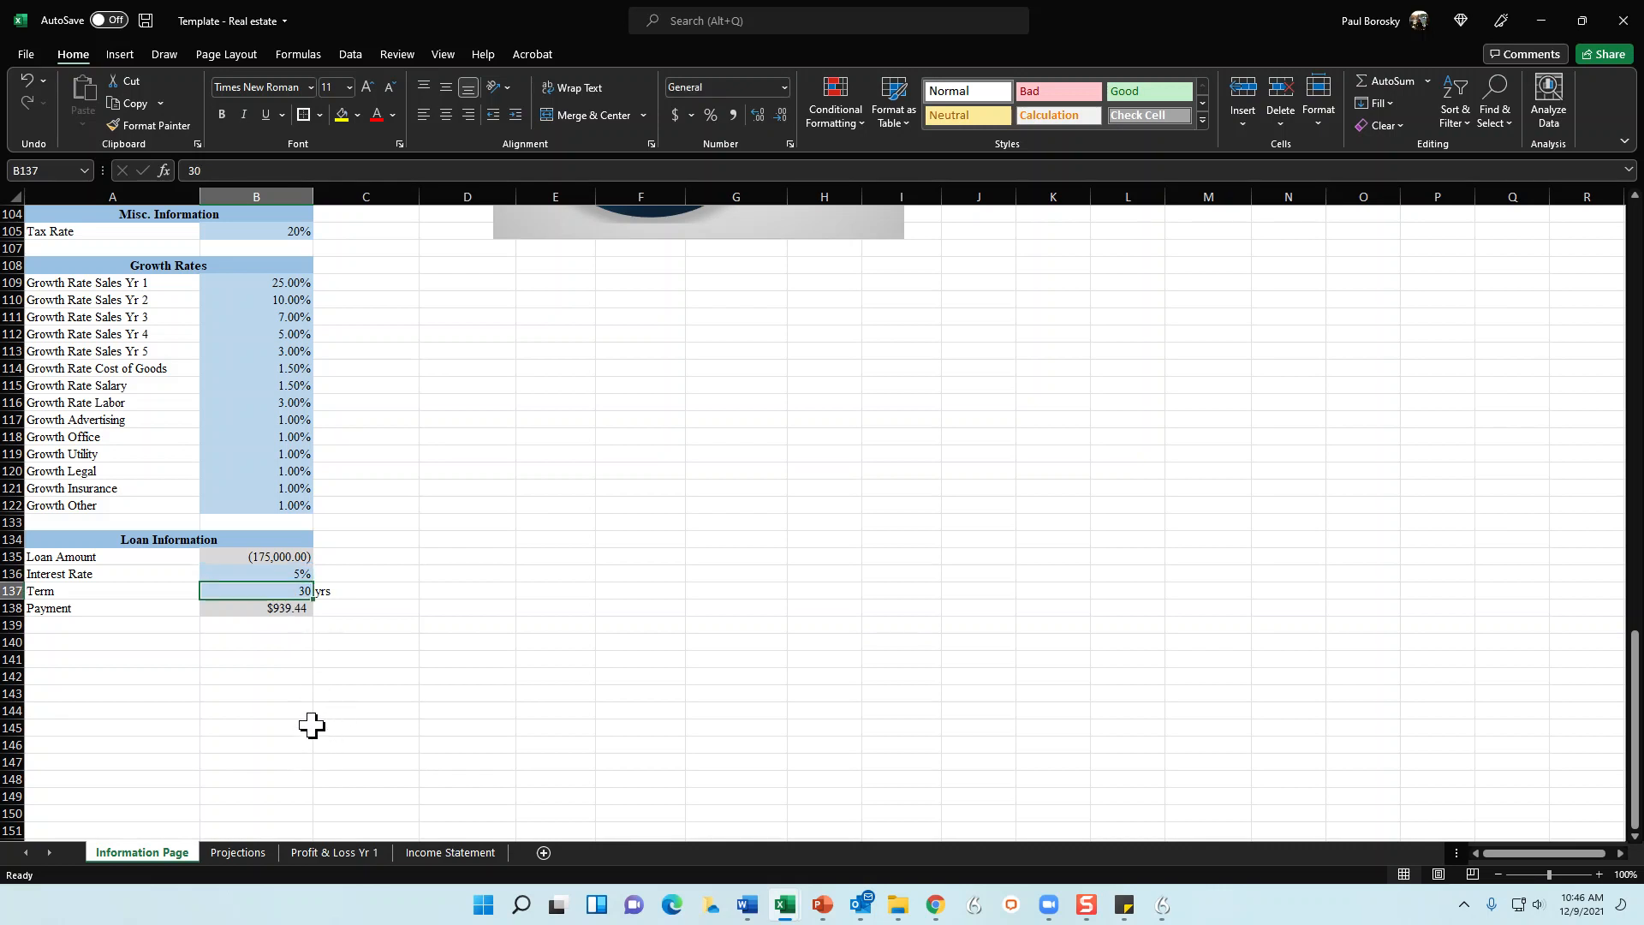
click(452, 488)
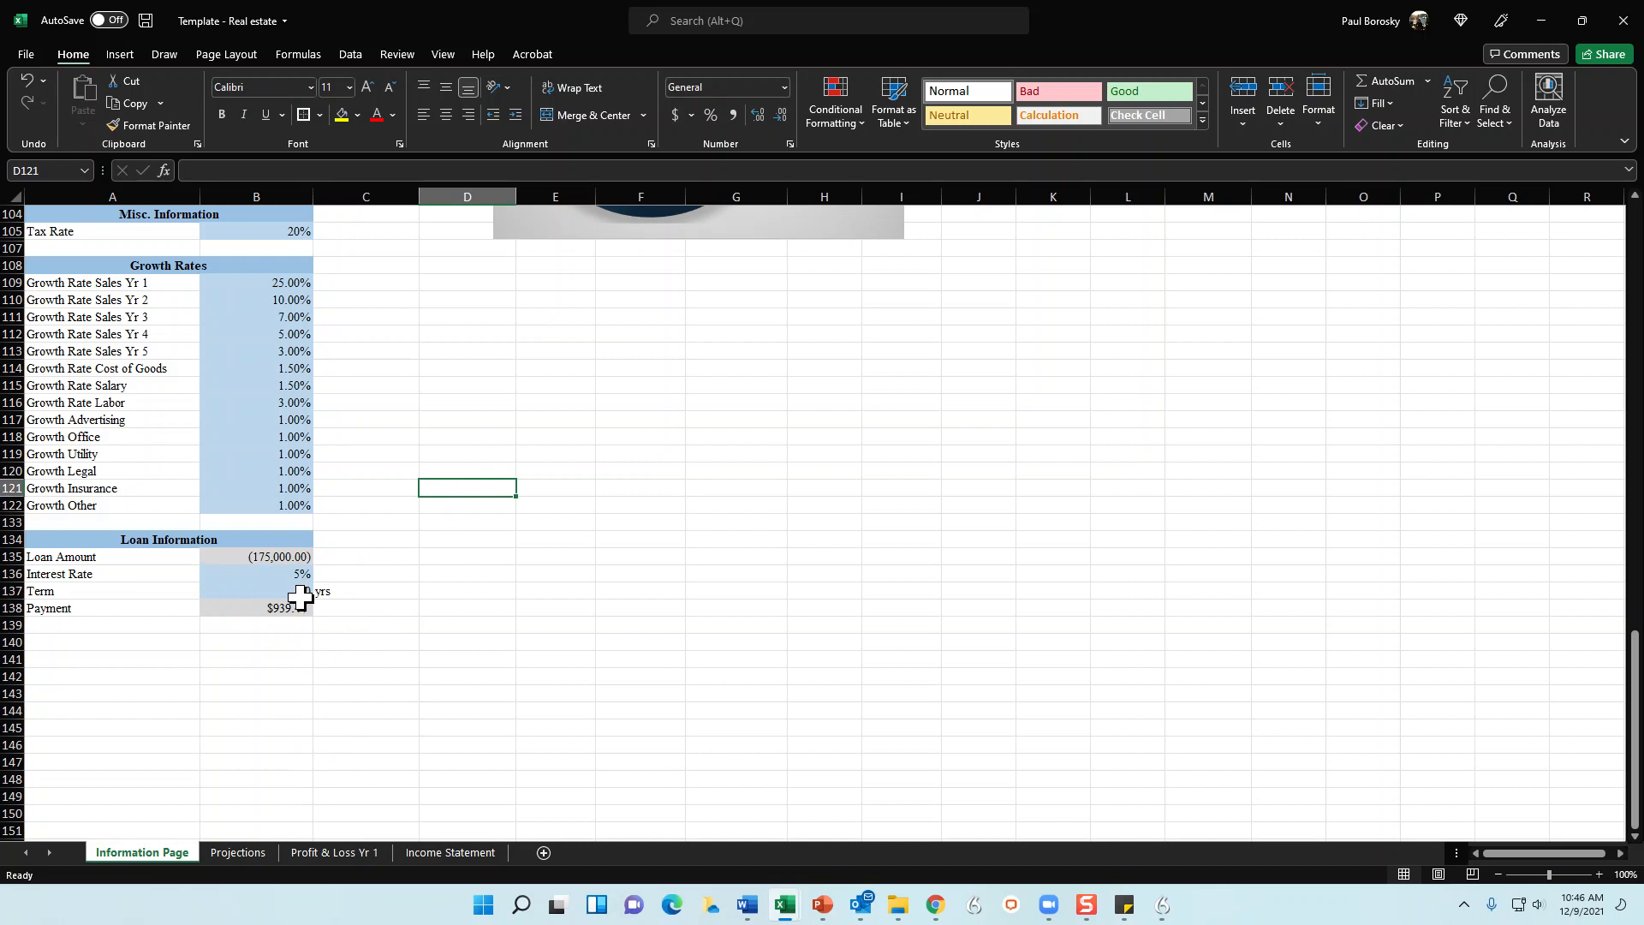
scroll(299, 597, up, 15)
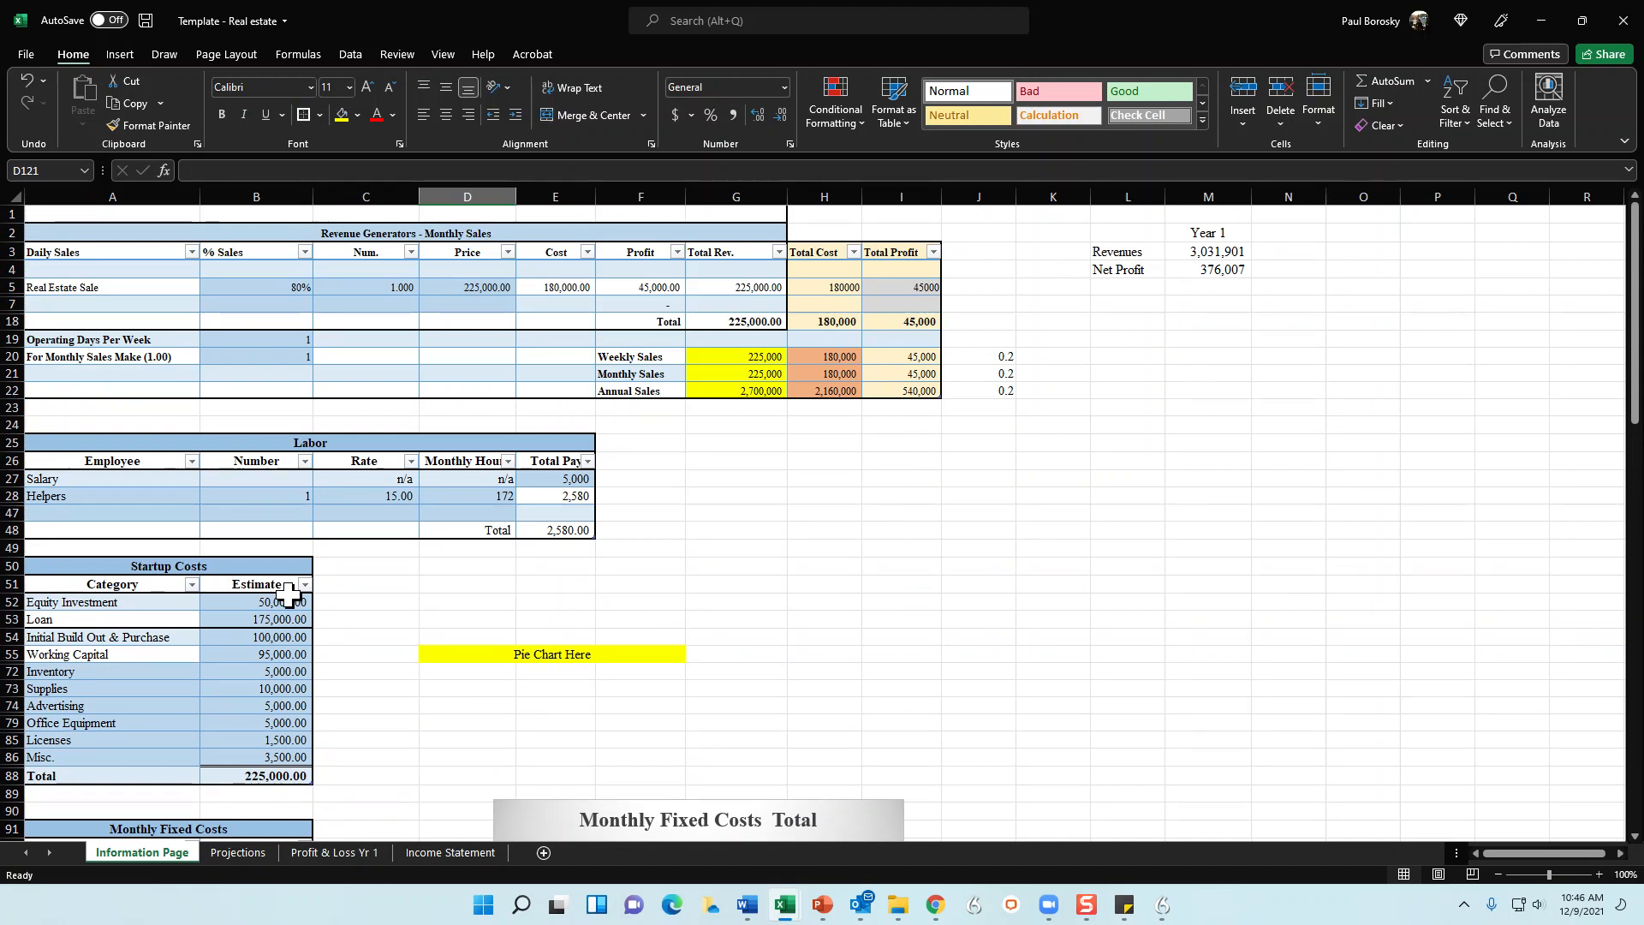
Switch to the browser and review what the Real Estate Flipping business plan template package includes
drag(1303, 15, 1643, 257)
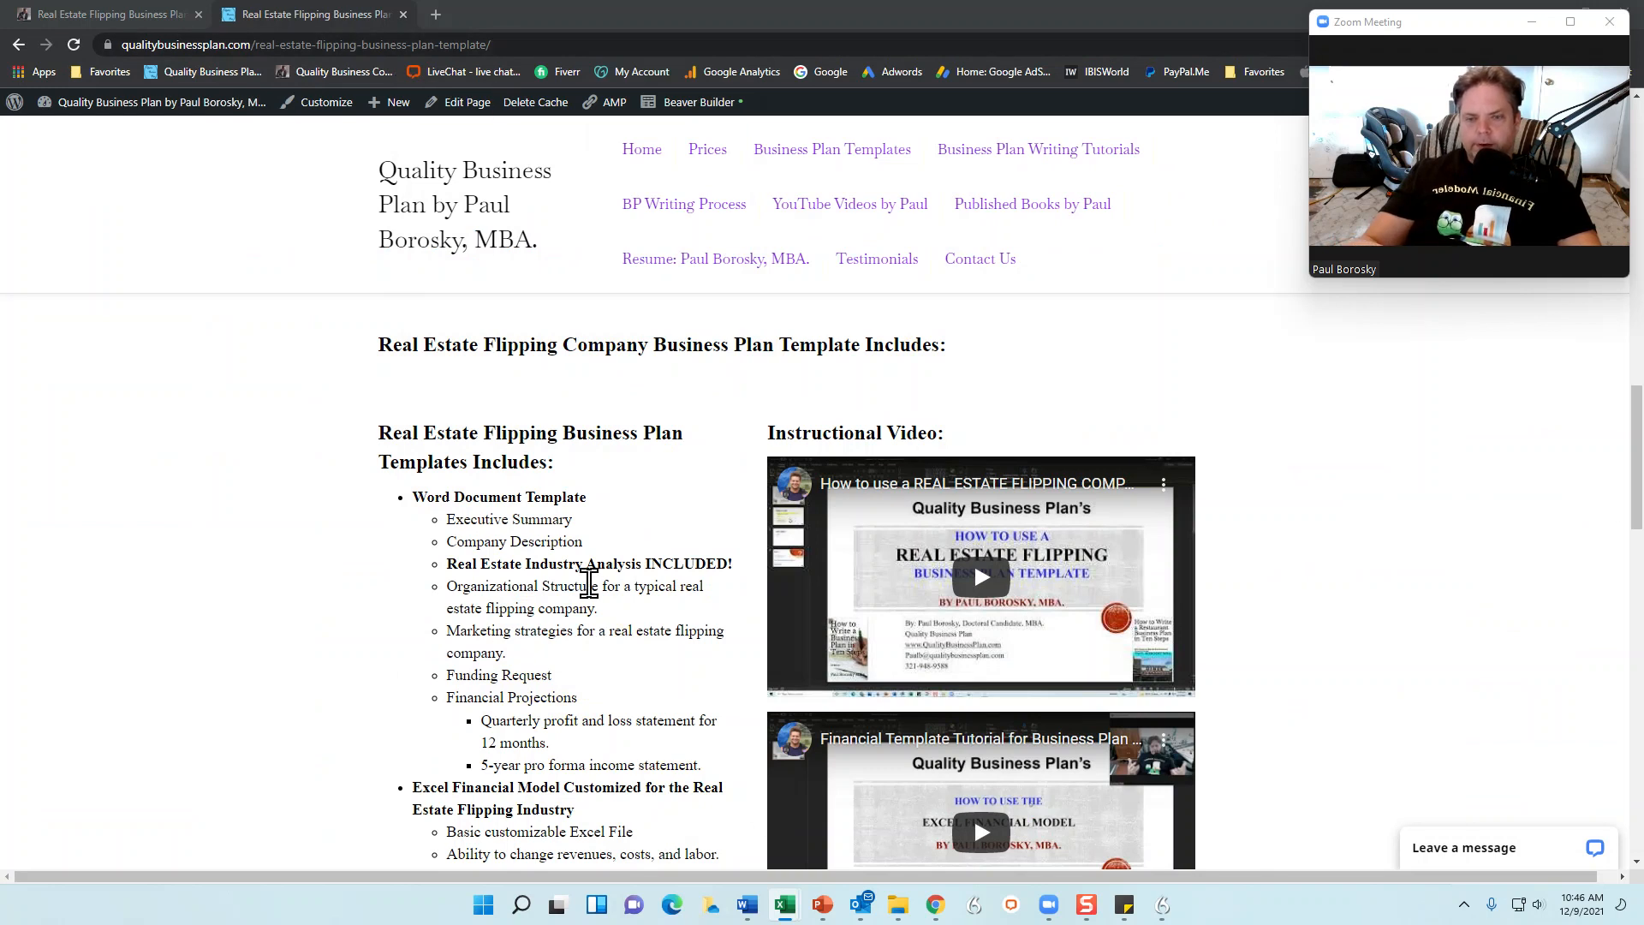
scroll(567, 556, down, 3)
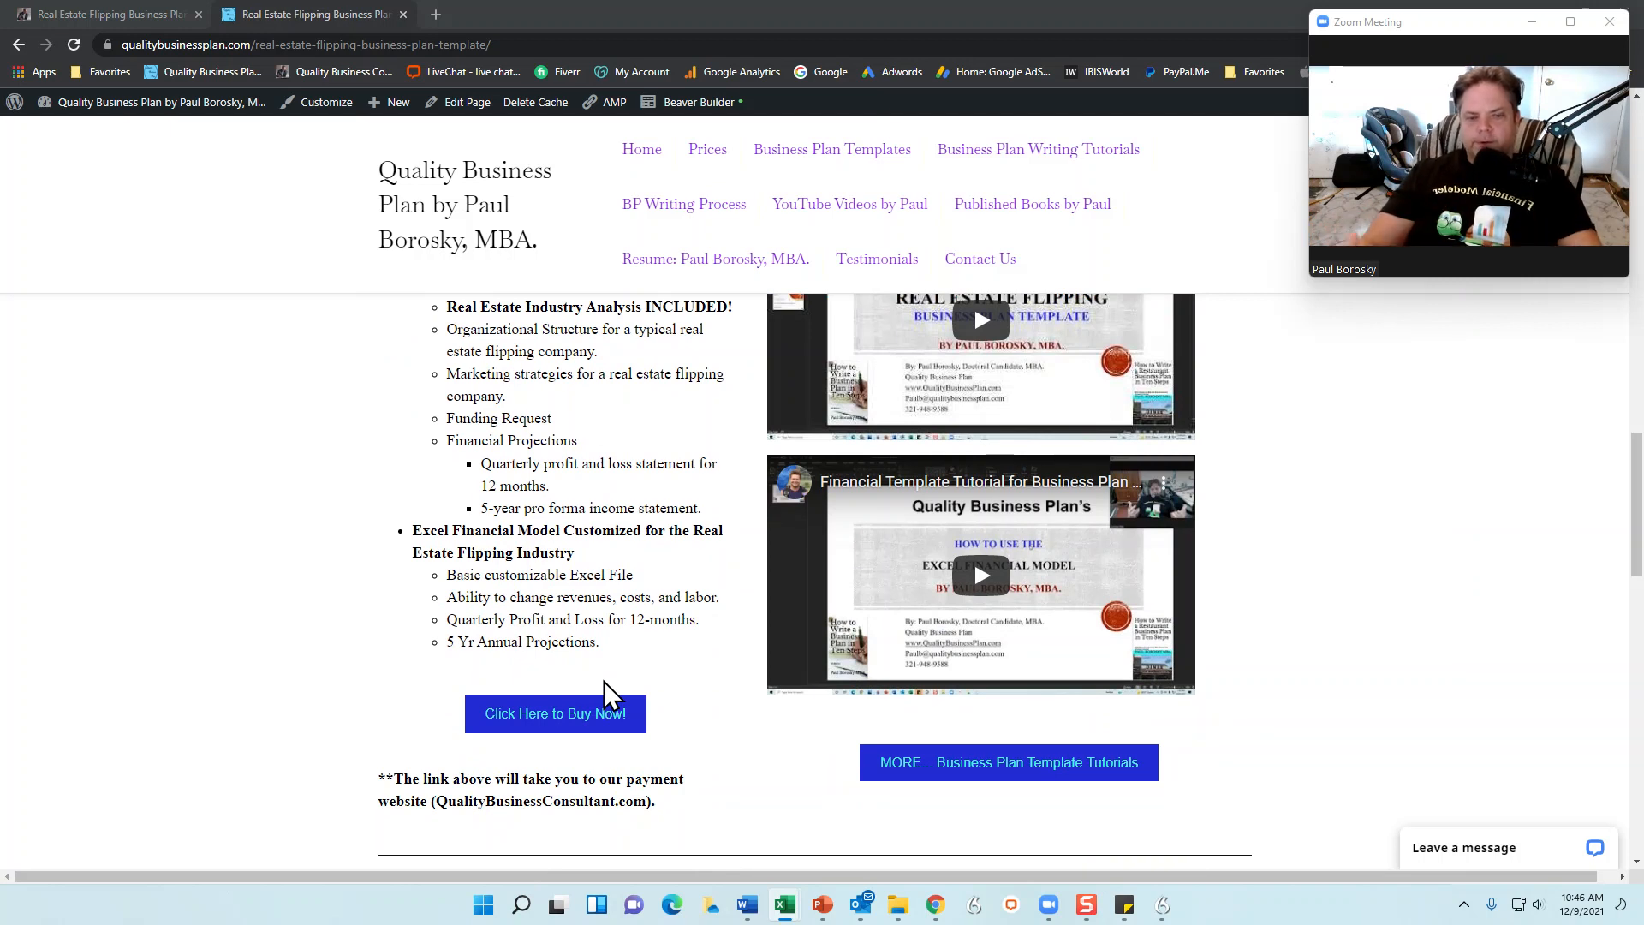
scroll(595, 723, up, 1)
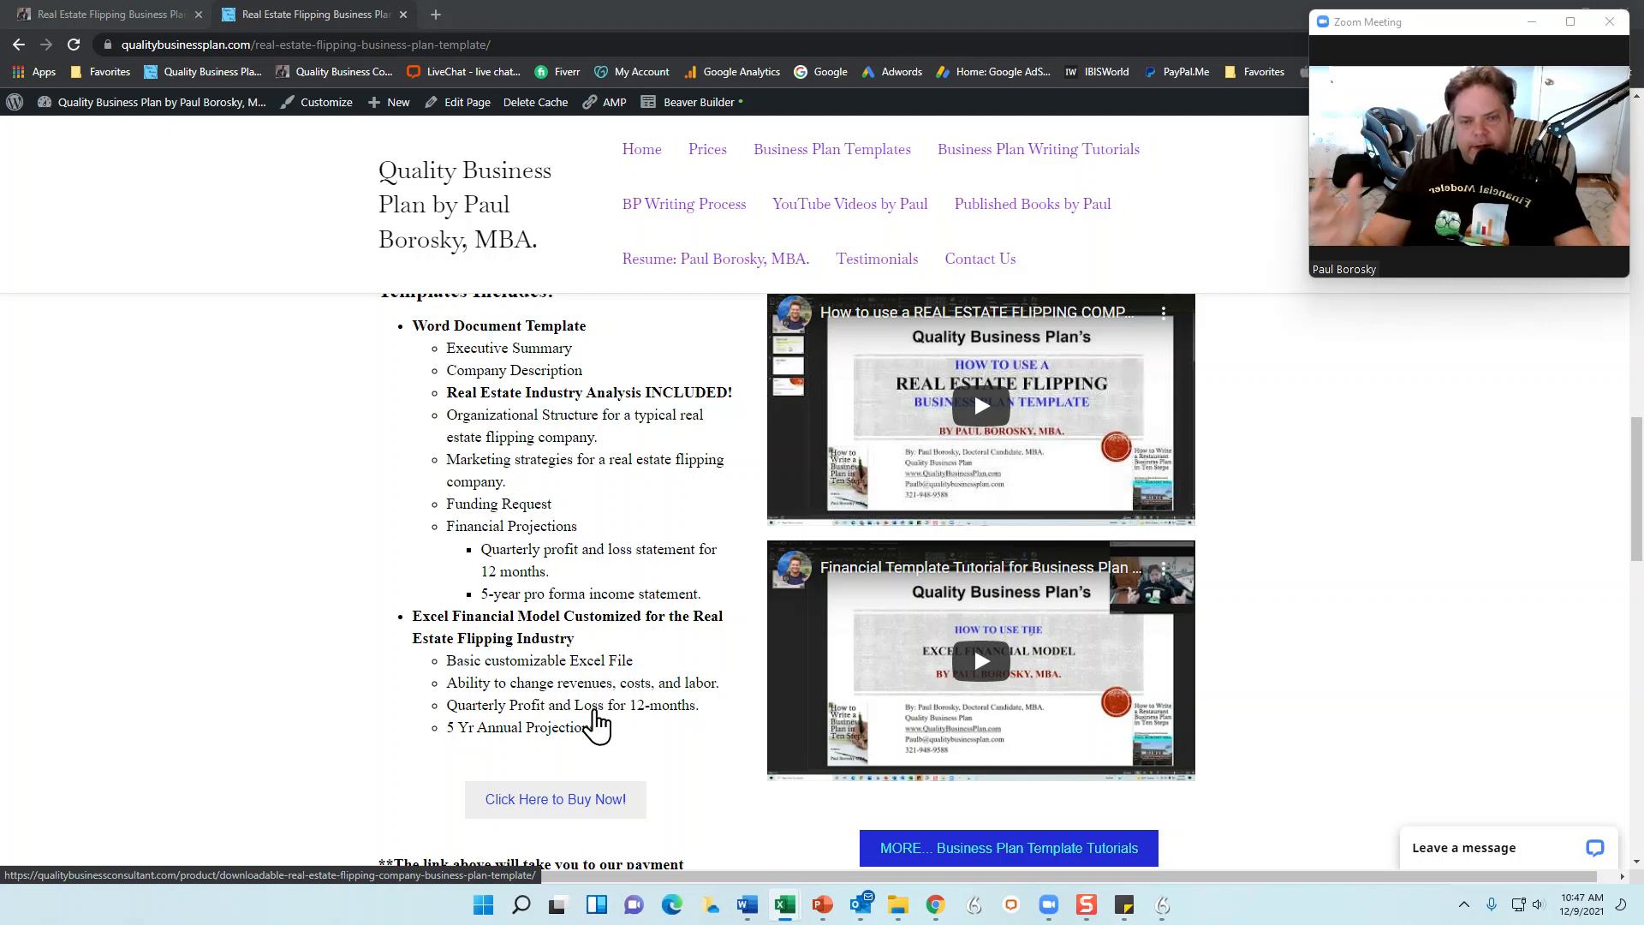
mouse_move(1442, 127)
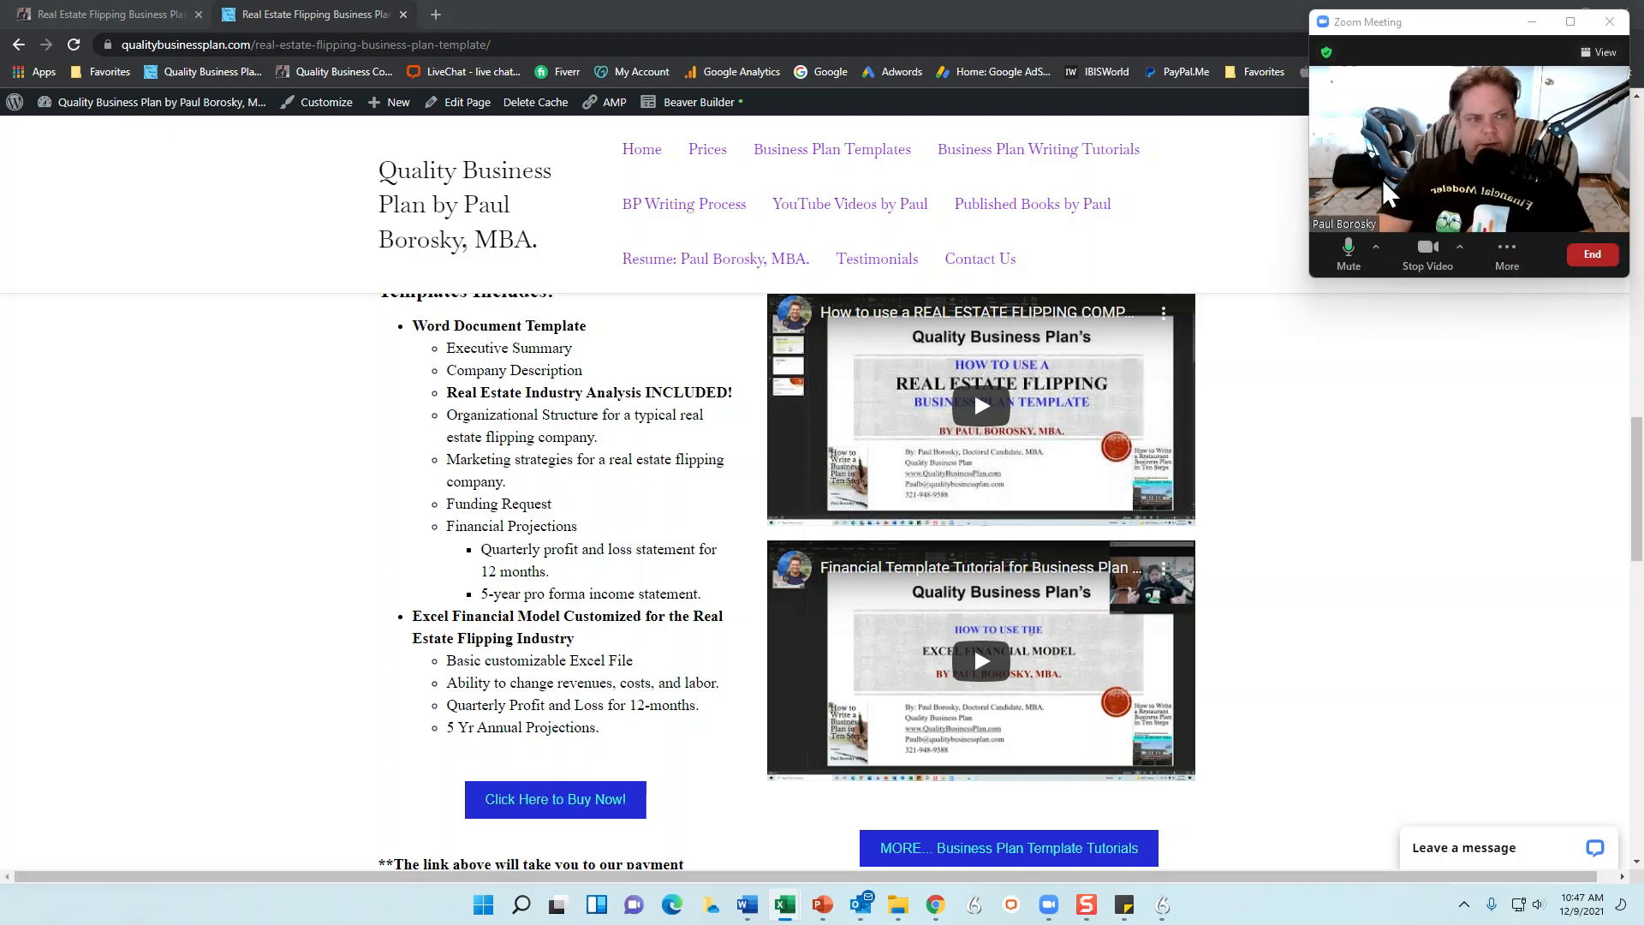